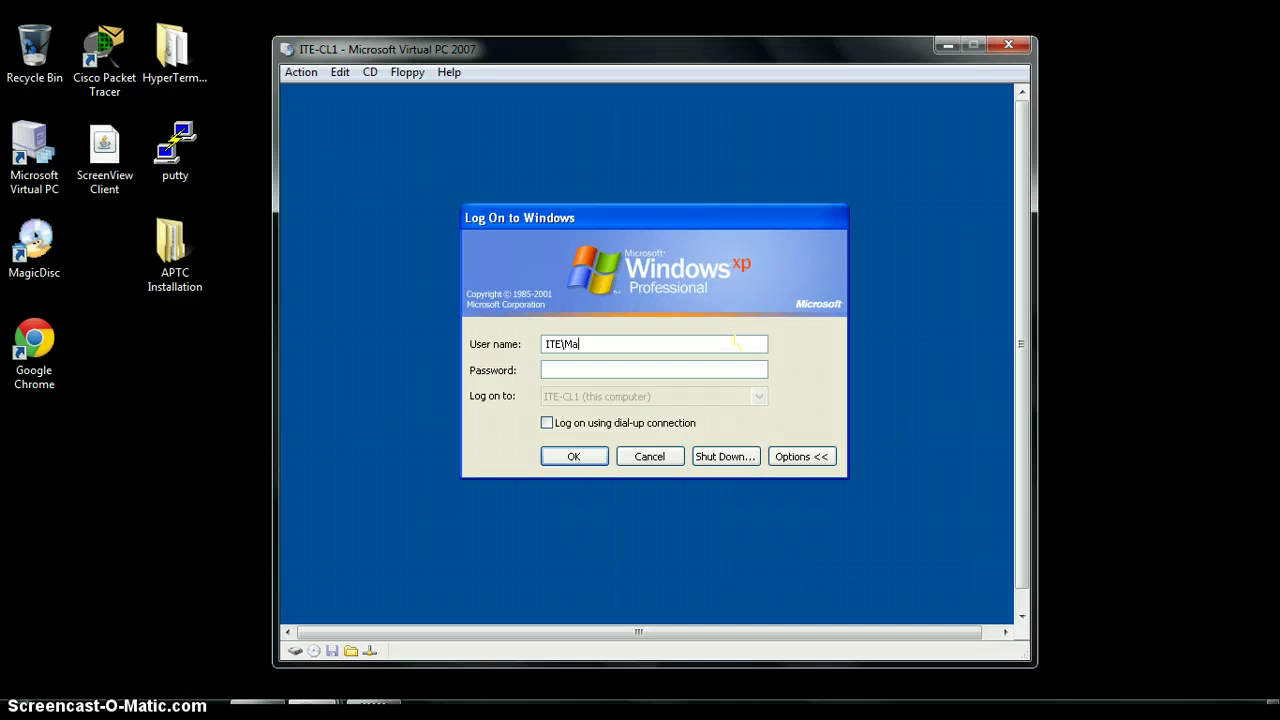
Complete the ITE domain user name and enter the account password to log on to Windows XP
type("y")
left_click(705, 368)
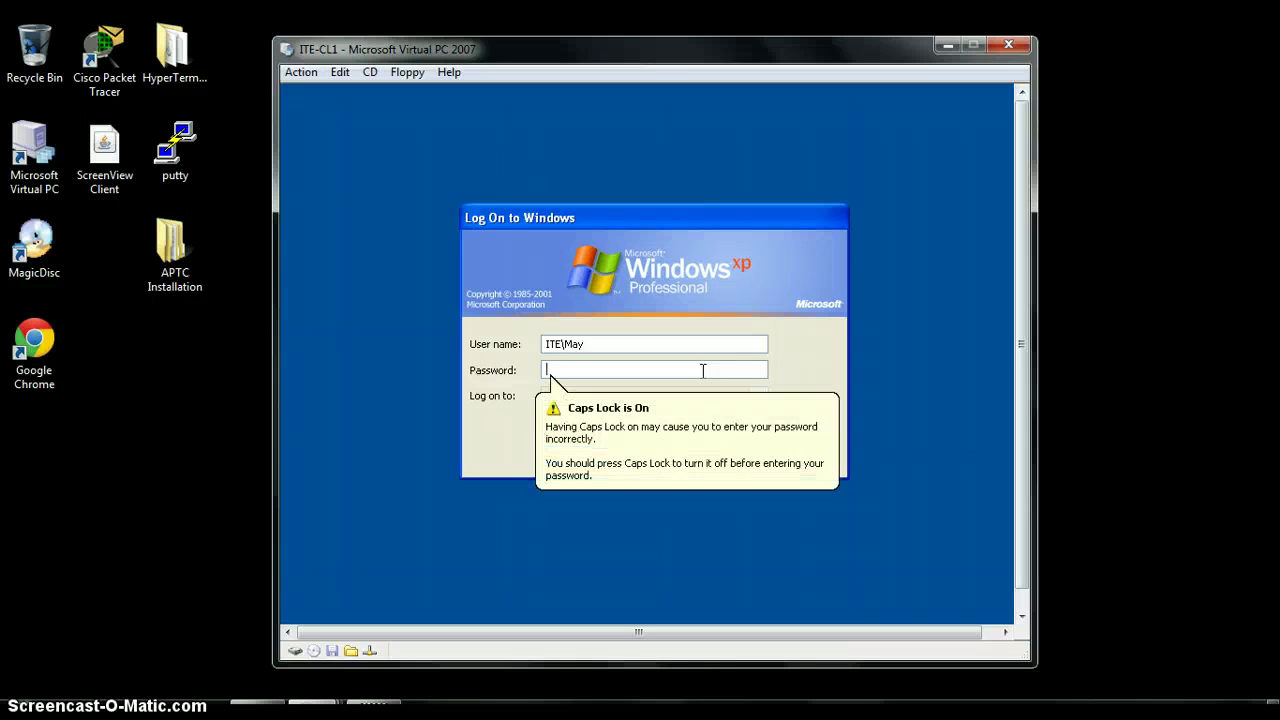
type("password")
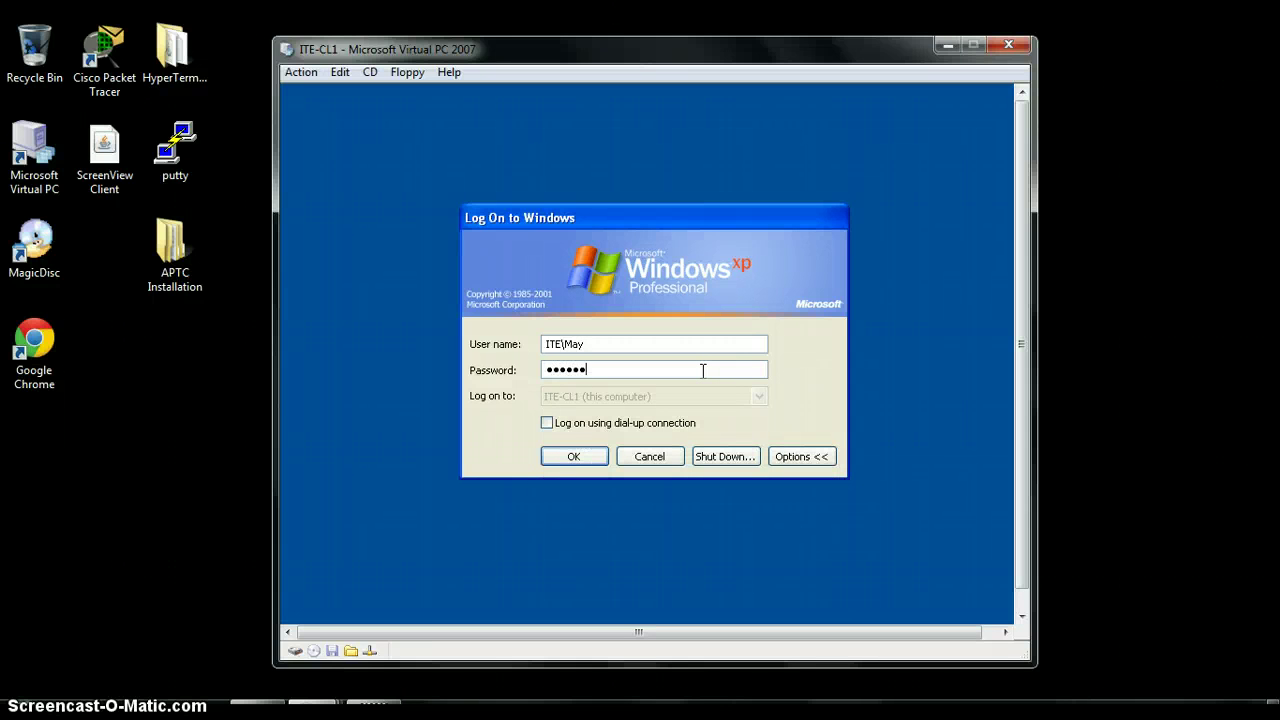
key("Return")
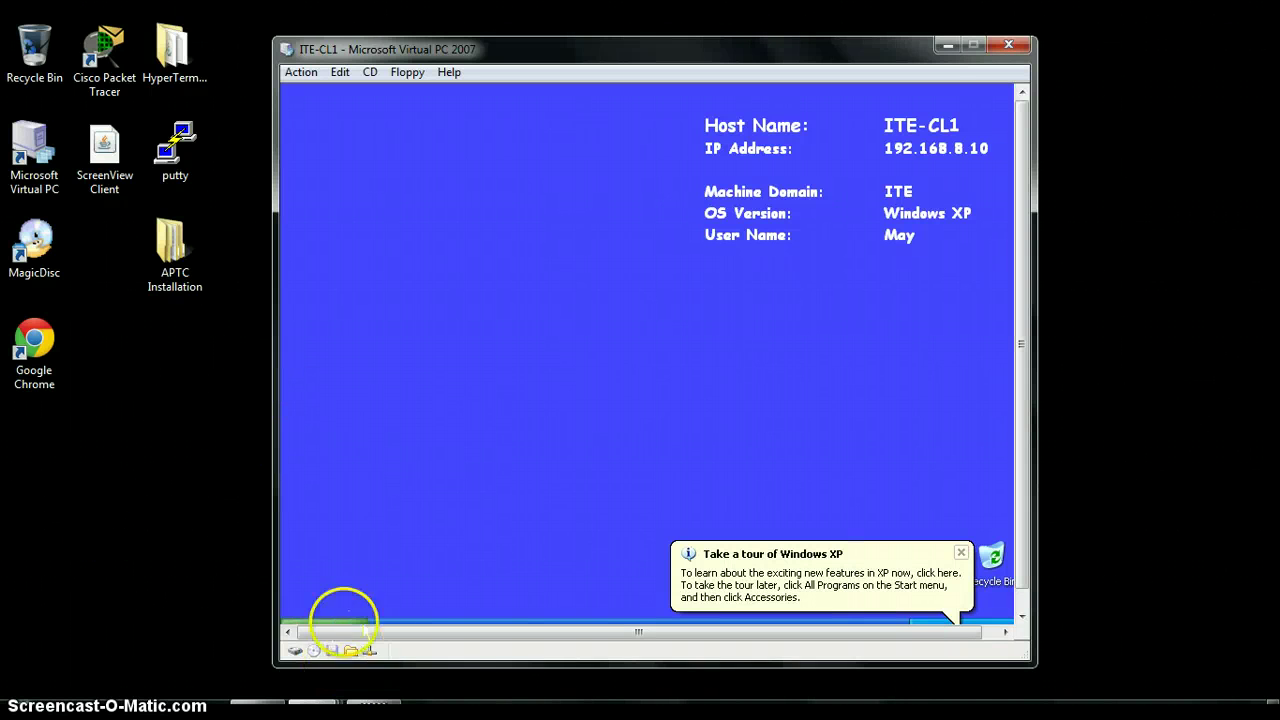
Open the \\ITE-DC1\Storage share from the Run box
left_click_drag(477, 671, 480, 686)
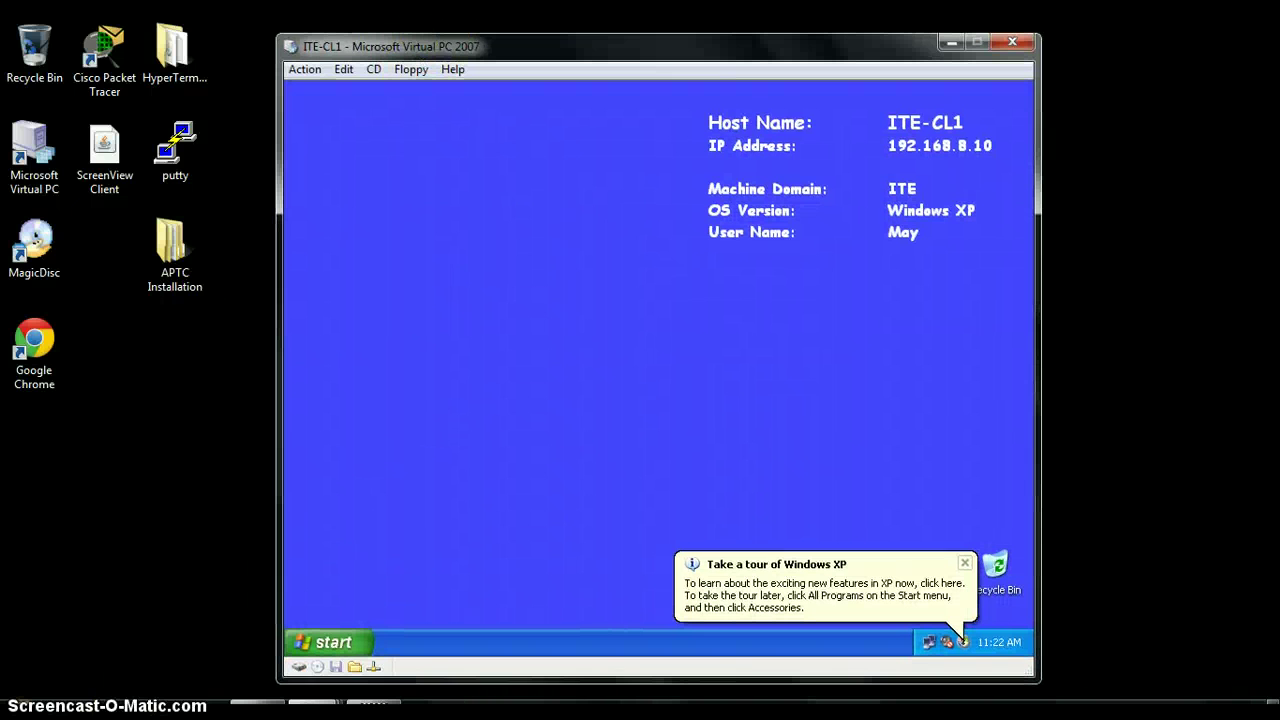
left_click(348, 643)
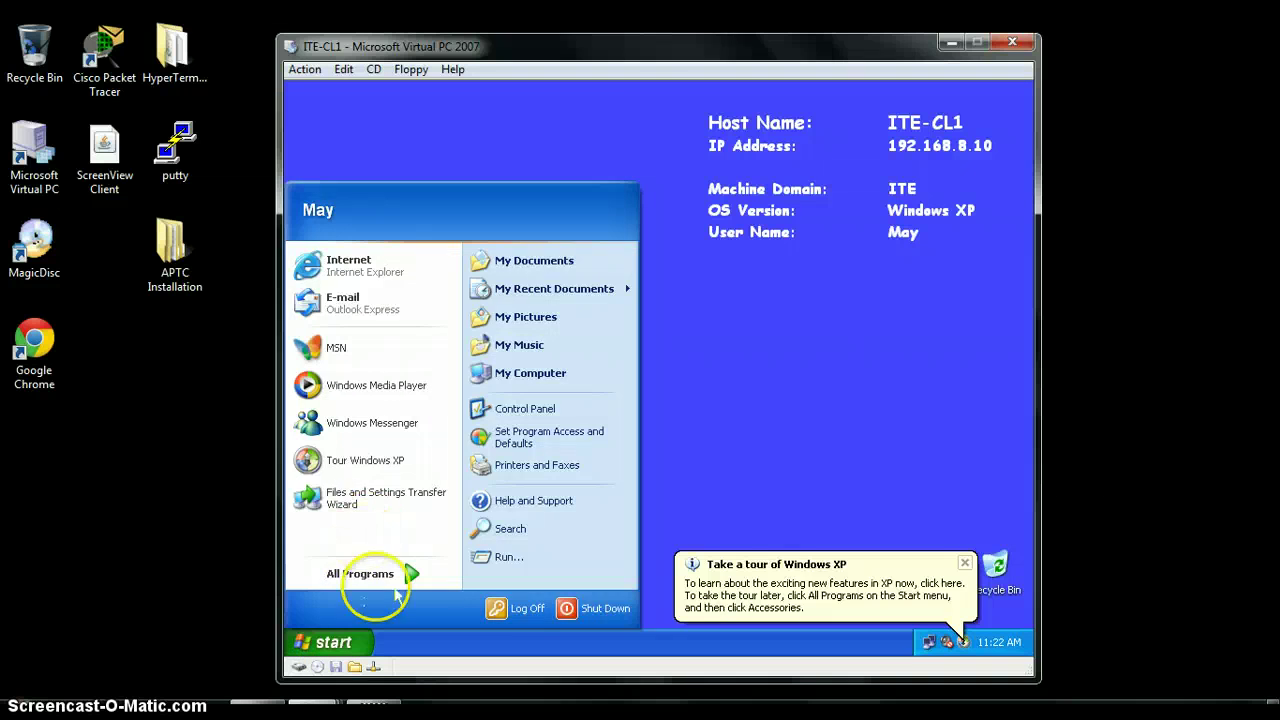
left_click(530, 560)
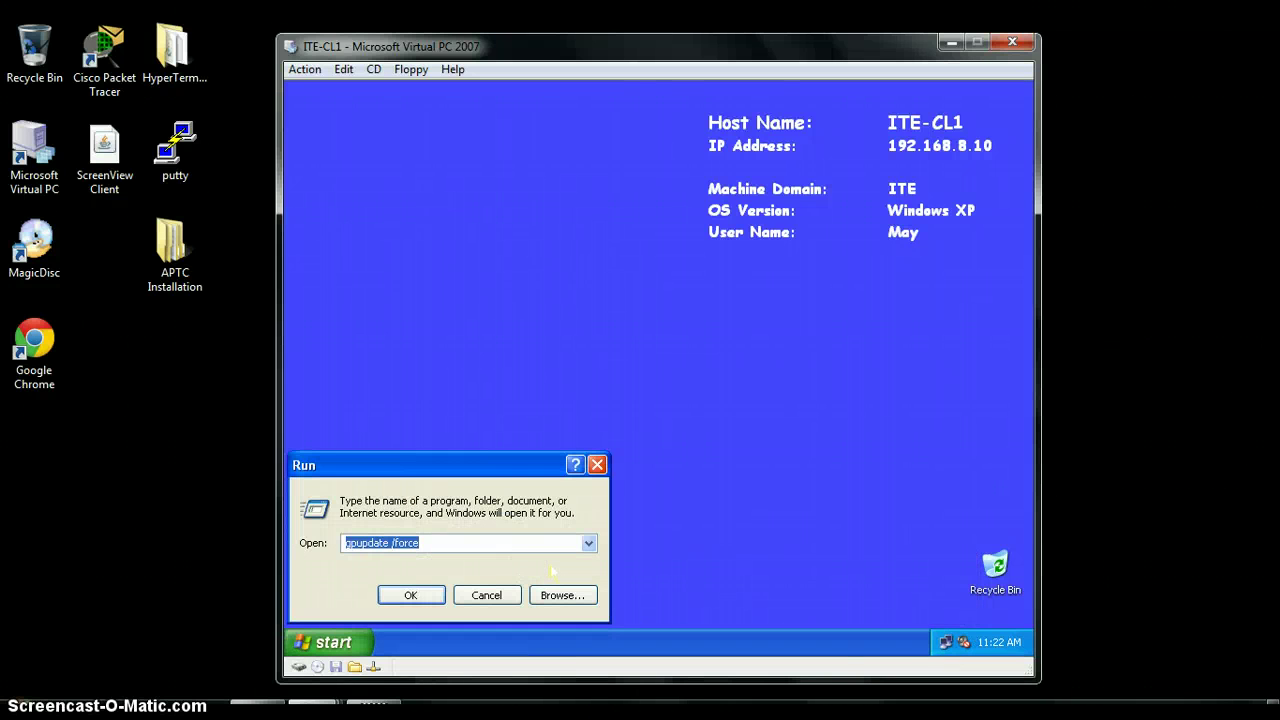
type("\\\\")
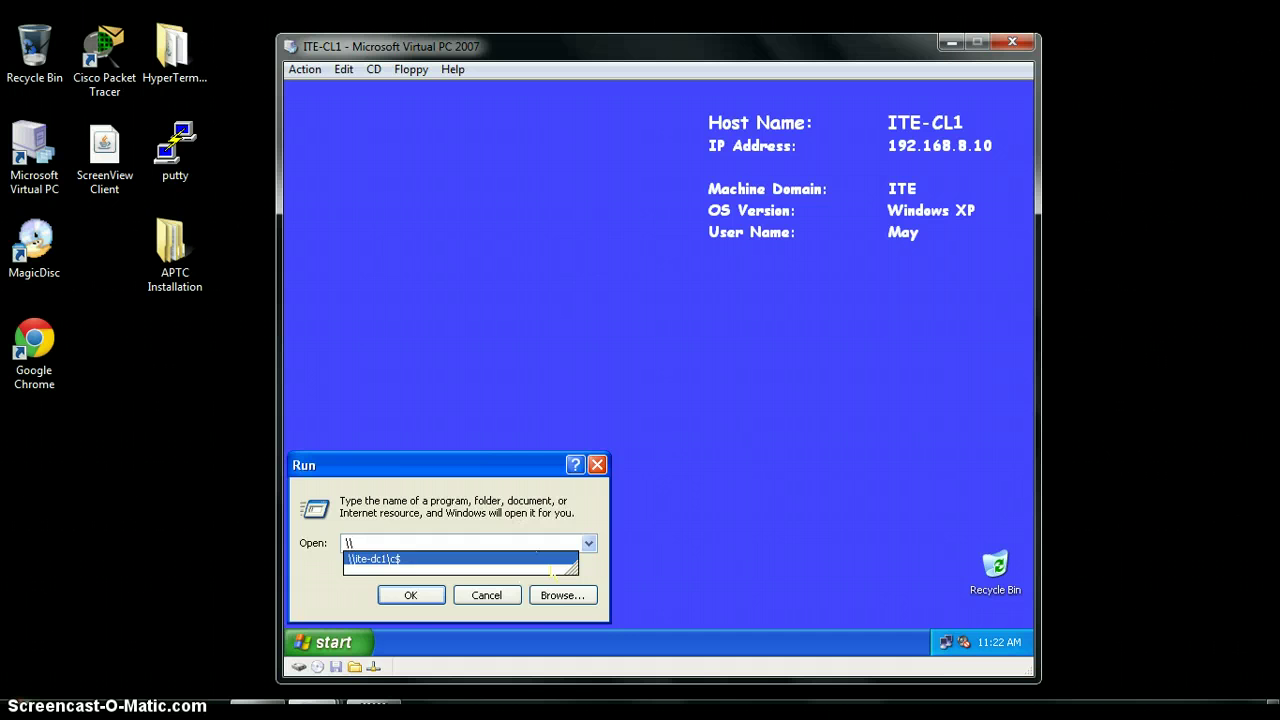
type("i")
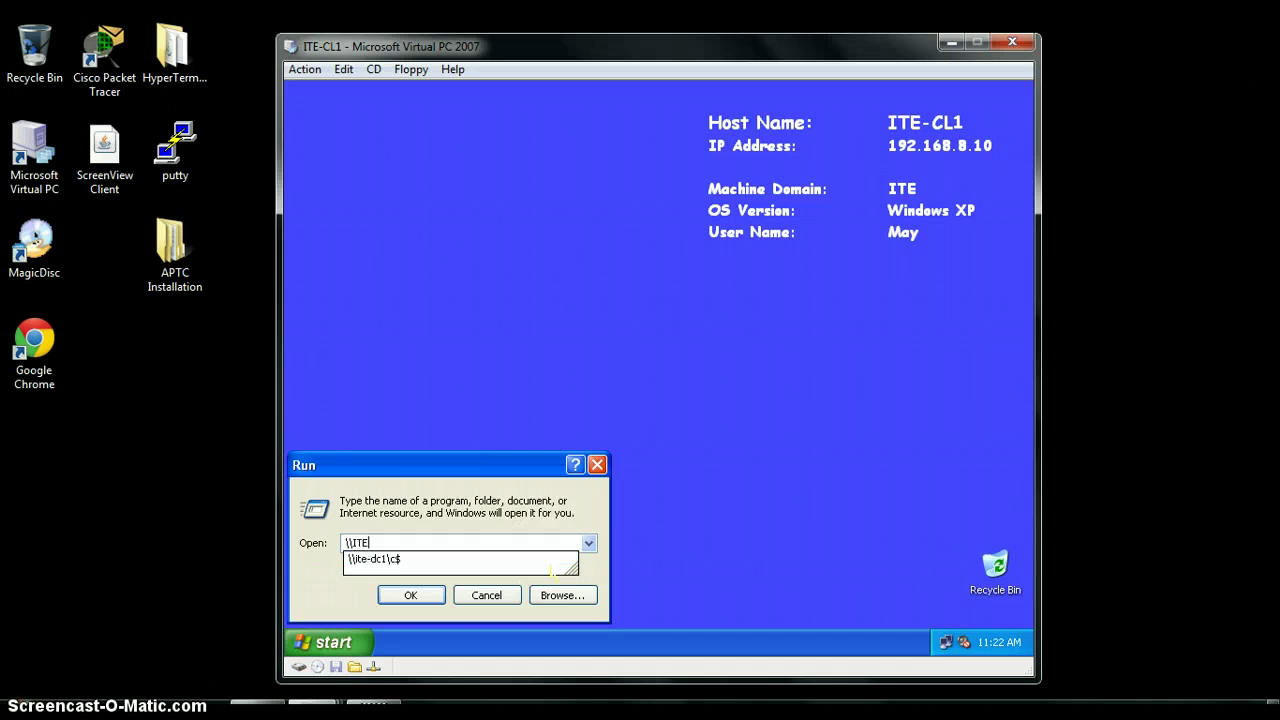
type("TE-DC1\\S")
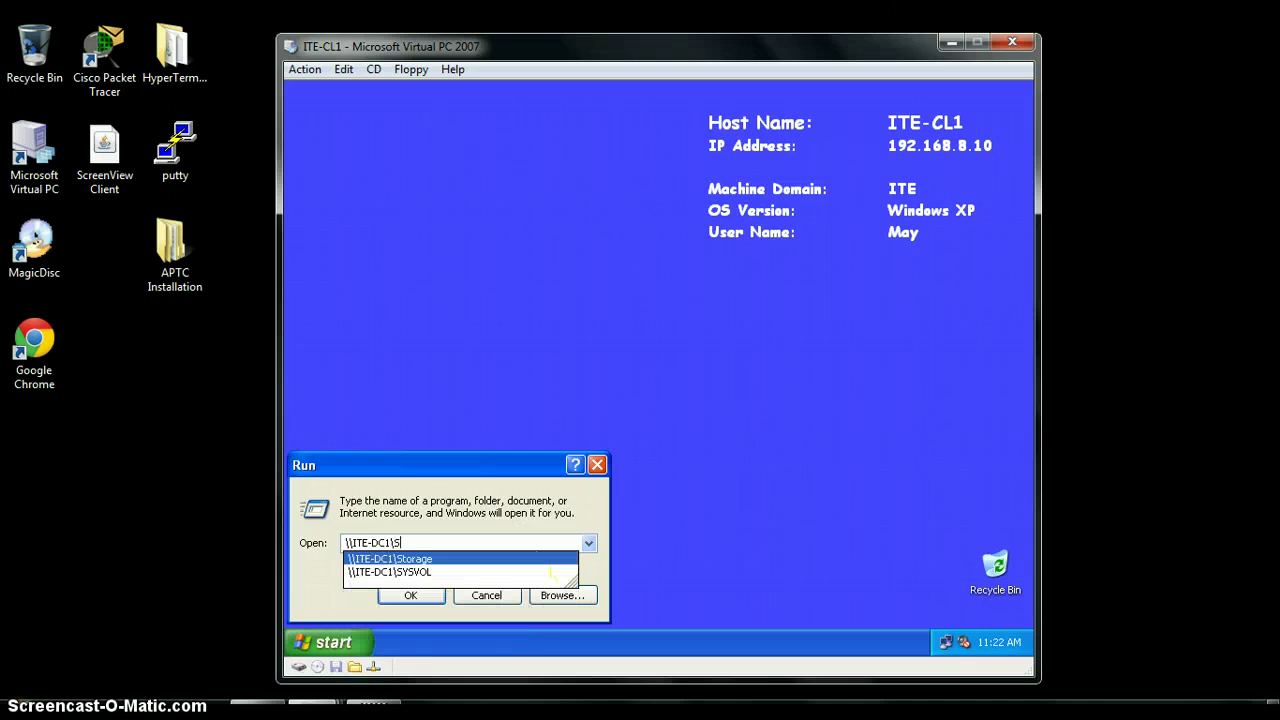
type("torage")
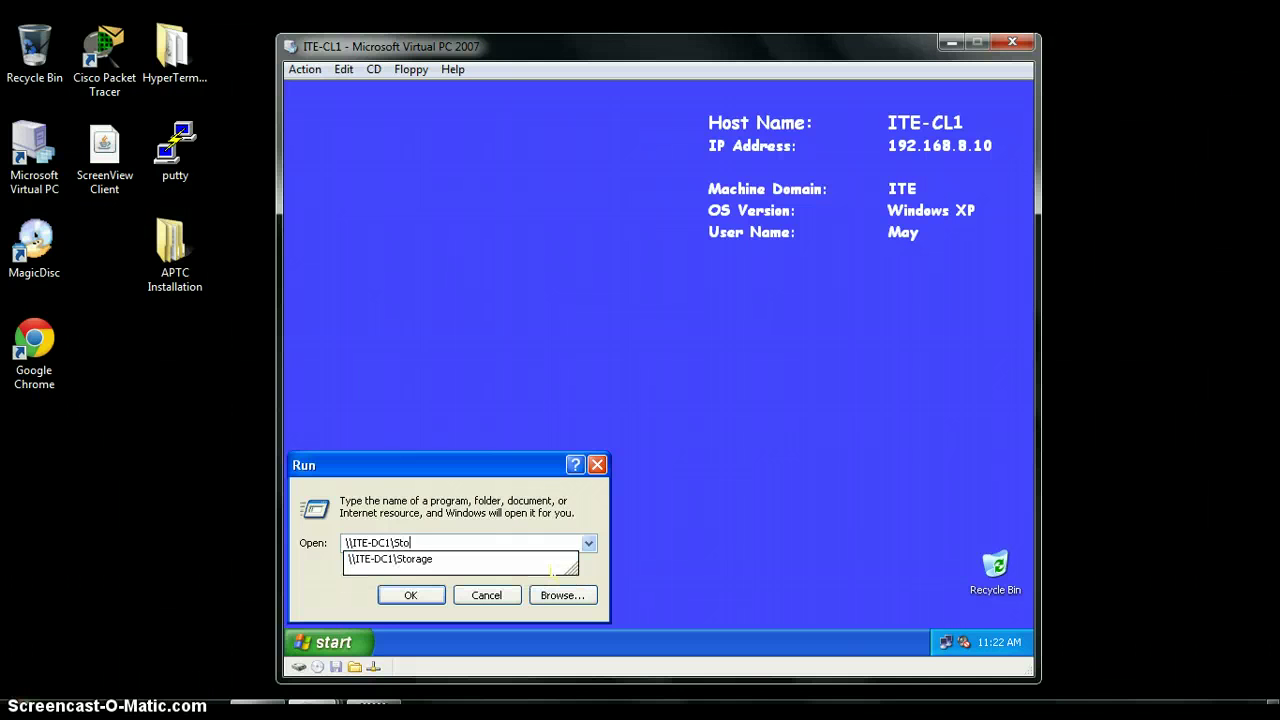
left_click(551, 567)
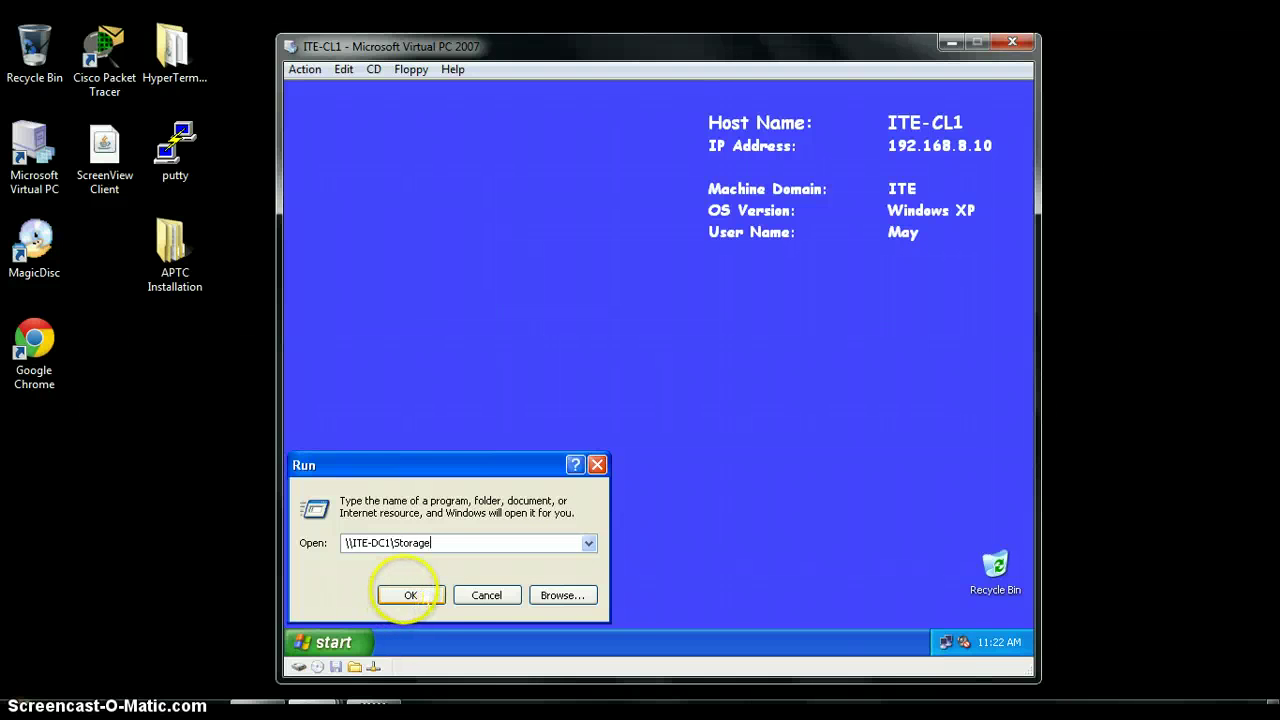
left_click(432, 596)
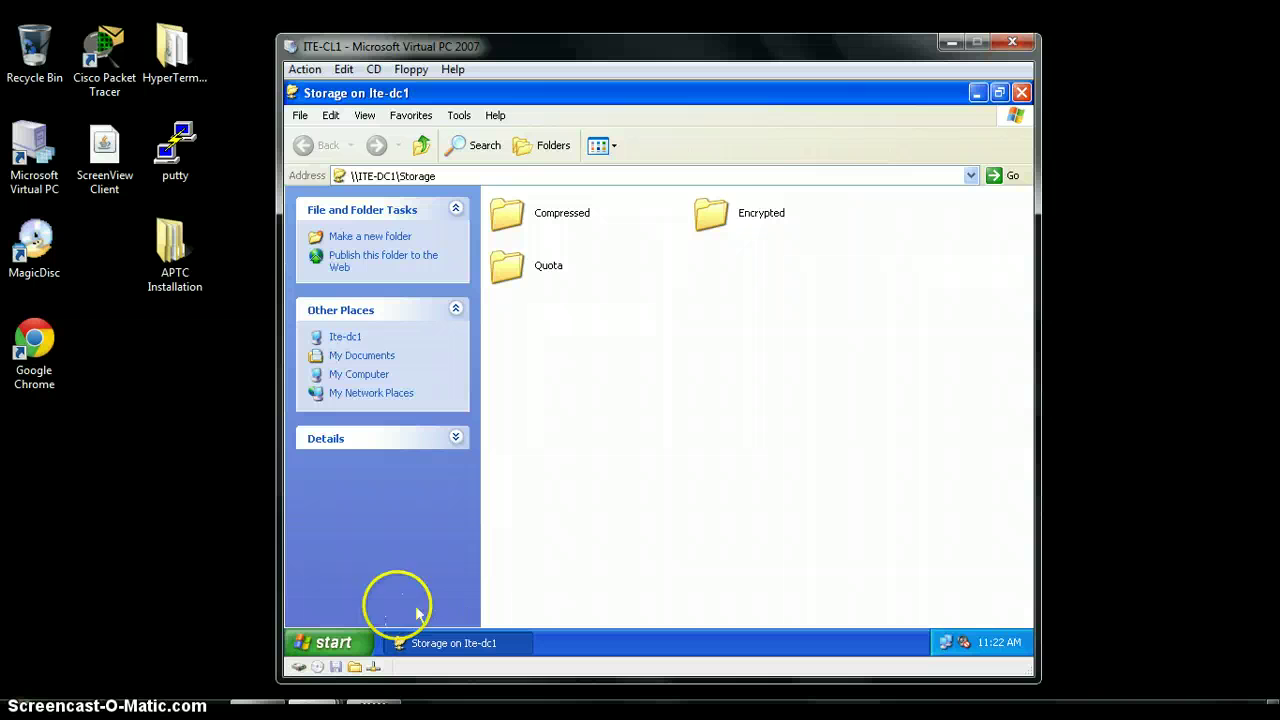
Turn on 'Encrypt contents to secure data' for the Encrypted folder, applying it to subfolders and files
right_click(722, 212)
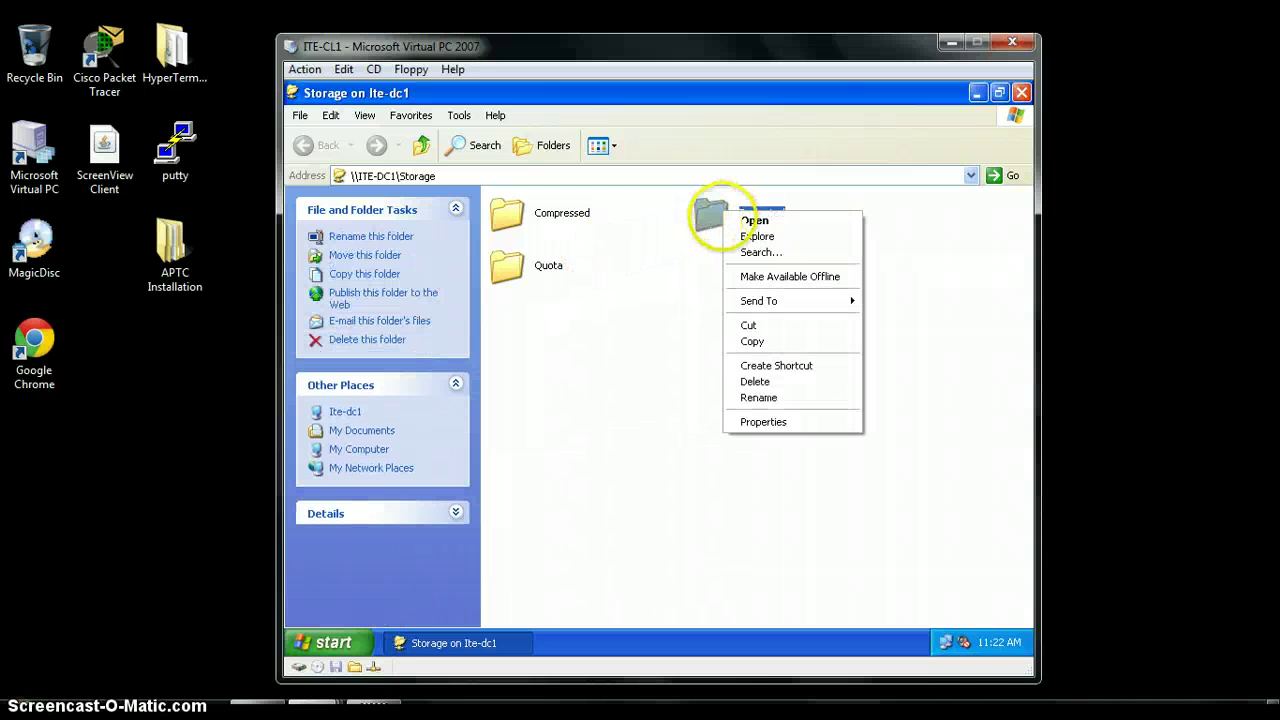
left_click(790, 424)
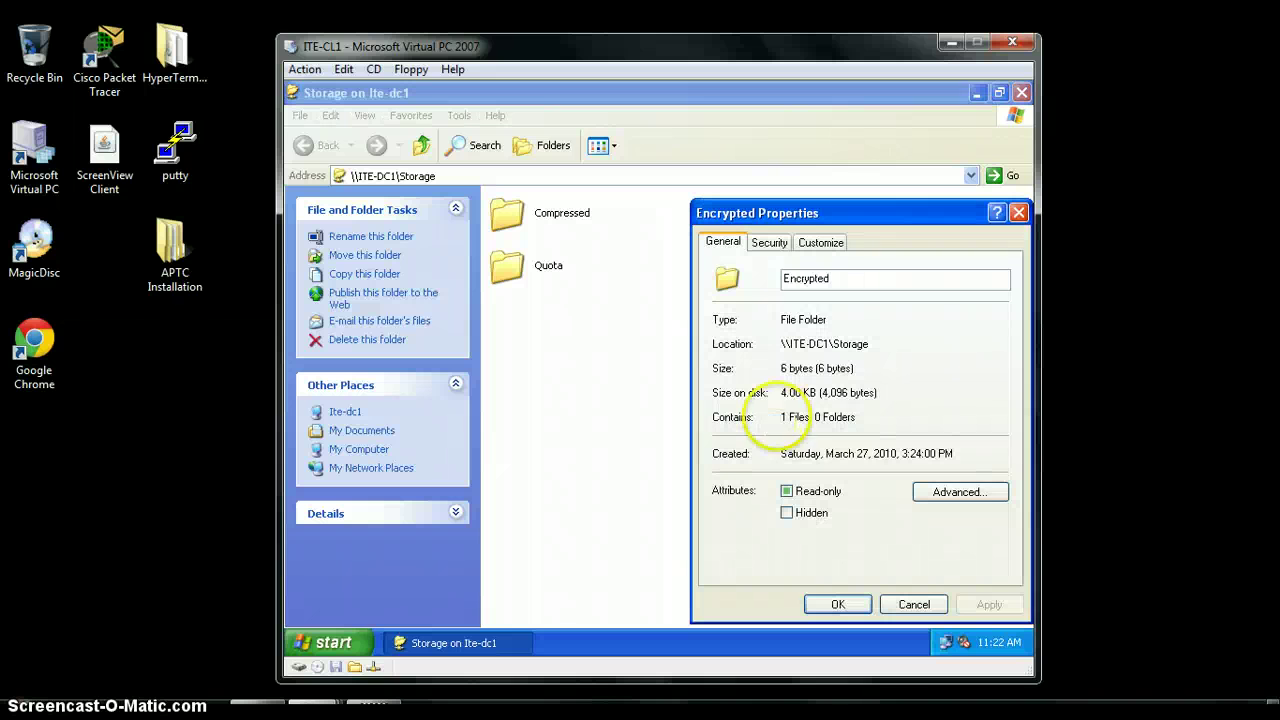
left_click(957, 491)
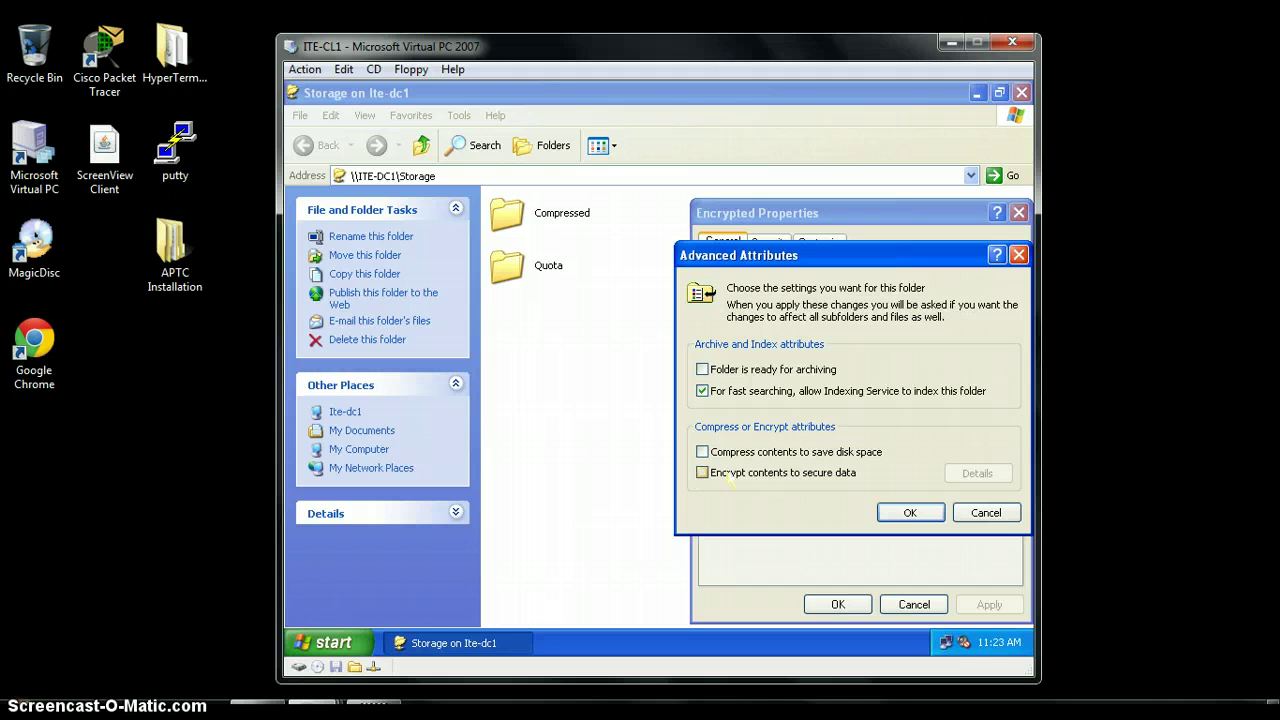
left_click(703, 472)
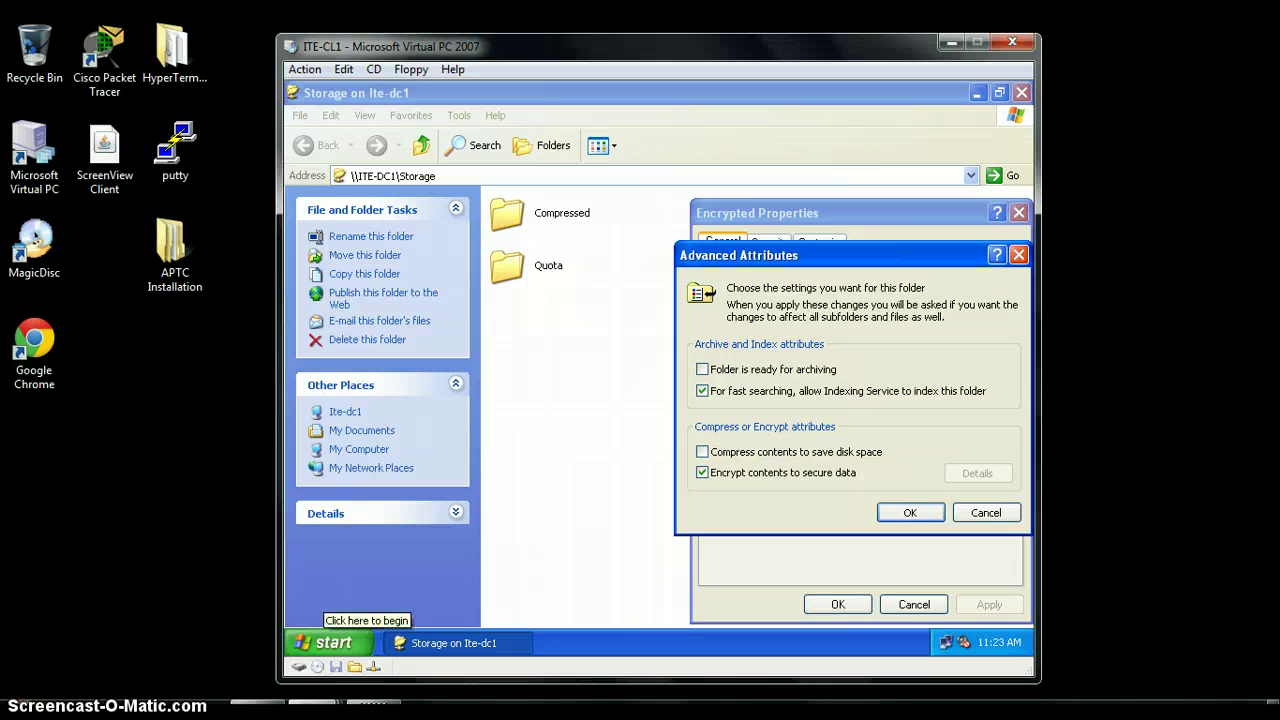
left_click(910, 512)
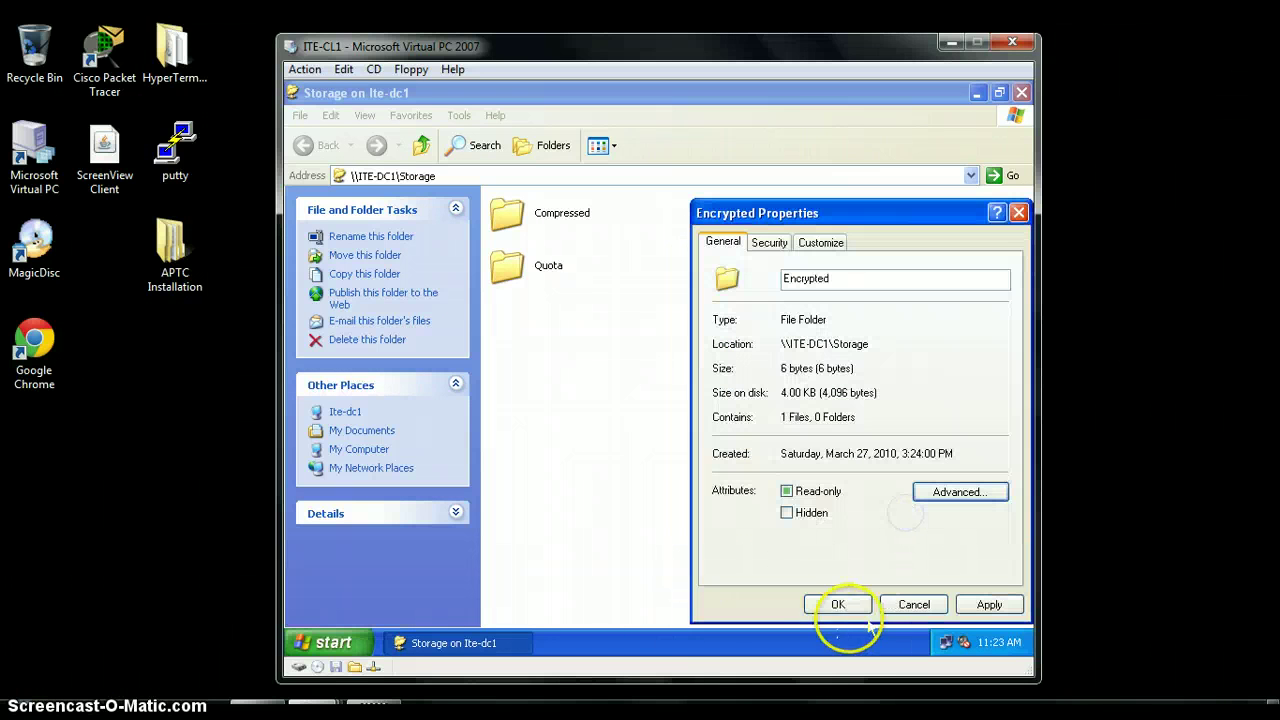
left_click(838, 604)
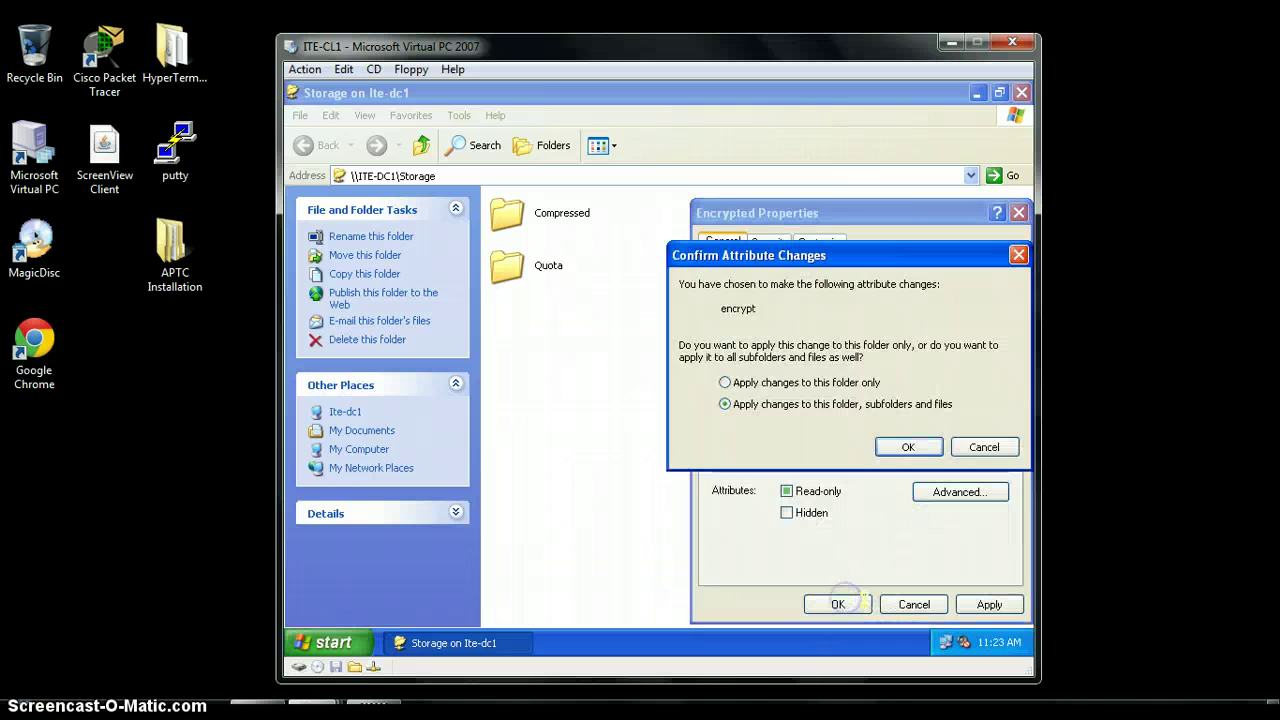
left_click(905, 446)
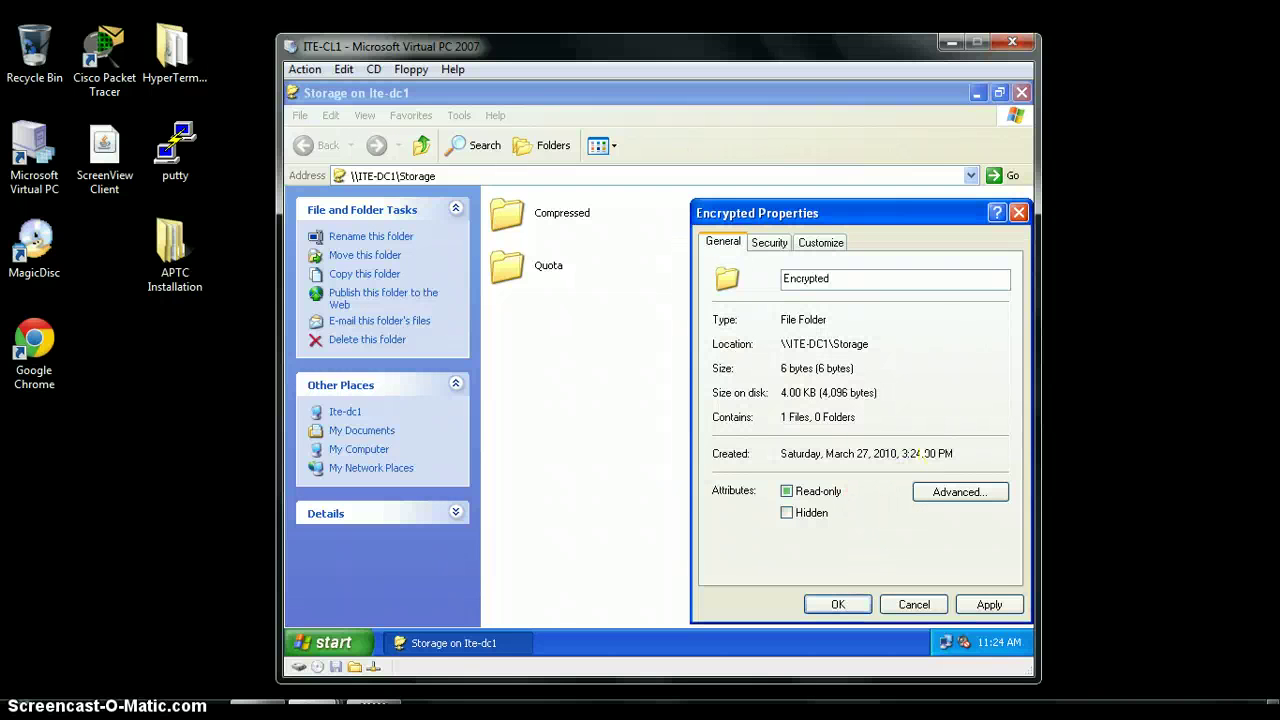
left_click(838, 604)
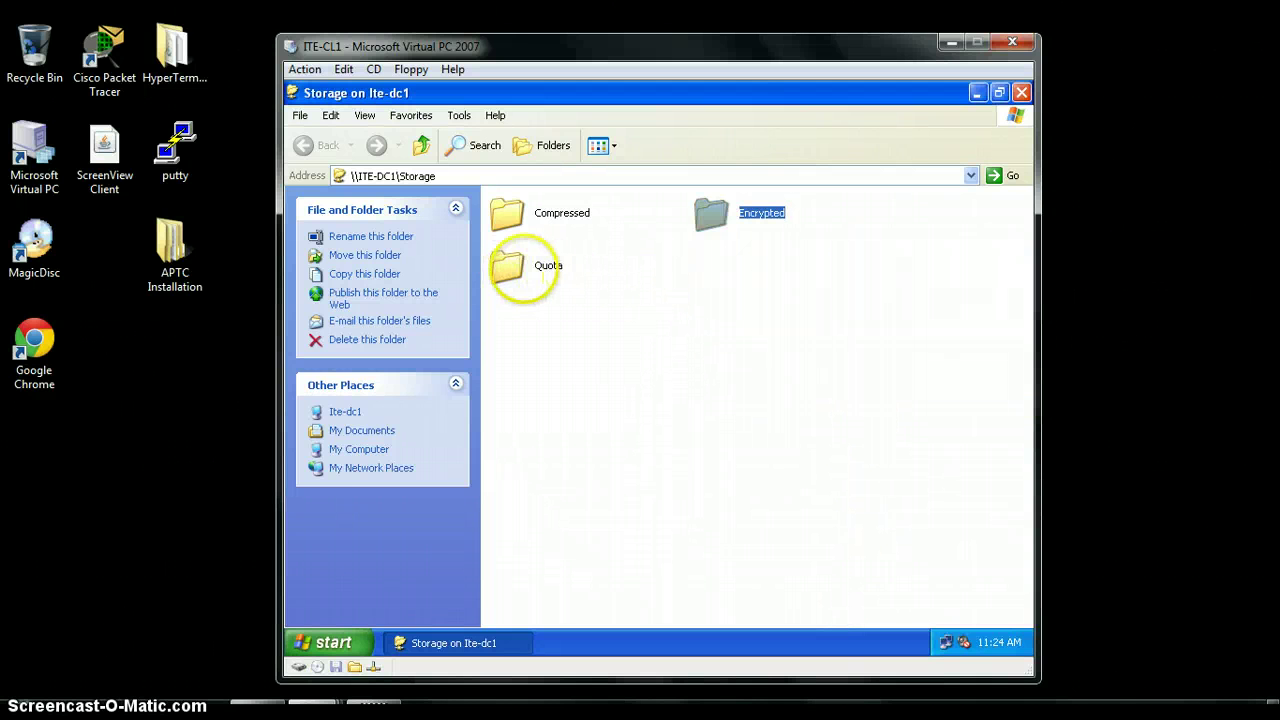
left_click(610, 278)
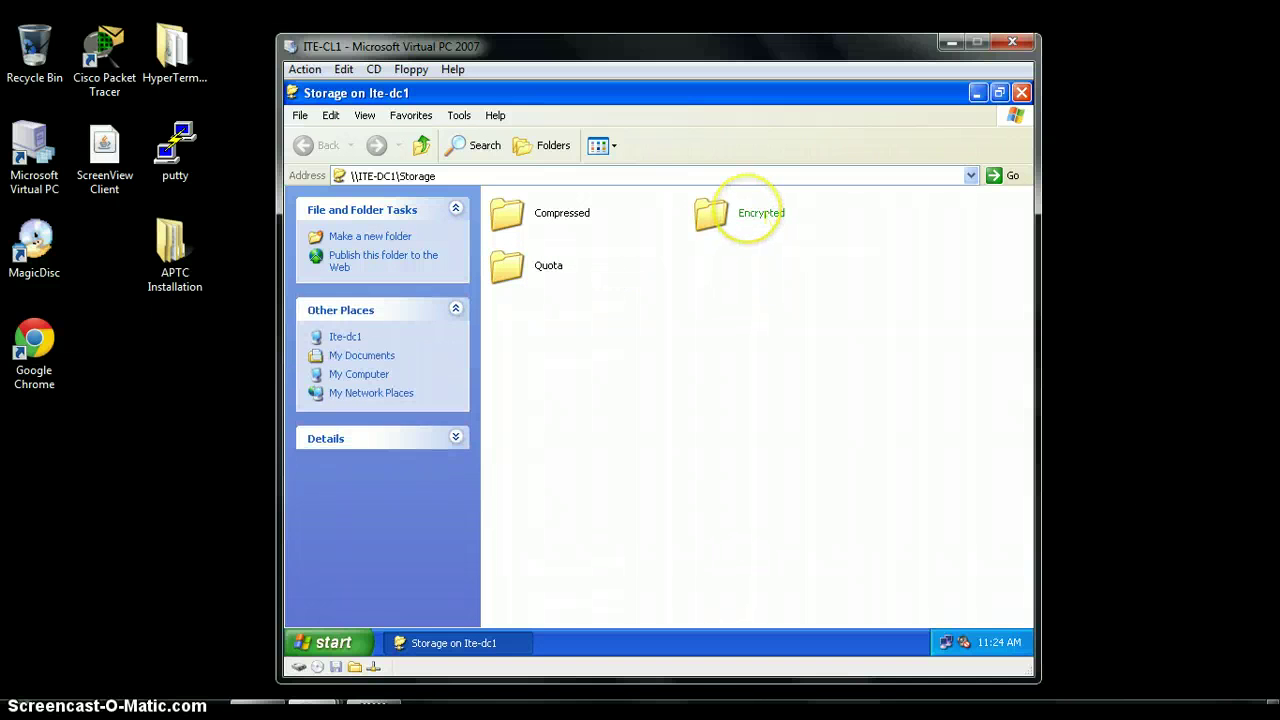
Open the Encrypted folder and create a new text document named 'Confidential' in it
mouse_move(741, 213)
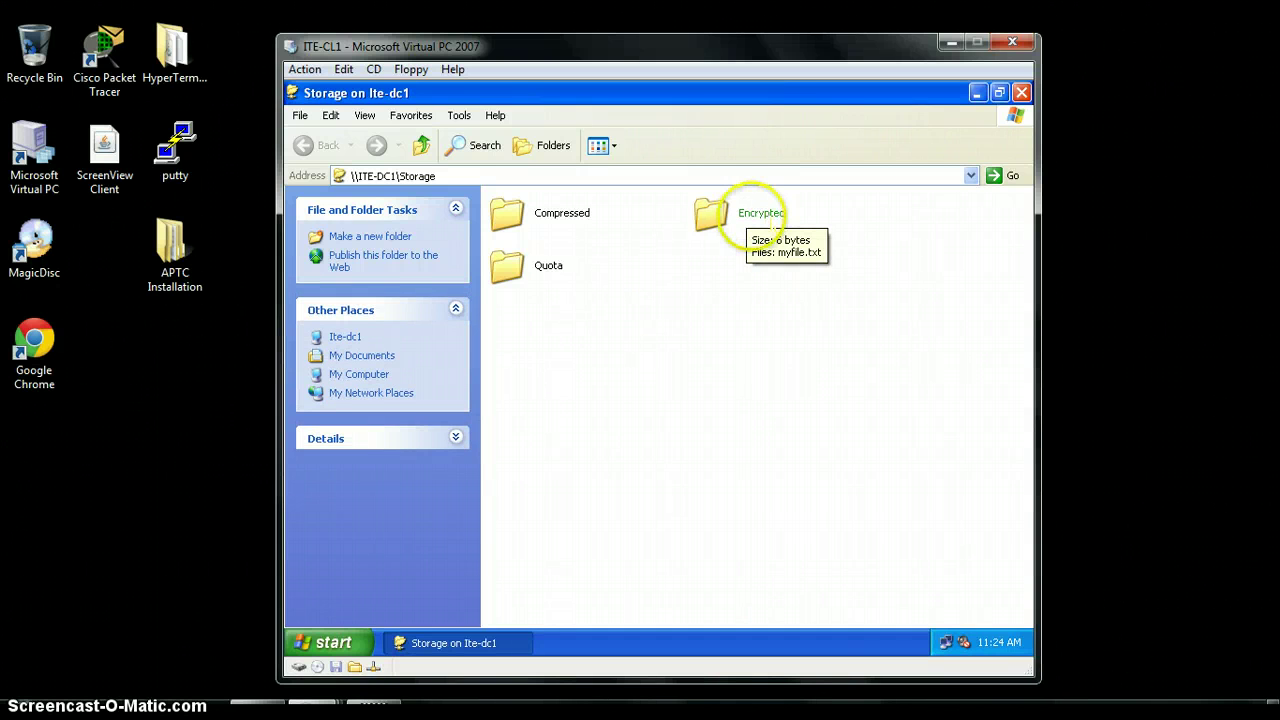
double_click(718, 213)
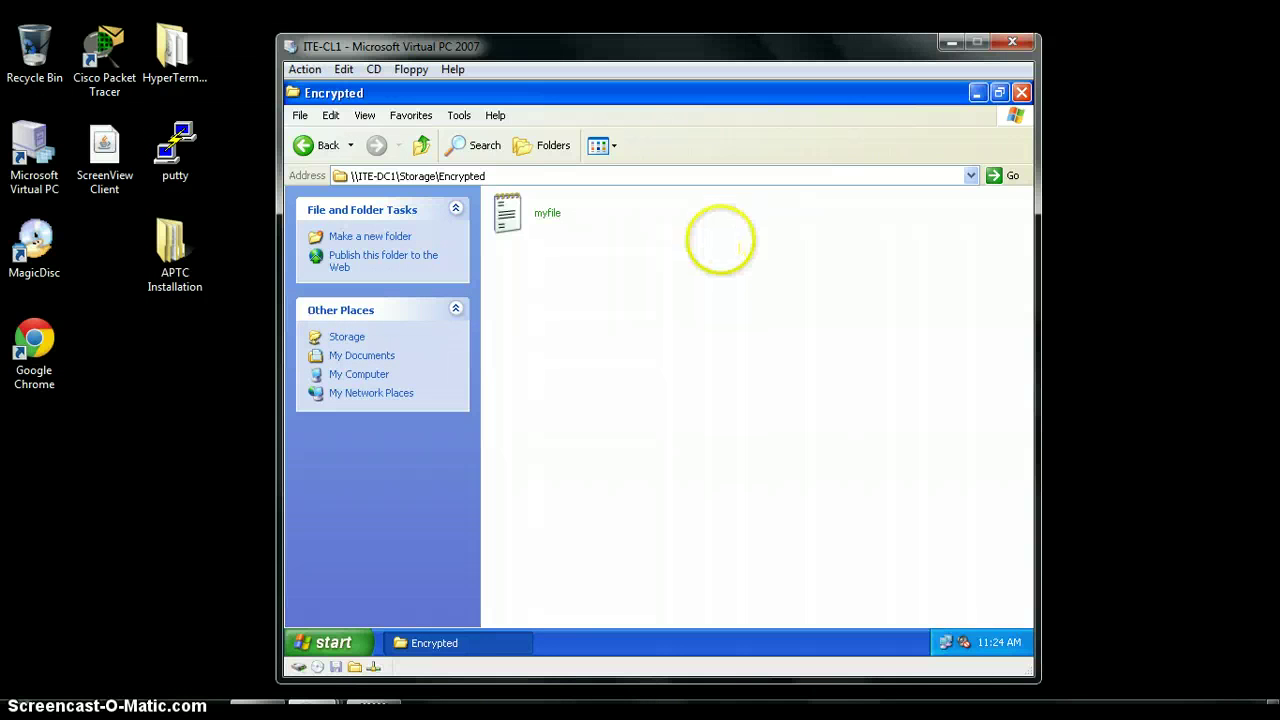
right_click(672, 252)
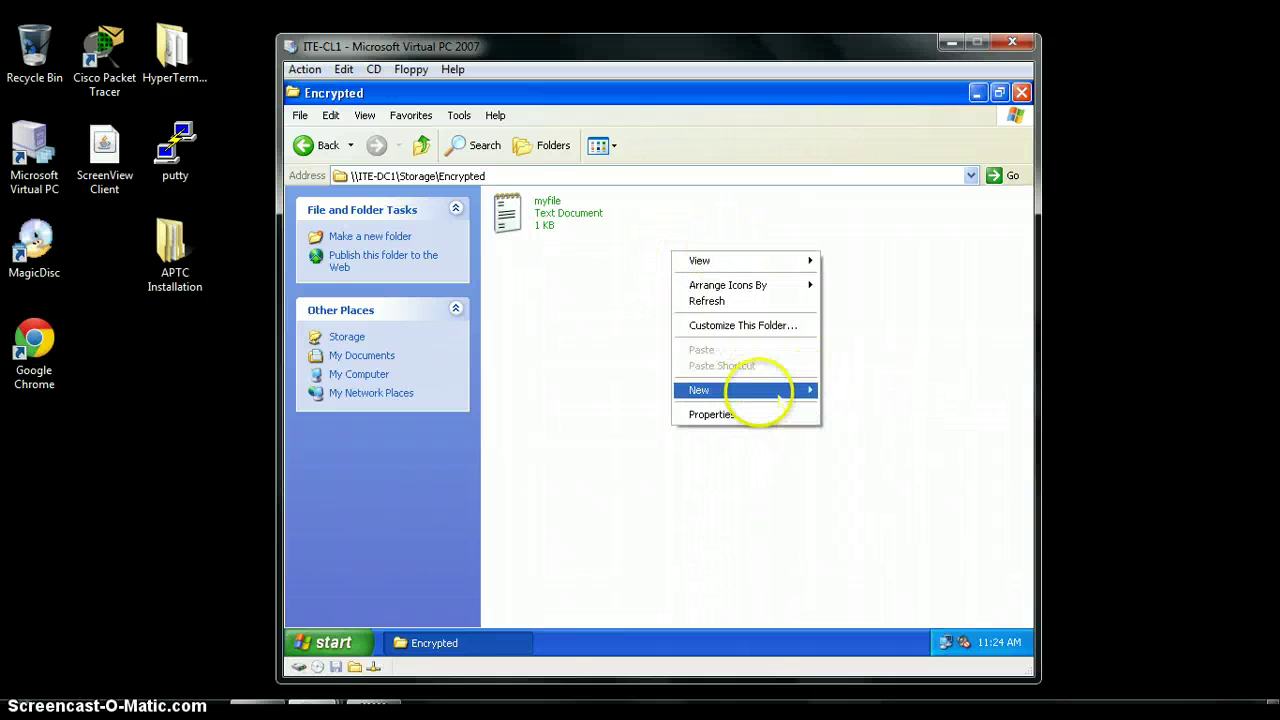
mouse_move(770, 392)
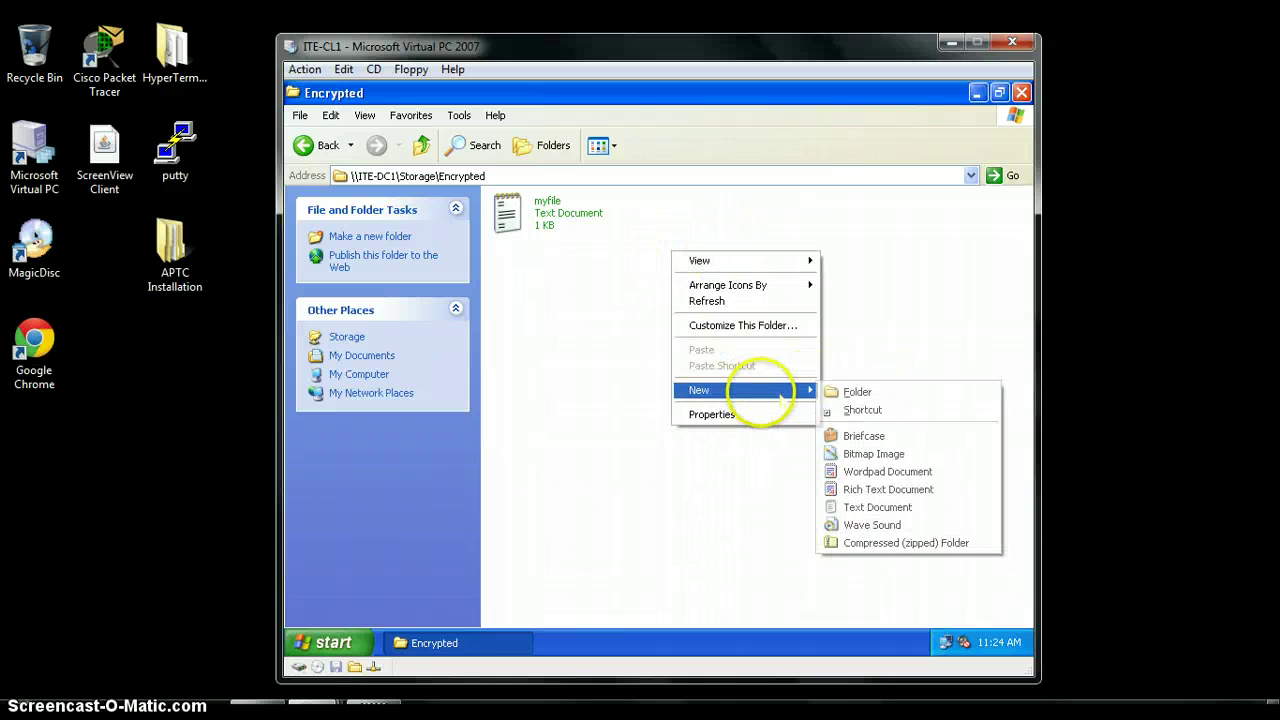
left_click(934, 509)
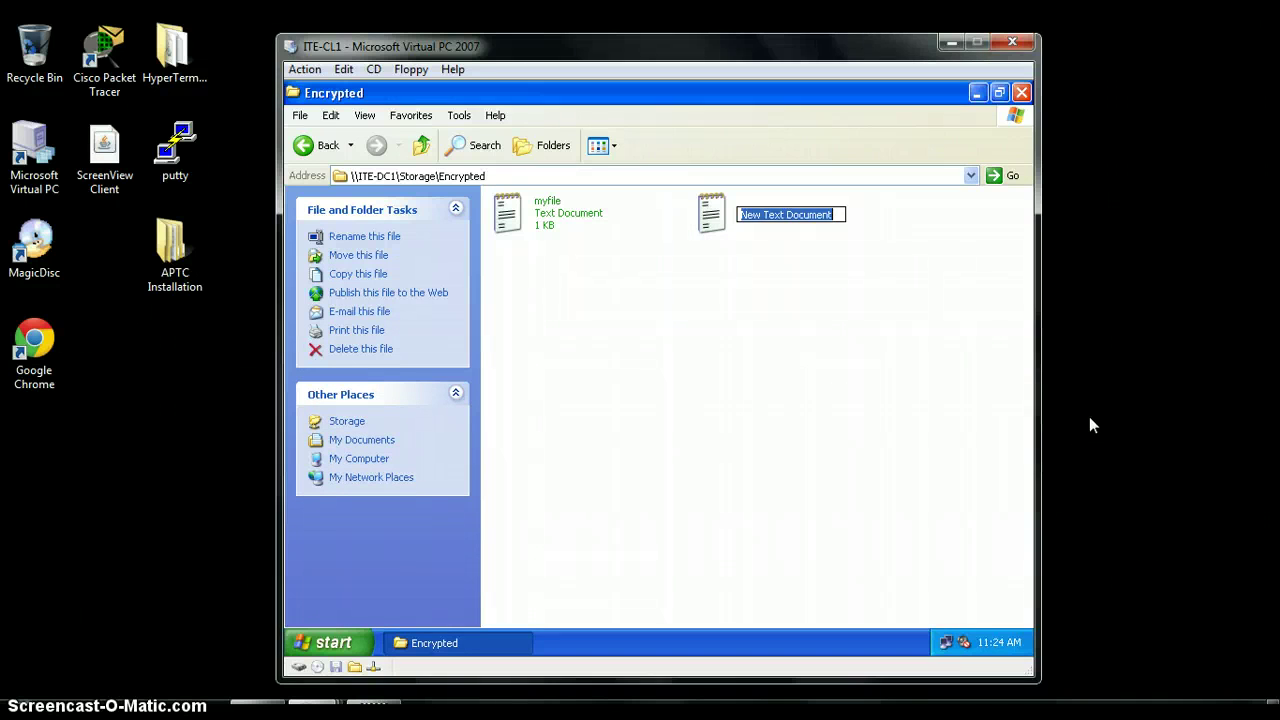
type("Con")
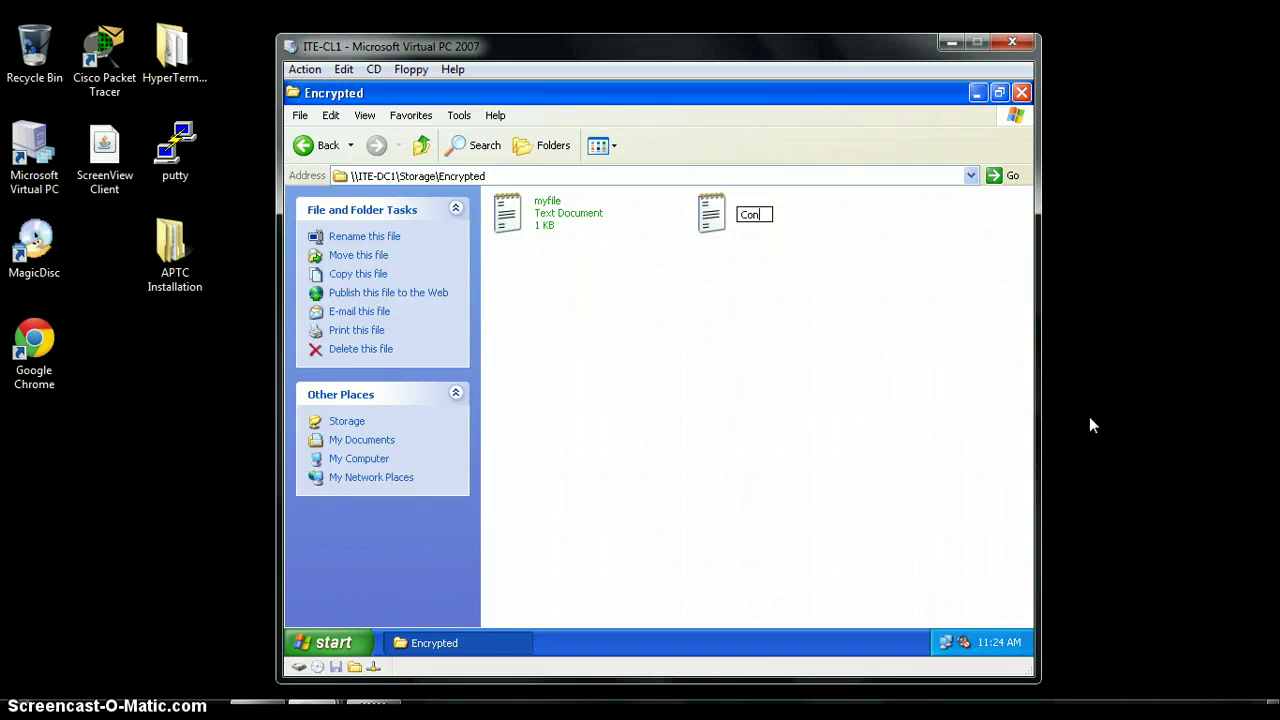
type("fidential")
key("Return")
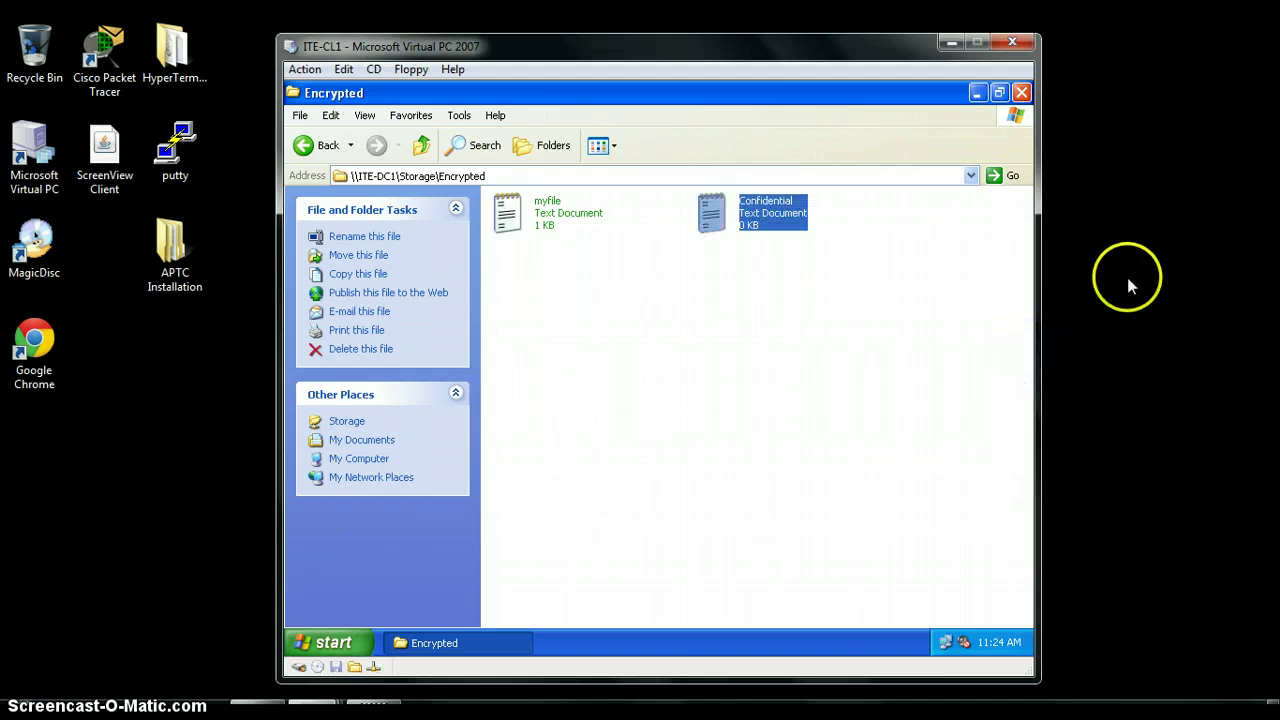
Close the Encrypted folder window and log off the current user
left_click(1021, 92)
left_click(333, 642)
left_click(520, 608)
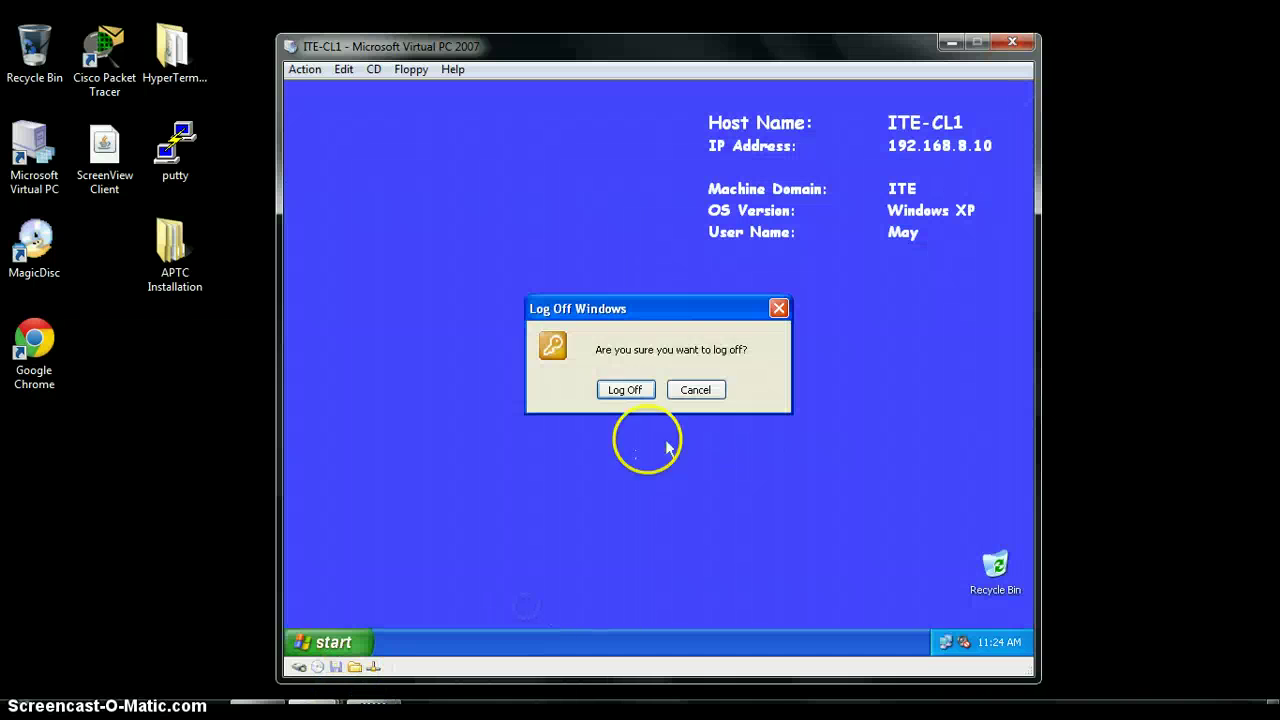
left_click(645, 390)
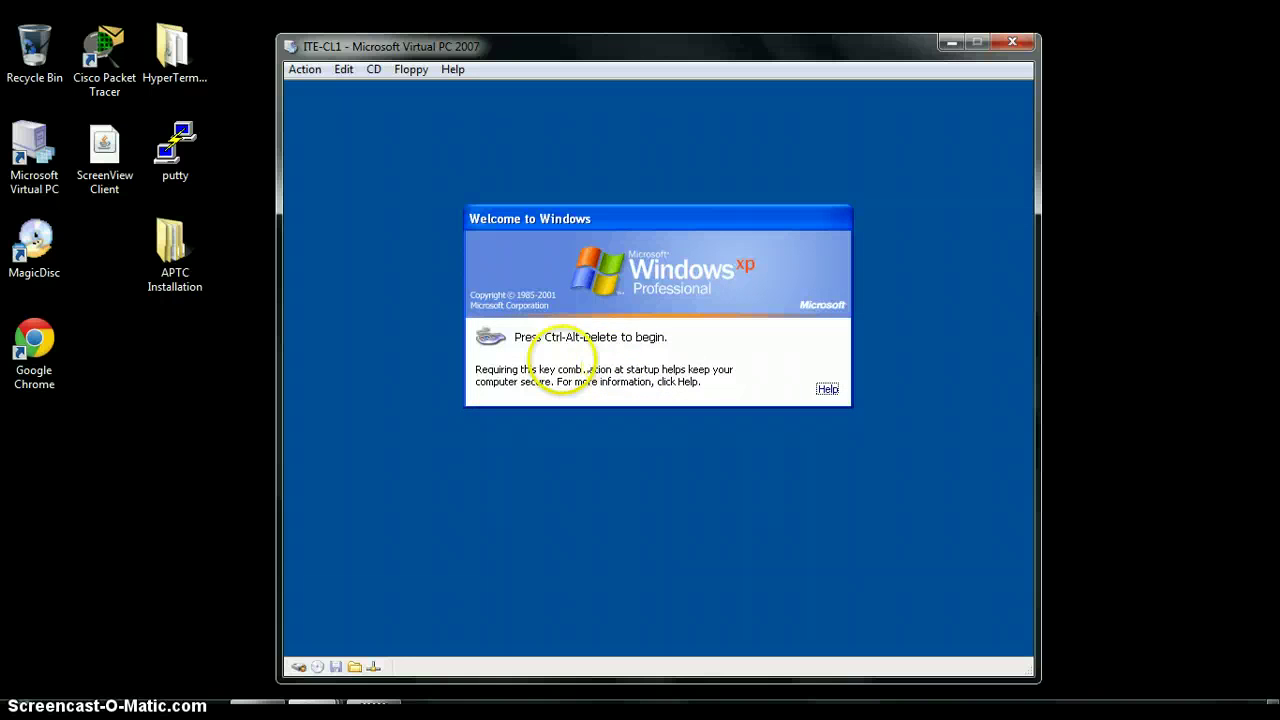
Log back on as the other ITE domain user with that account's password
key("ctrl+alt+Delete")
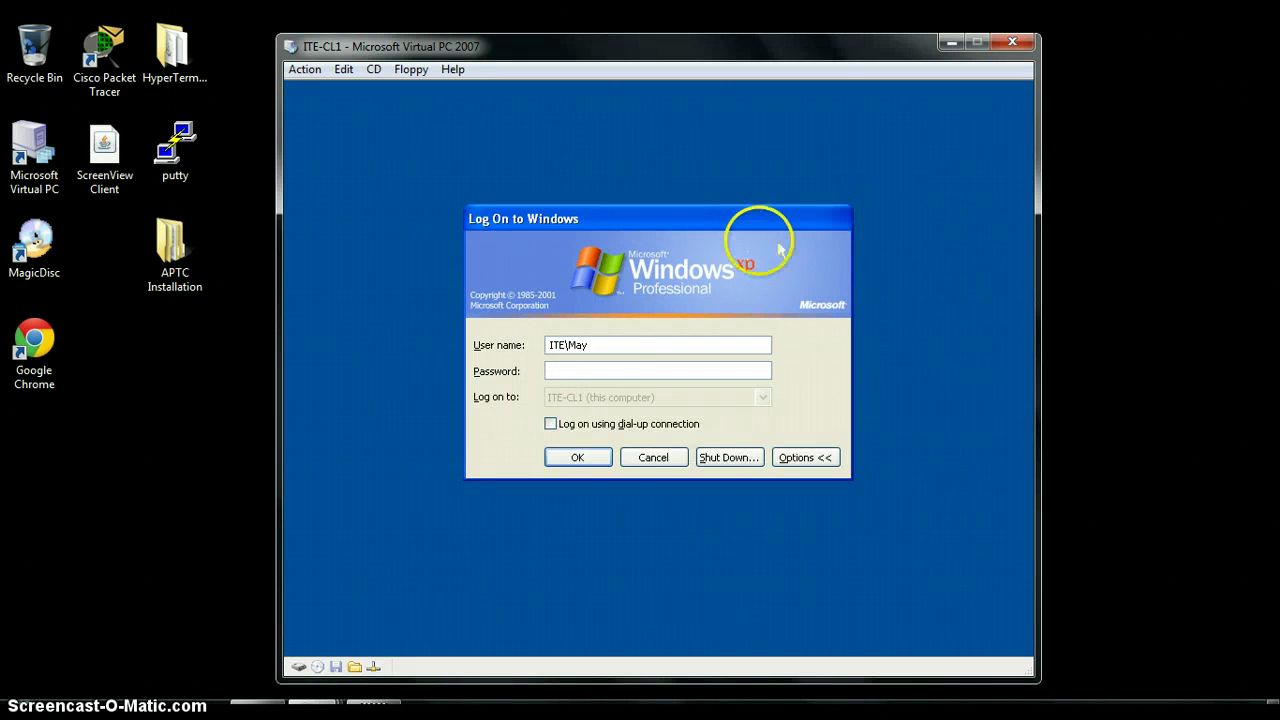
left_click(609, 341)
key("BackSpace")
key("BackSpace")
key("BackSpace")
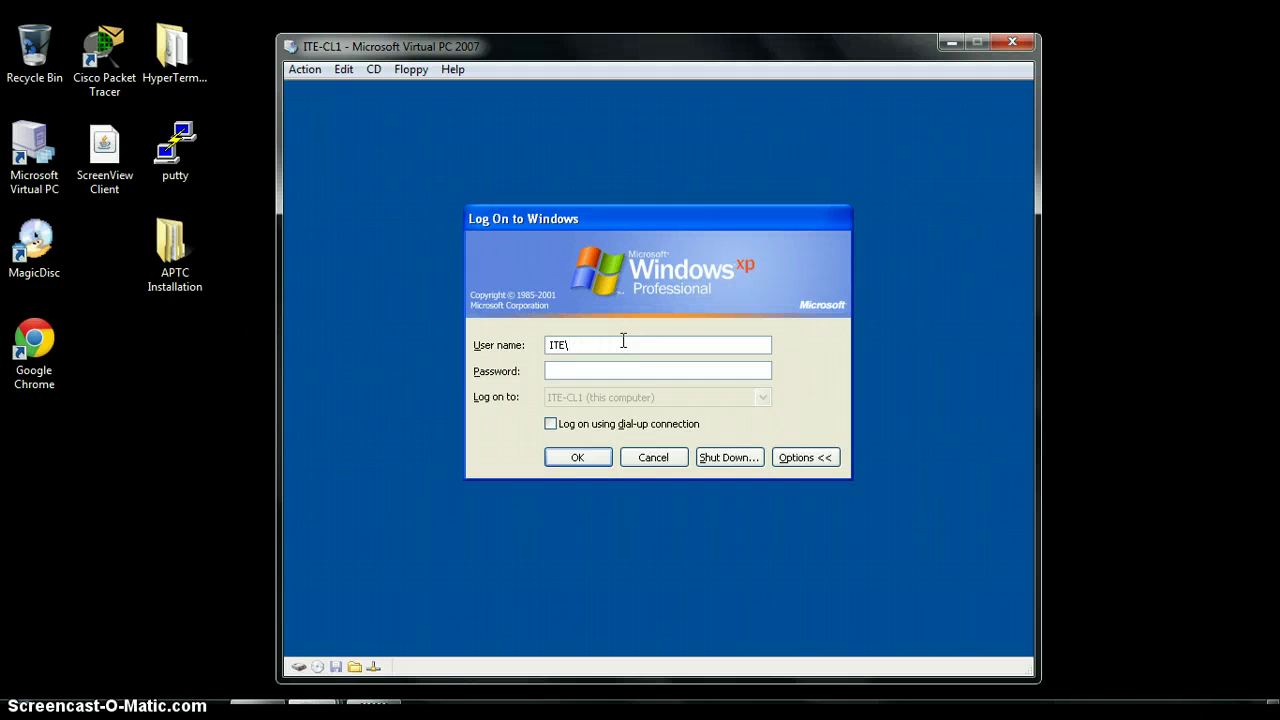
type("John")
left_click(604, 370)
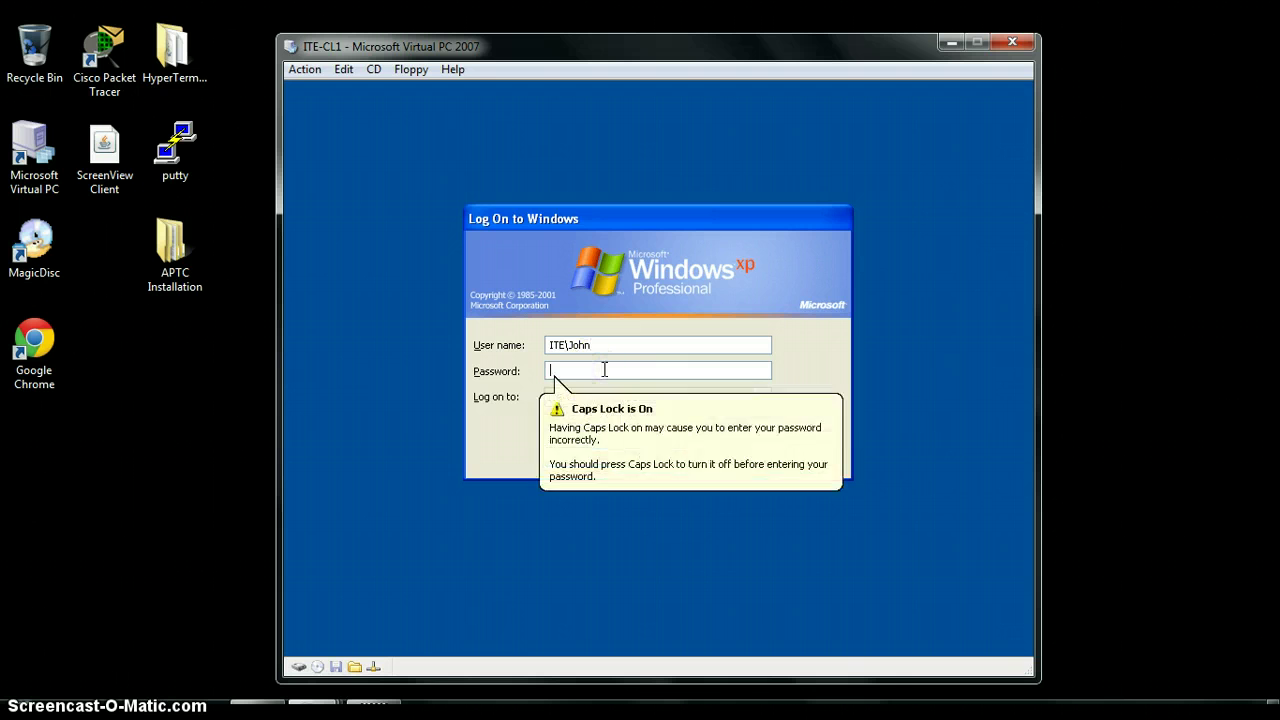
type("****")
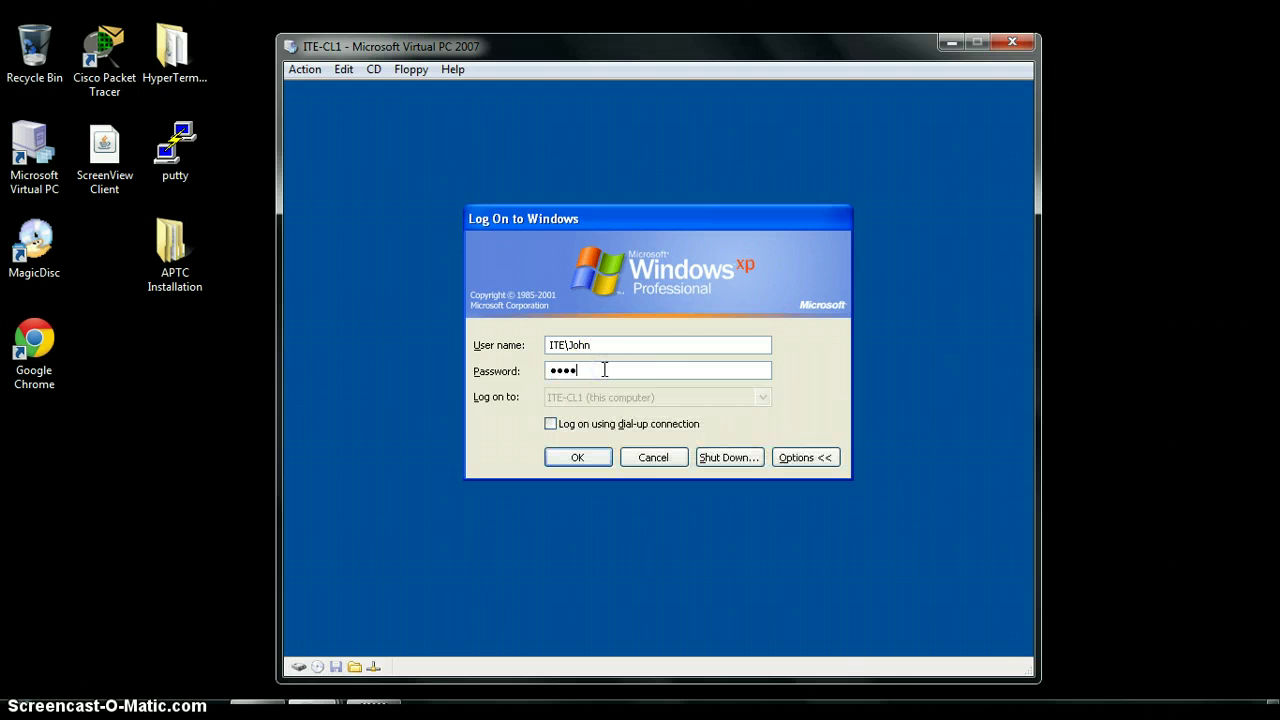
type("***")
left_click(577, 457)
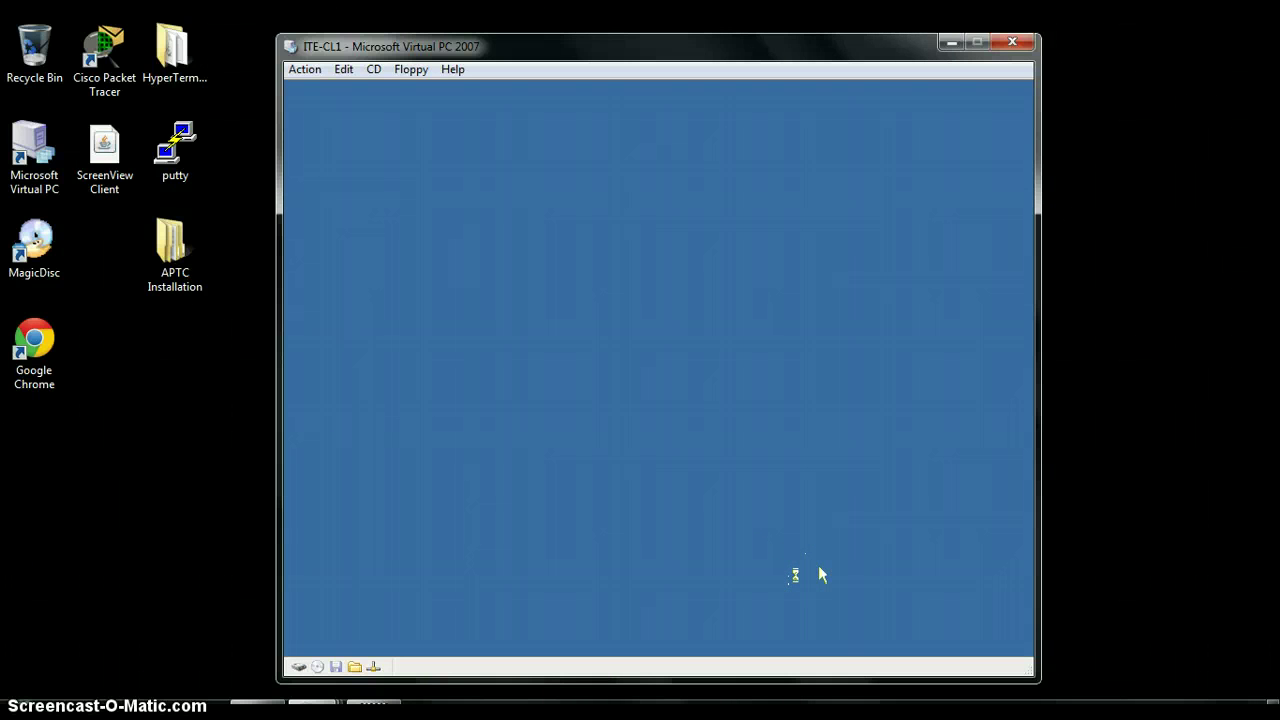
left_click(808, 576)
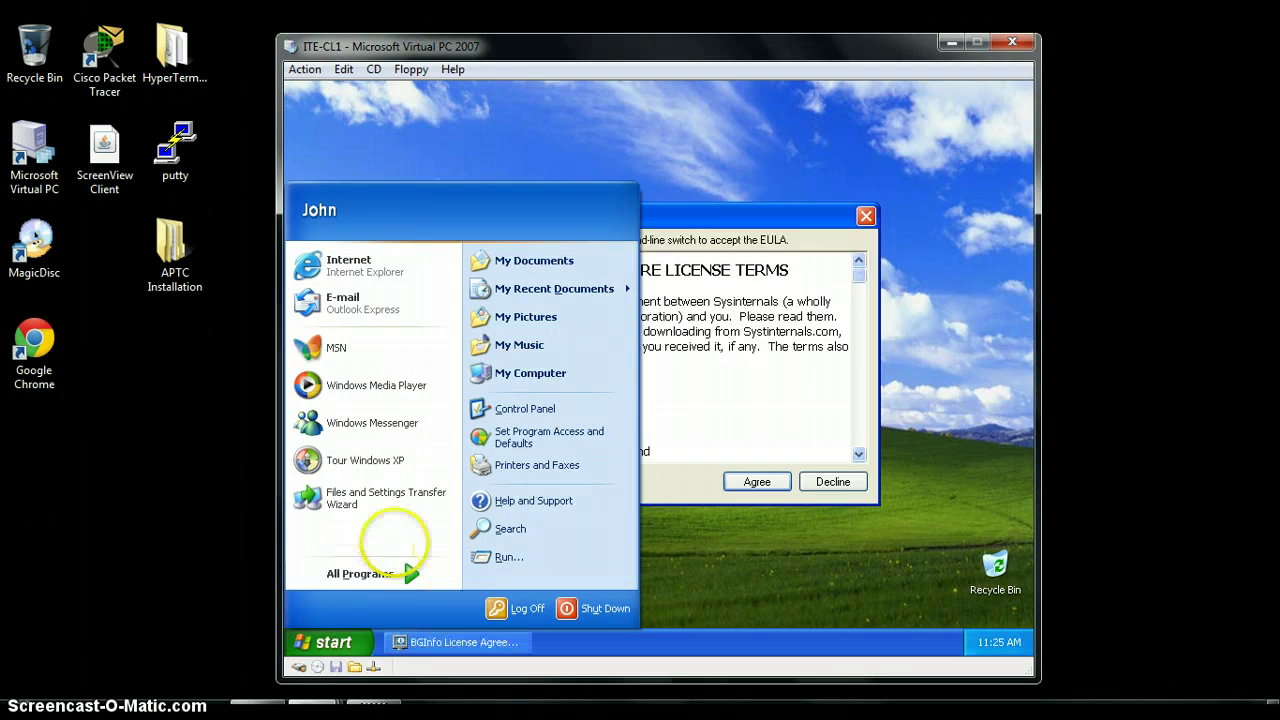
Accept the BGInfo licence and enter \\ITE-DC1\Storage\Encrypted in the Run box
left_click(833, 485)
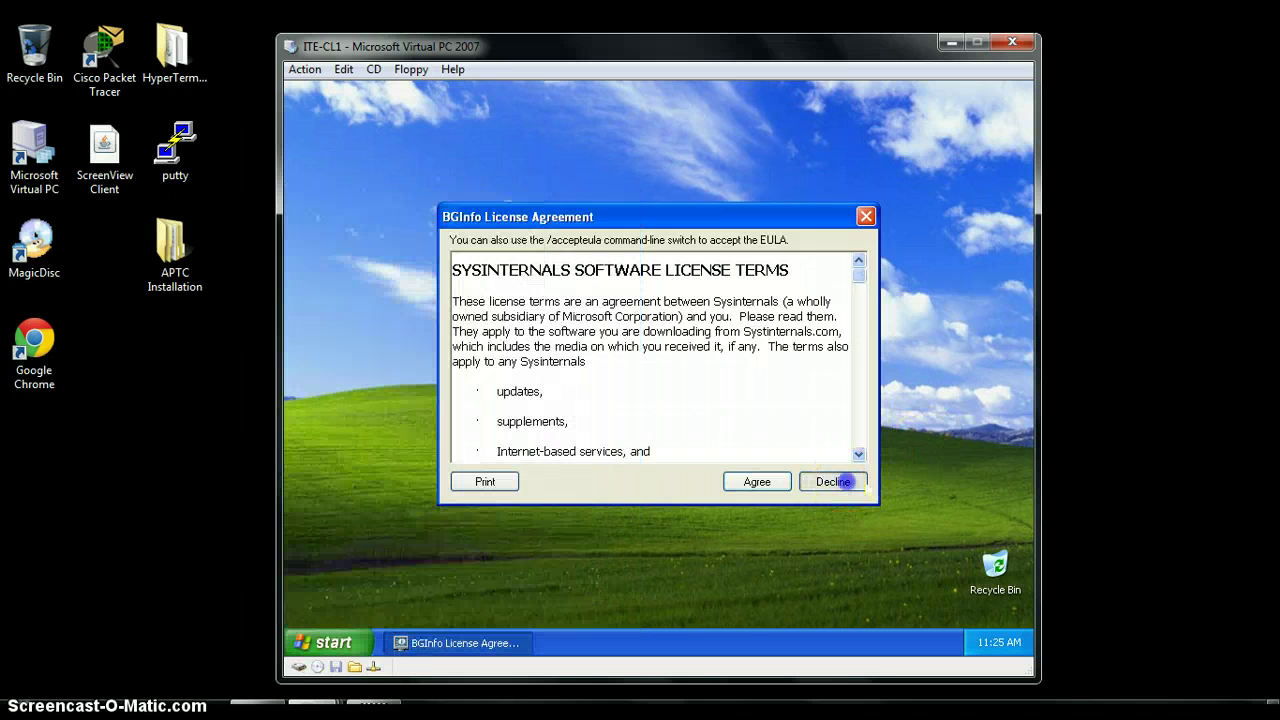
left_click(760, 483)
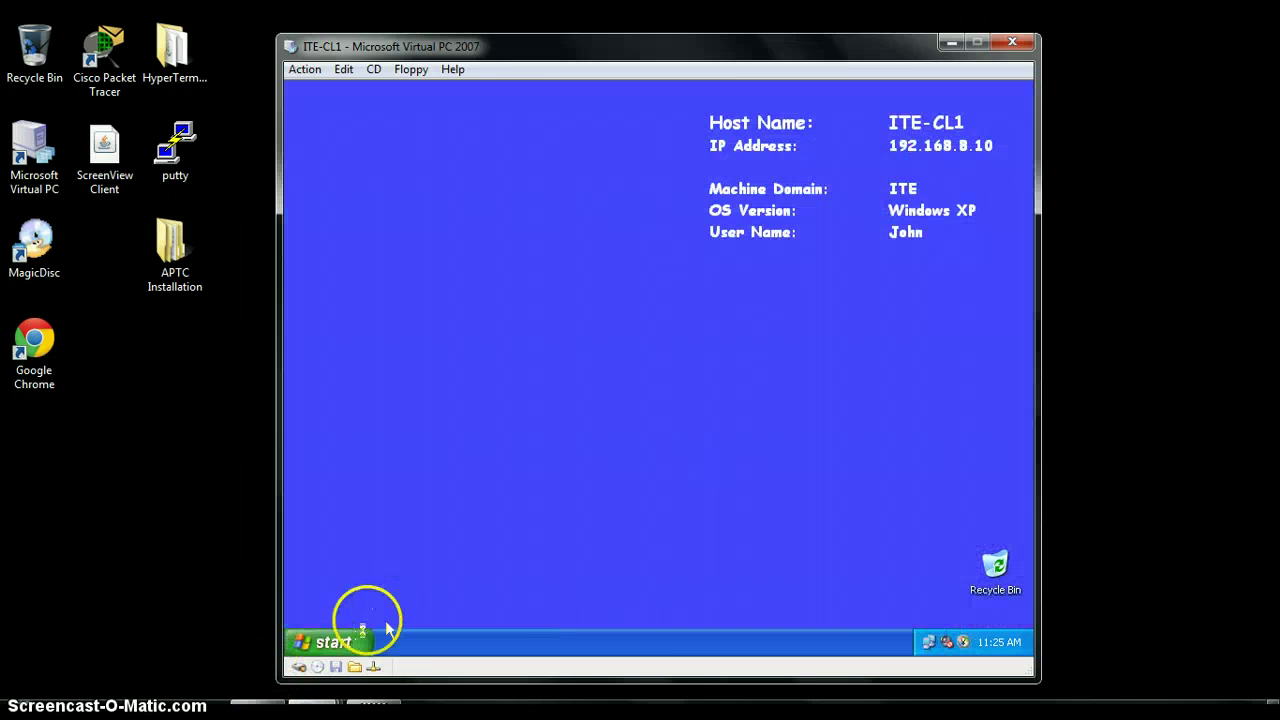
left_click(340, 642)
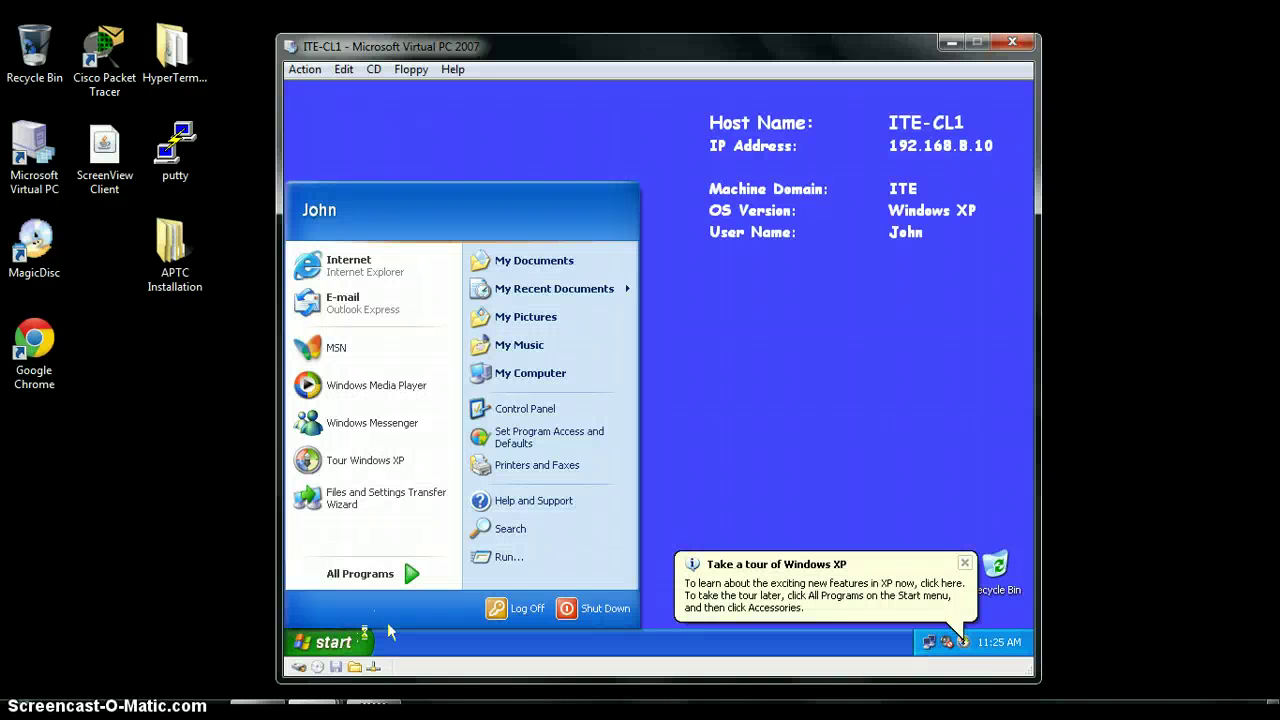
left_click(515, 556)
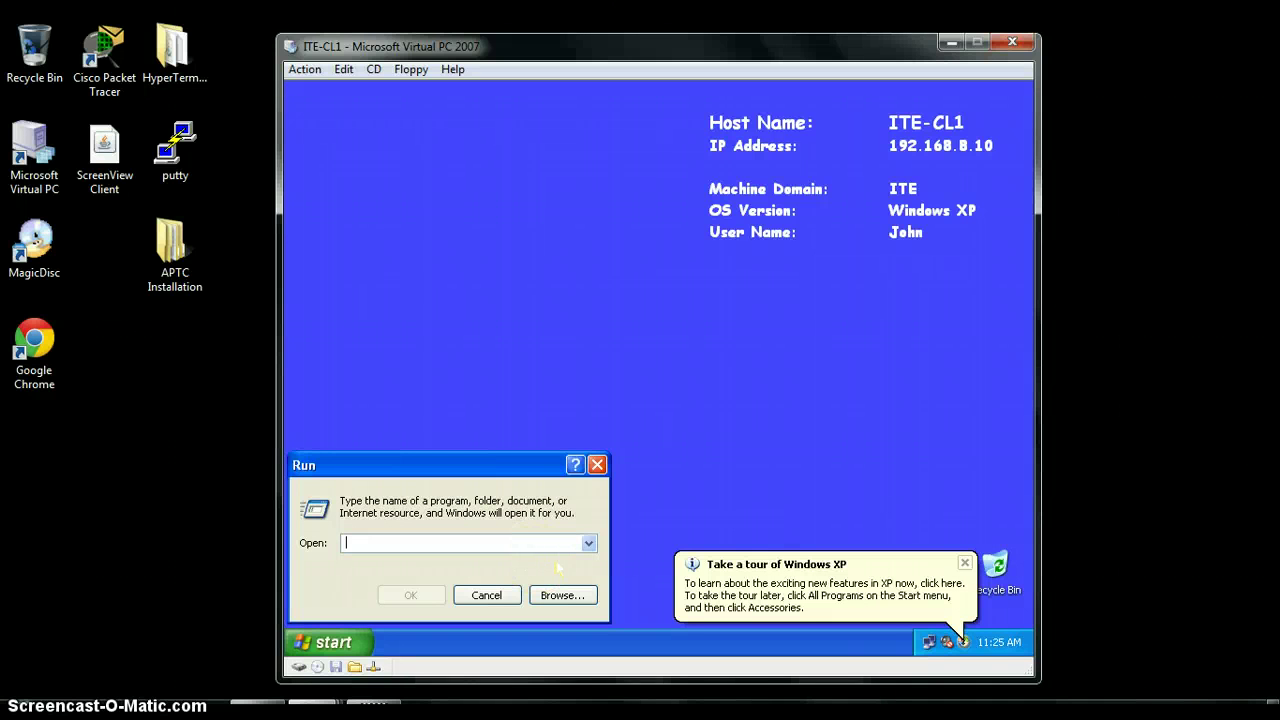
type("\\\\")
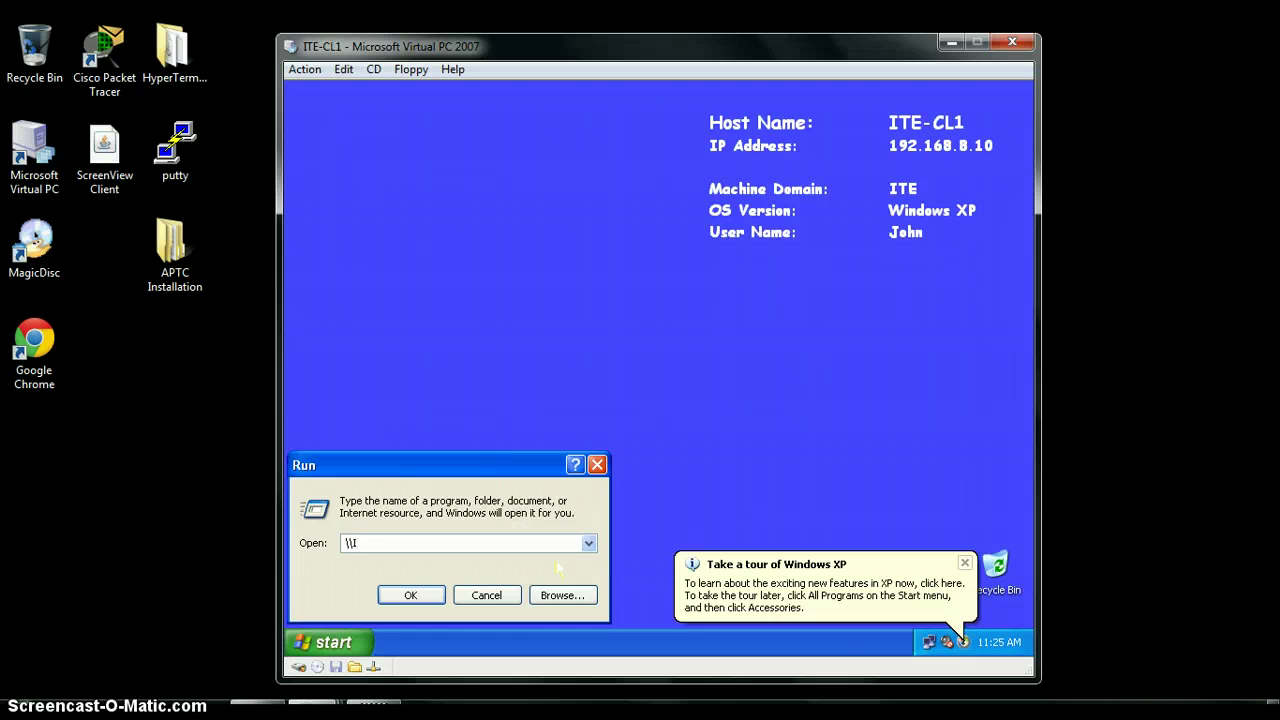
type("ITE-DC1\\")
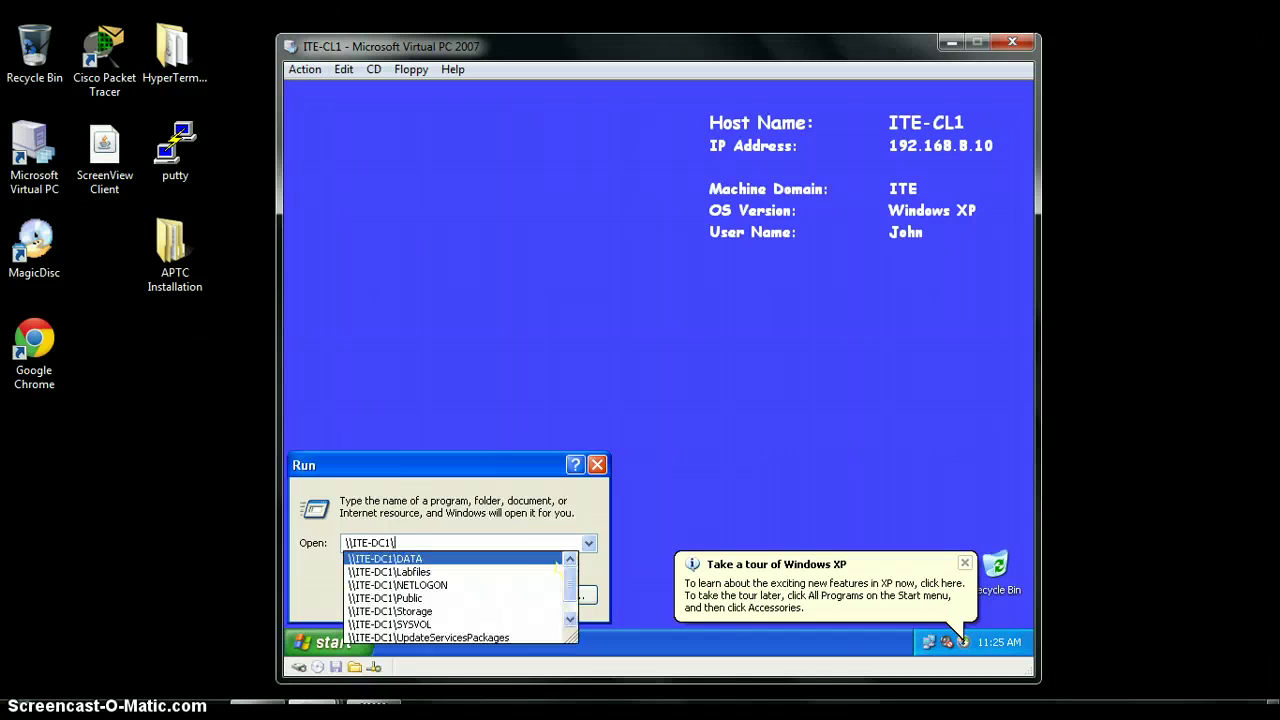
type("Sto")
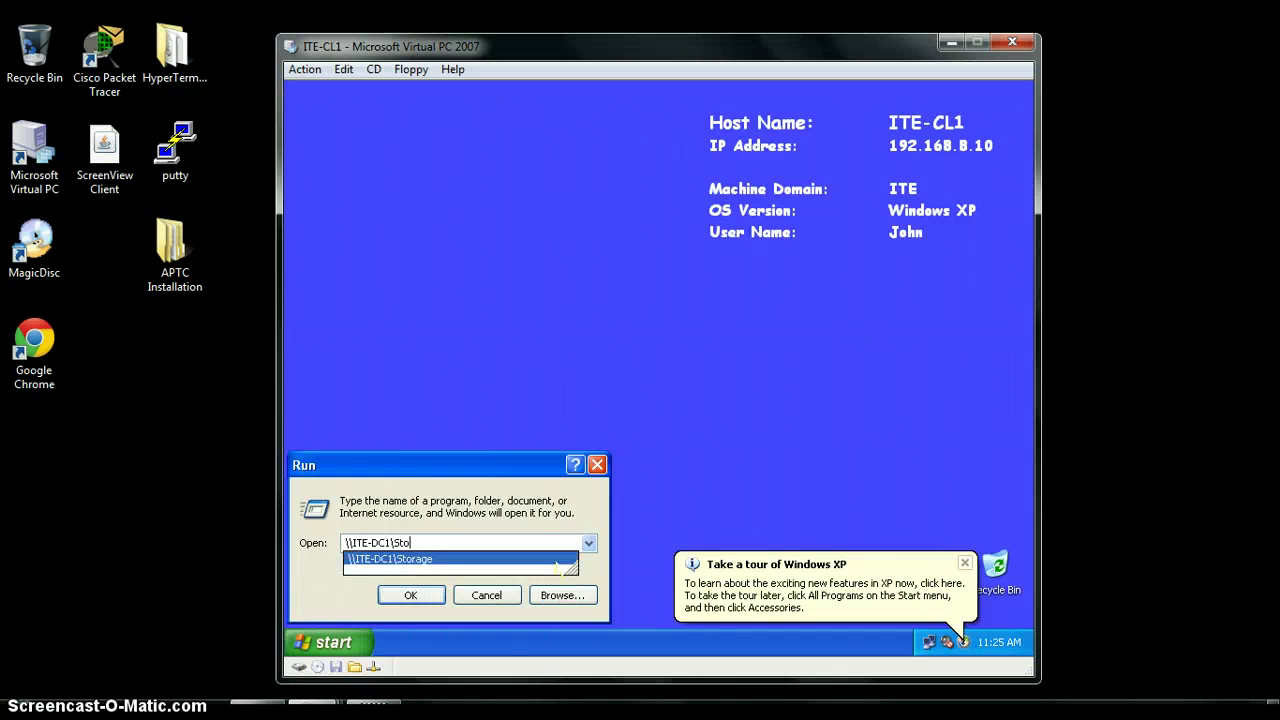
left_click(555, 560)
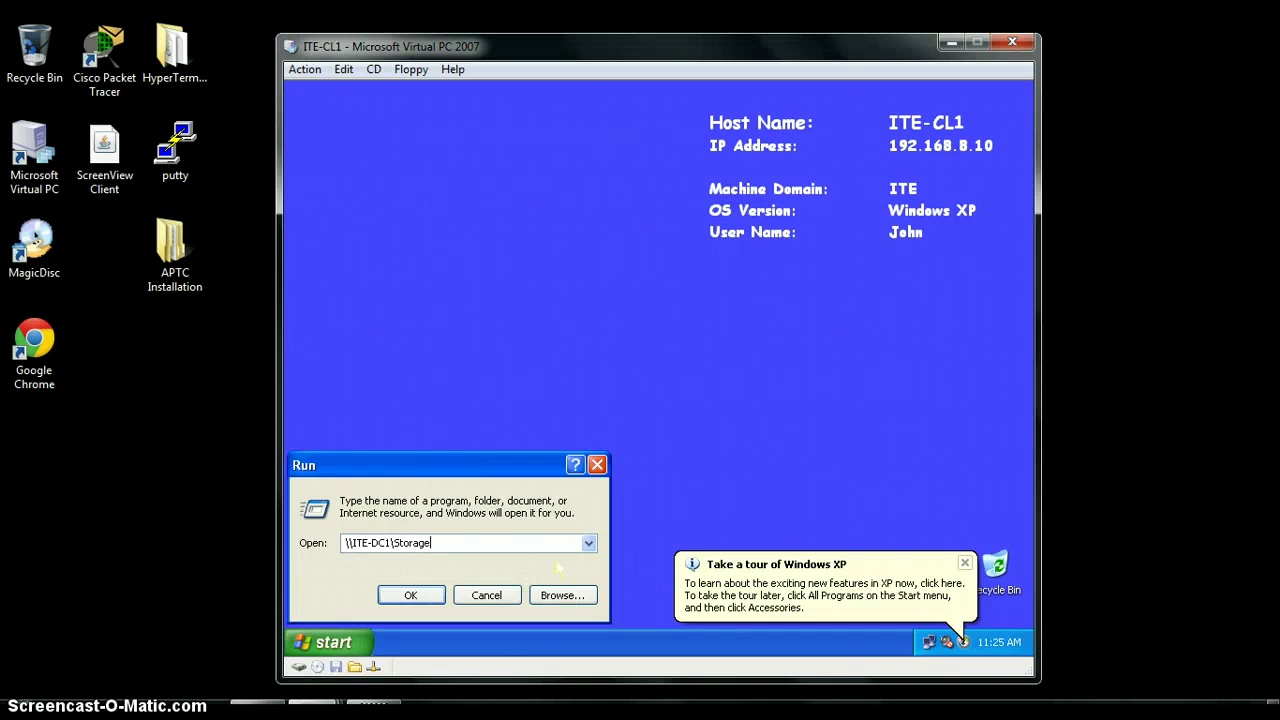
type("\\Encr")
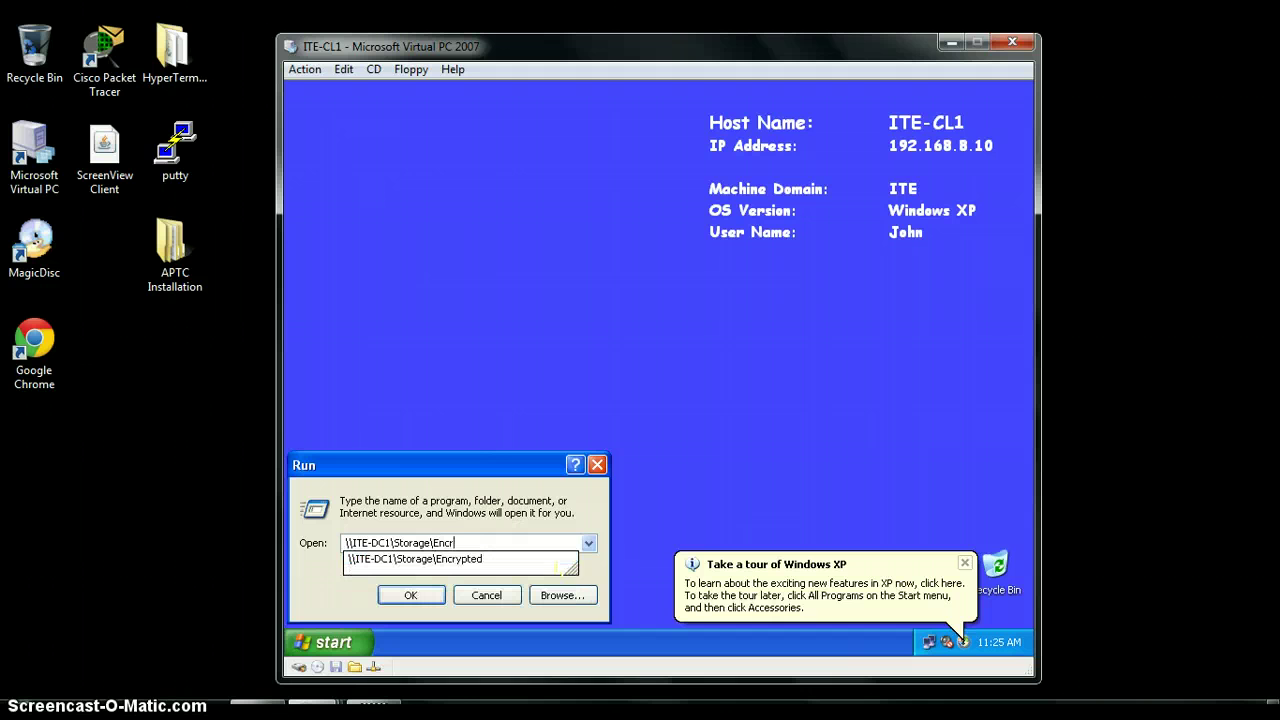
type("ypt")
left_click(557, 566)
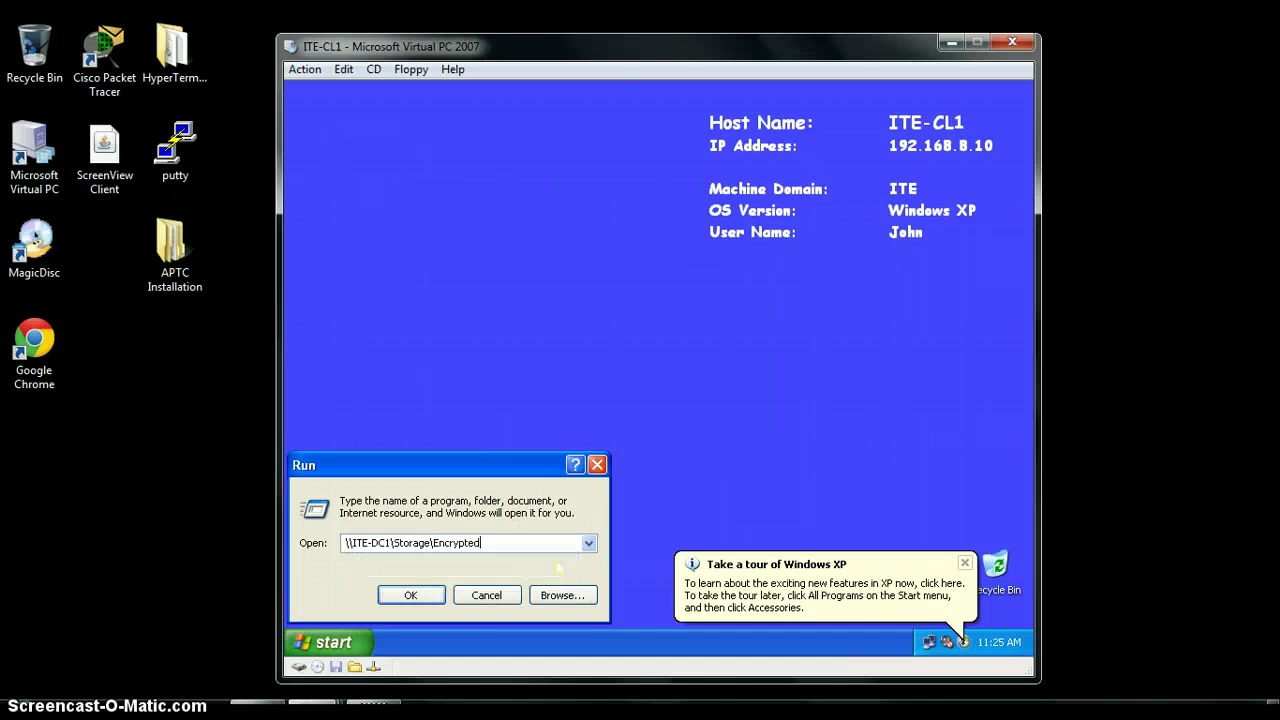
Try opening Confidential in the Encrypted share, dismiss Access is denied, and close Notepad and Explorer
left_click(410, 595)
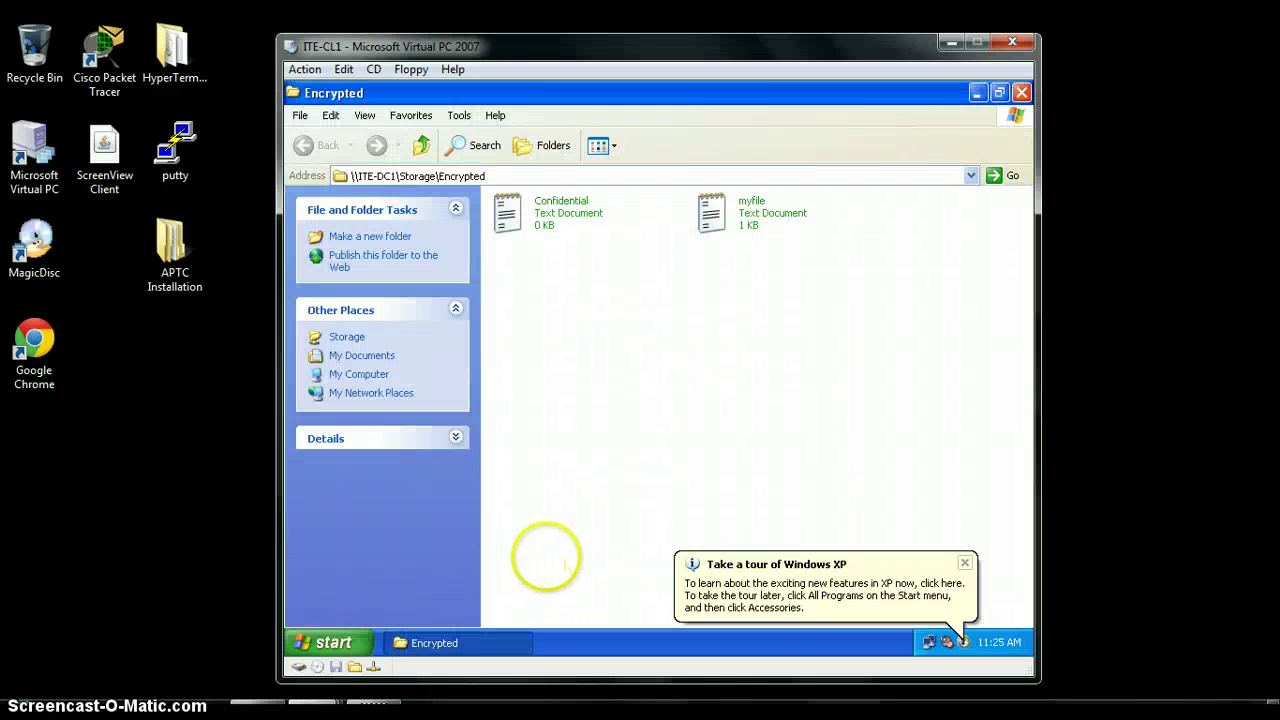
double_click(545, 210)
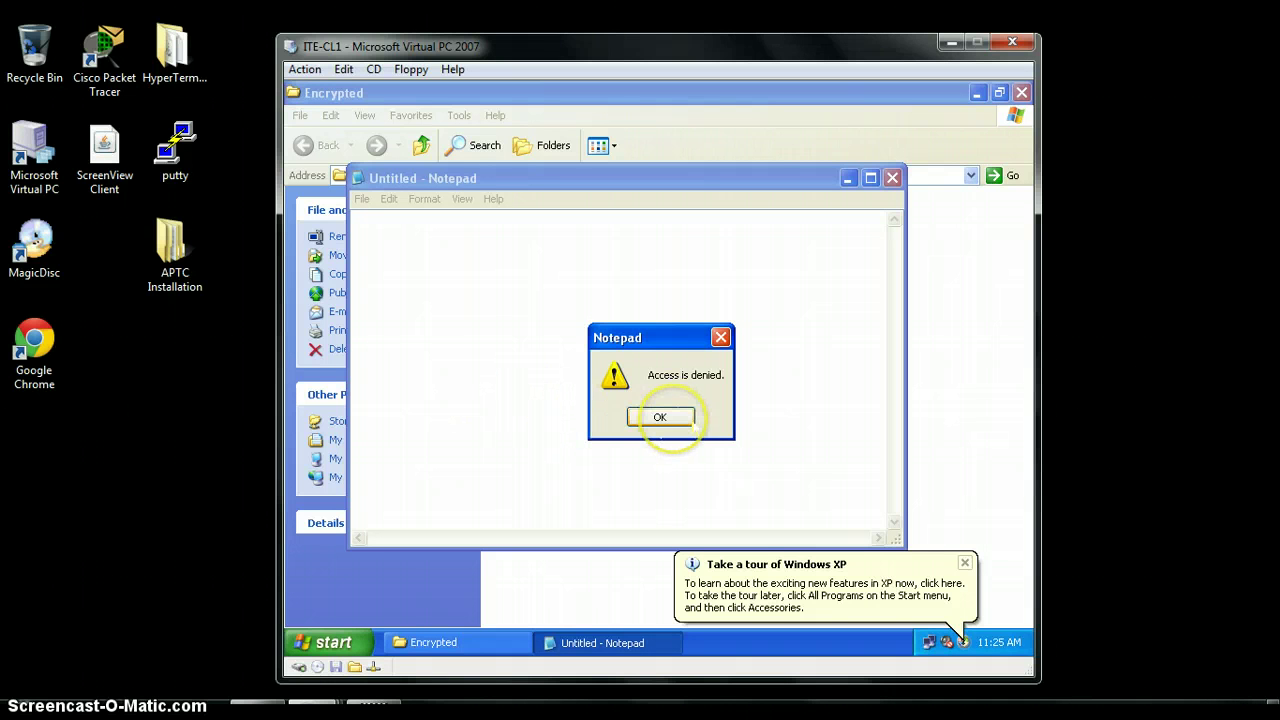
left_click(662, 417)
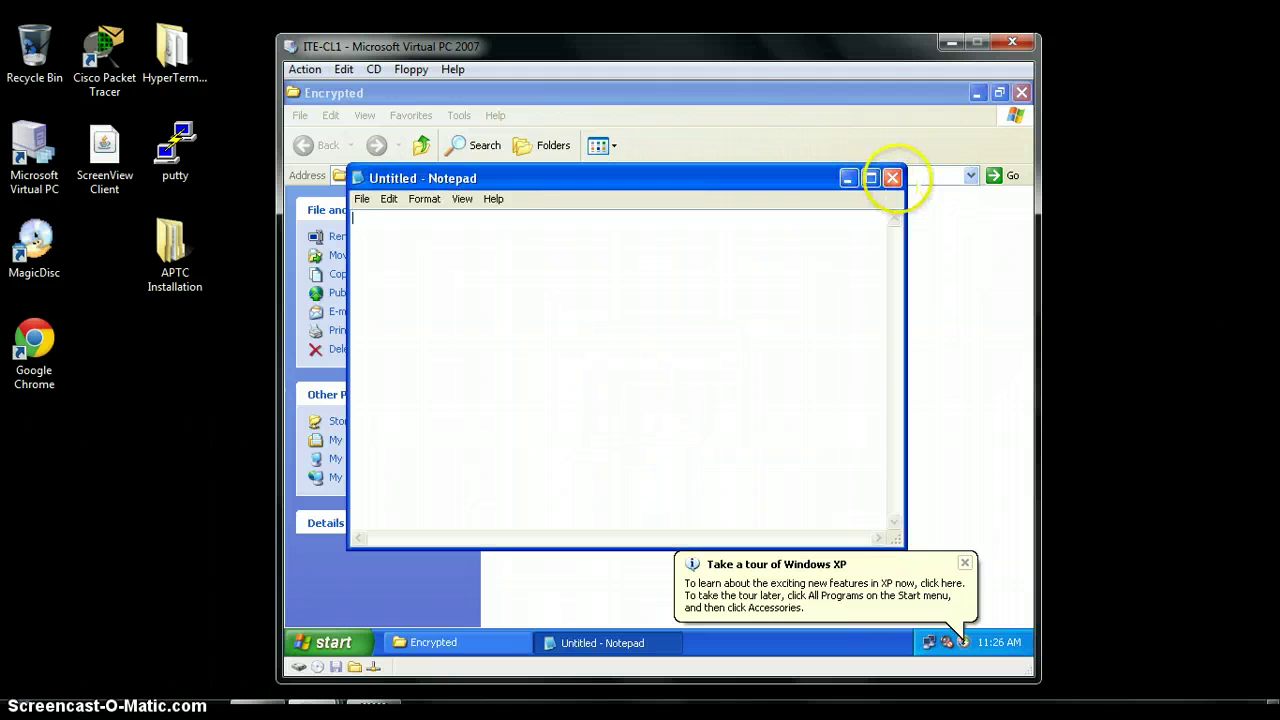
left_click(892, 178)
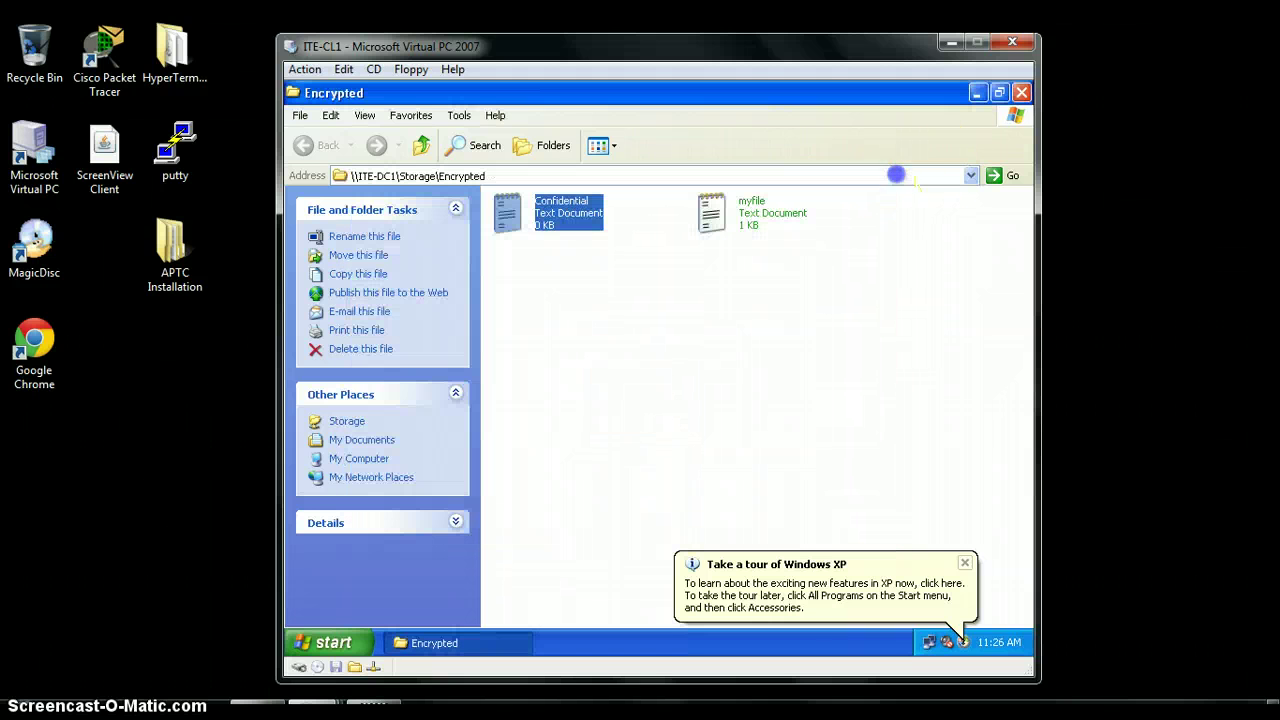
left_click(1021, 93)
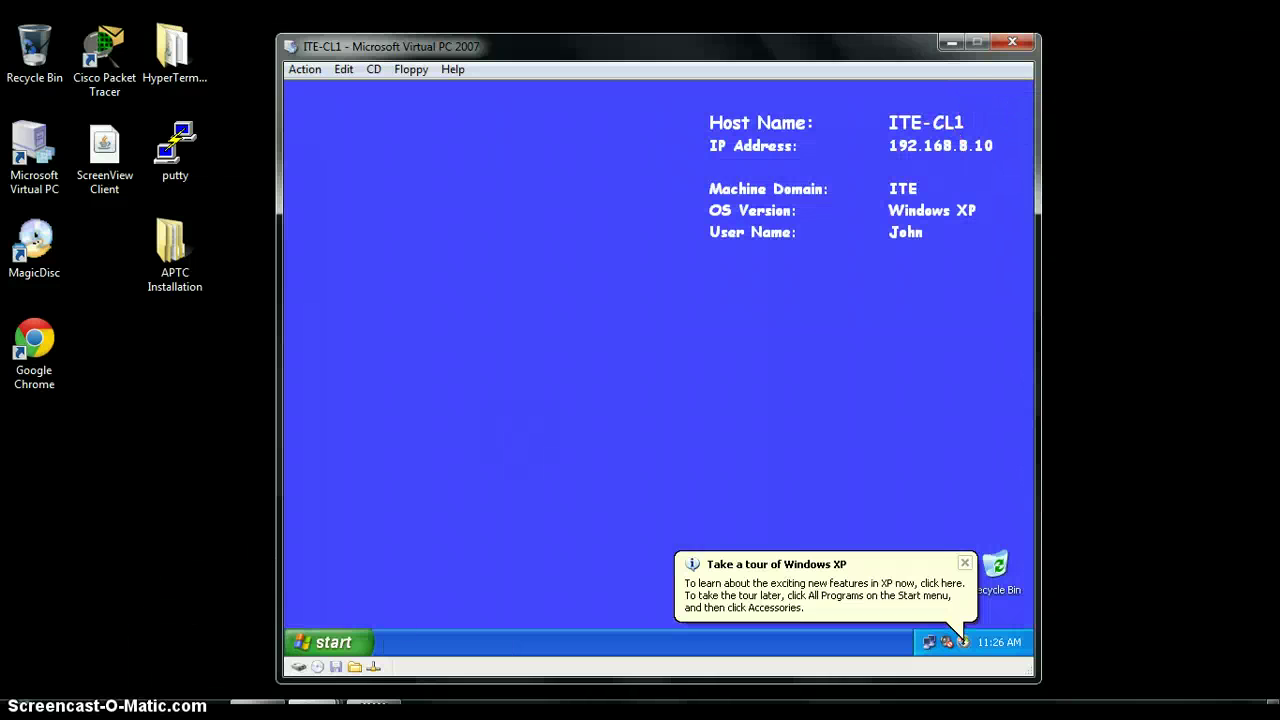
Minimize the client VM and Virtual PC Console, and bring up the ITE-DC1 server window
left_click(950, 41)
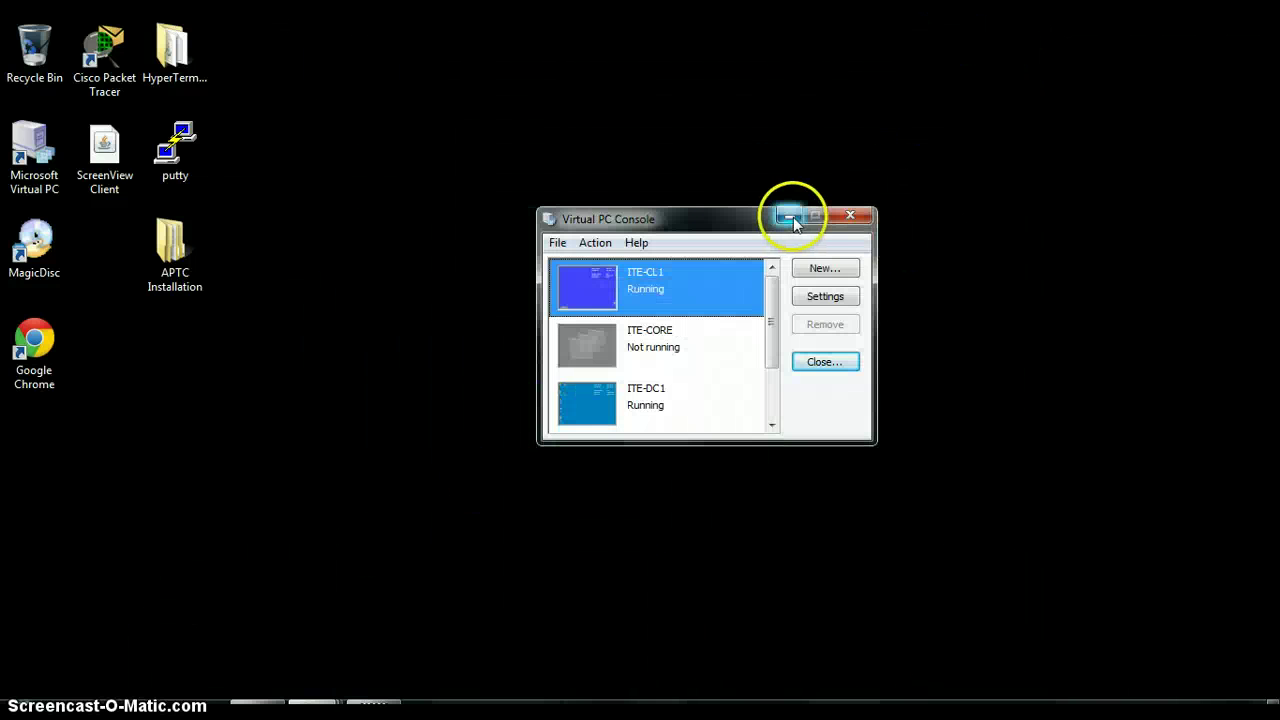
left_click(790, 216)
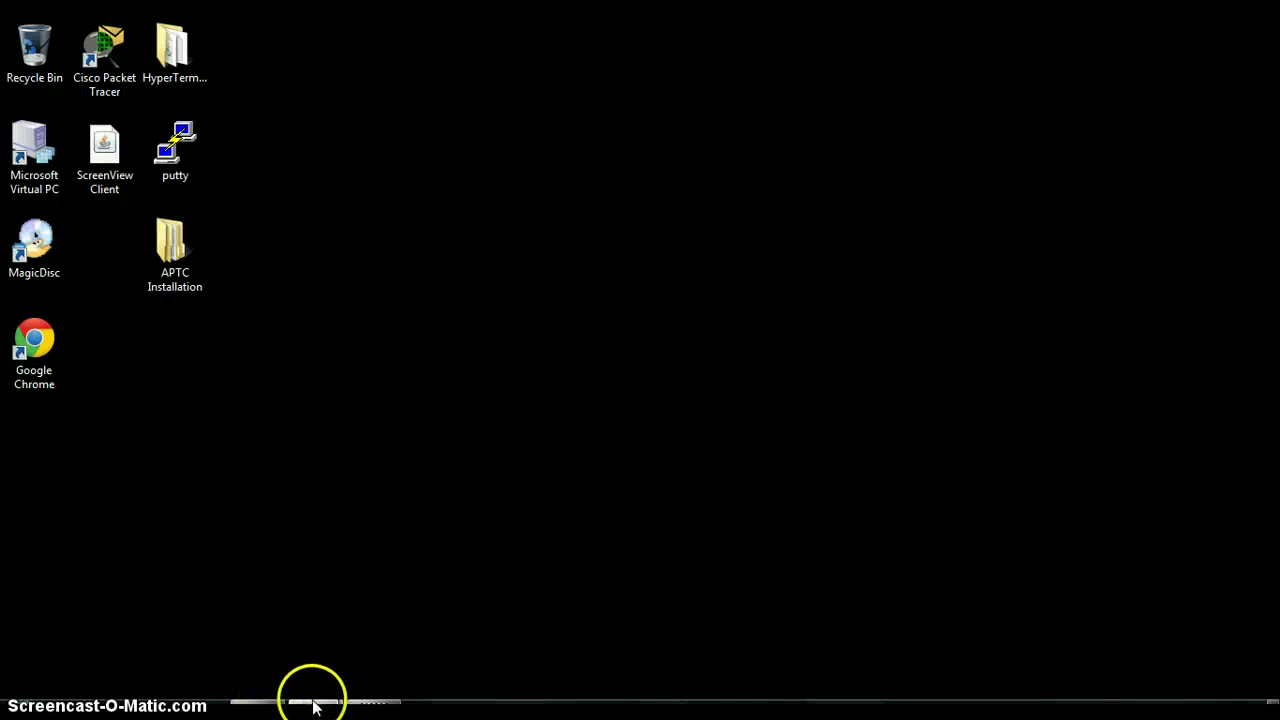
mouse_move(312, 703)
left_click(243, 633)
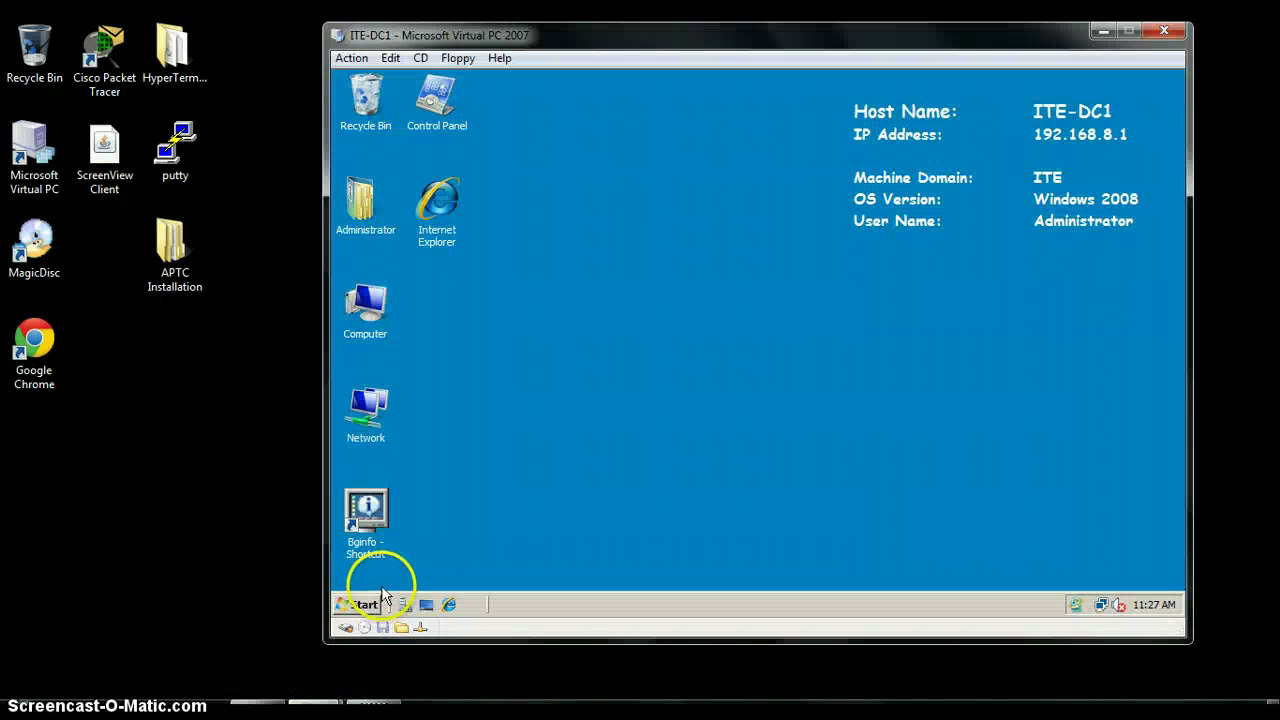
Choose Log off in the server's Shut Down Windows dialog and confirm
left_click(362, 605)
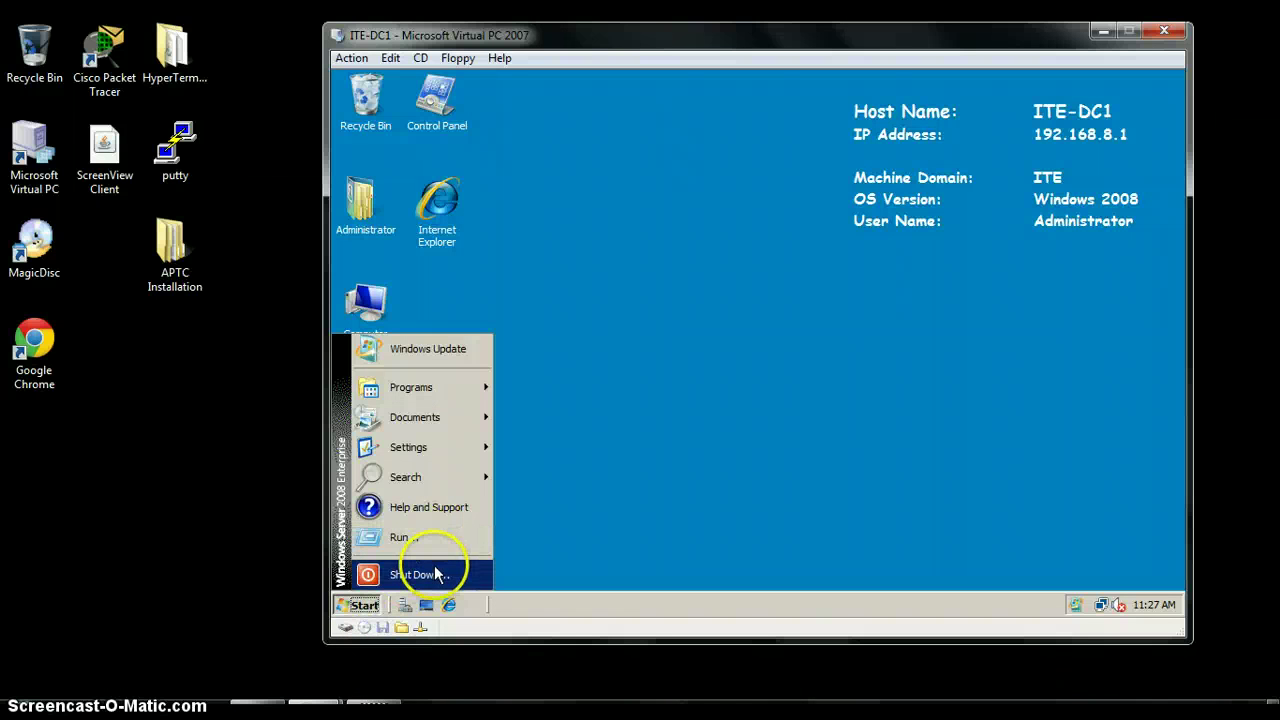
left_click(430, 574)
left_click(872, 233)
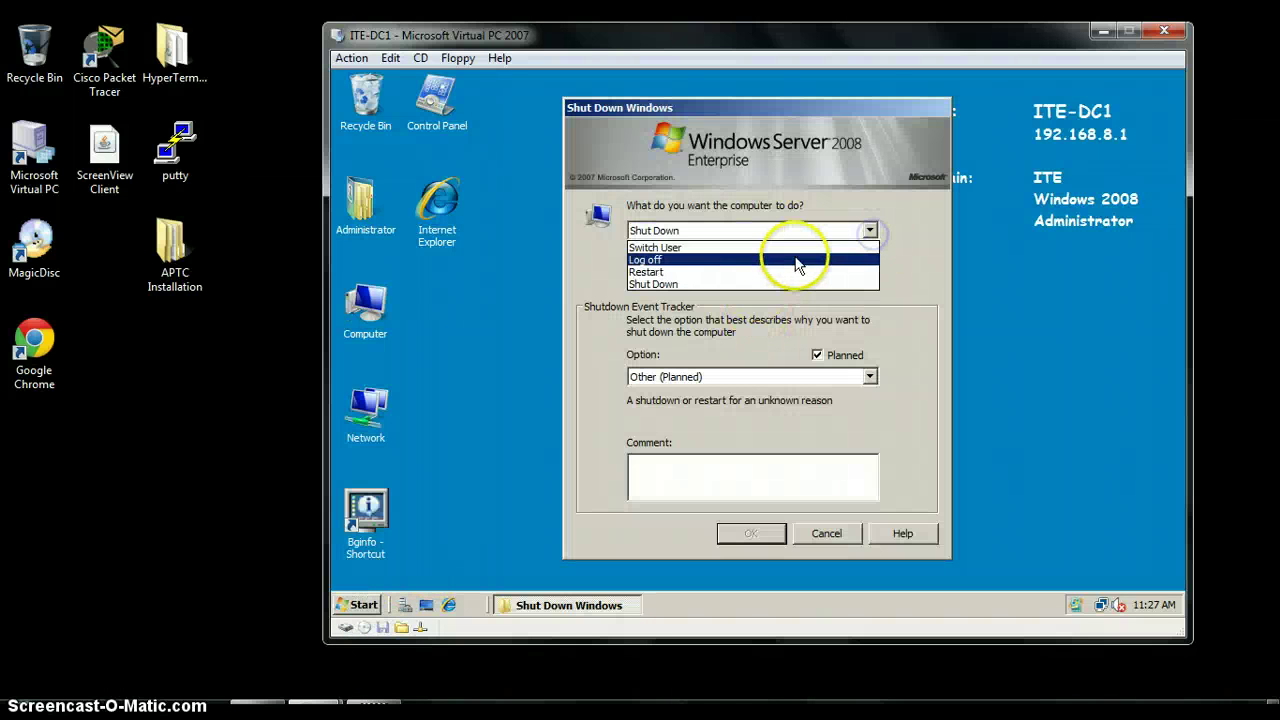
left_click(795, 250)
left_click(751, 532)
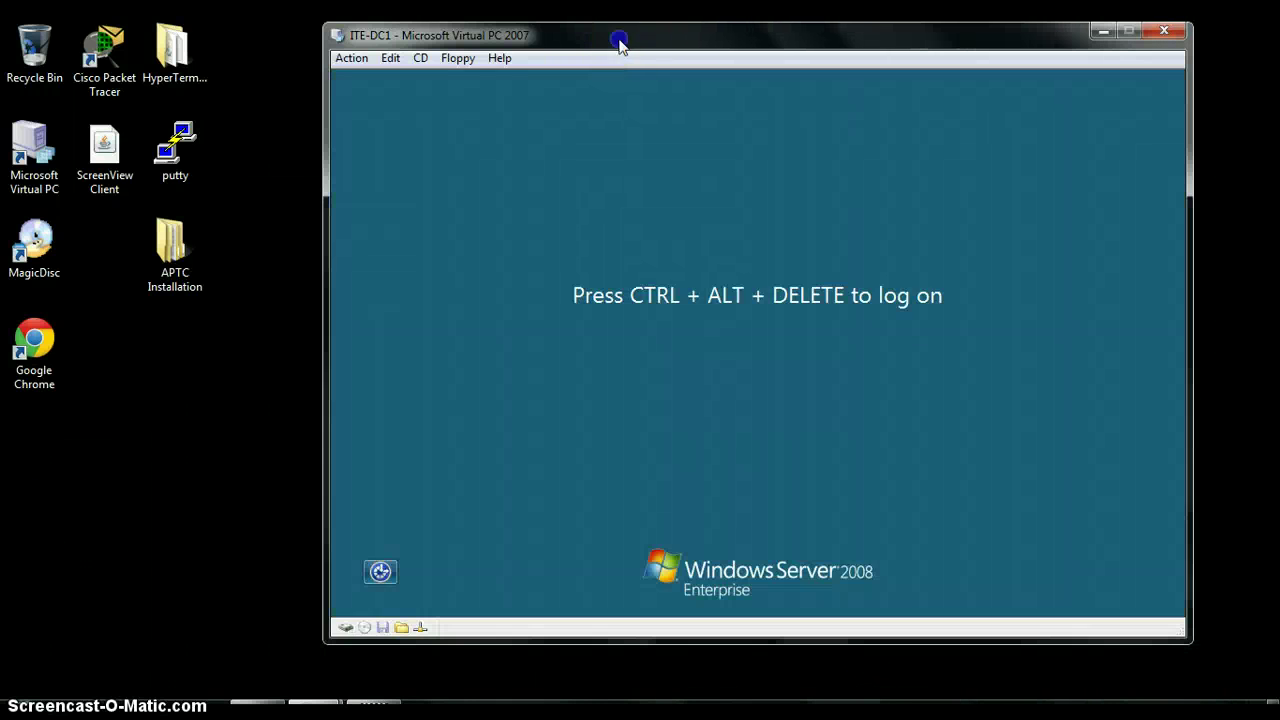
Bring up the ITE-DC1 logon screen and choose to sign in as Other User
left_click_drag(617, 40, 583, 47)
left_click(618, 233)
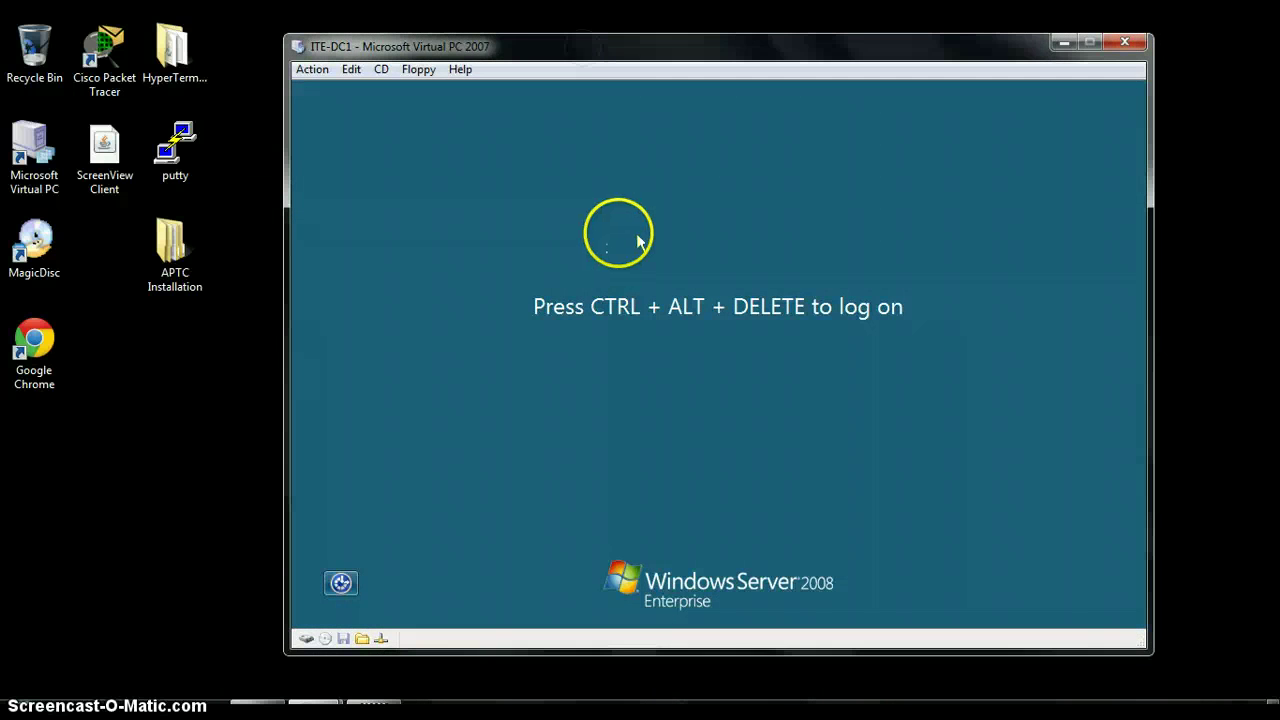
key("ctrl+alt+Delete")
left_click(750, 527)
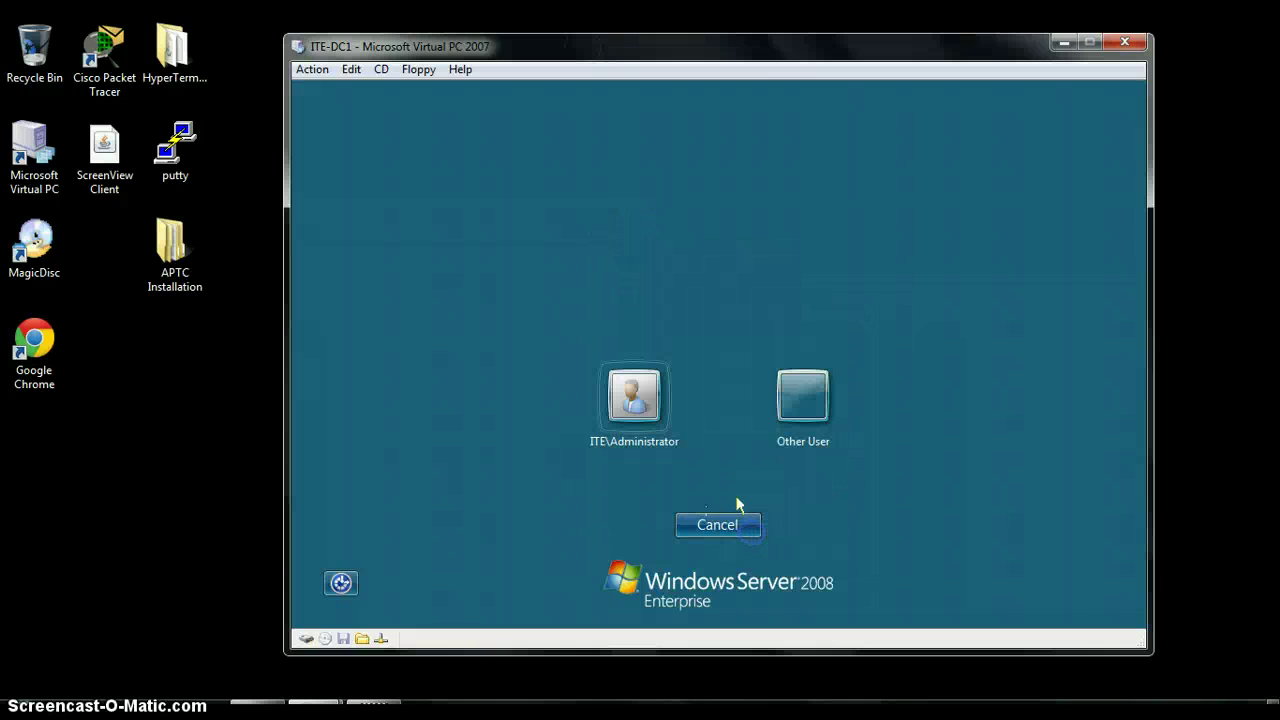
left_click(806, 400)
Sign in as the regular ITE domain user with that account's password
left_click(791, 390)
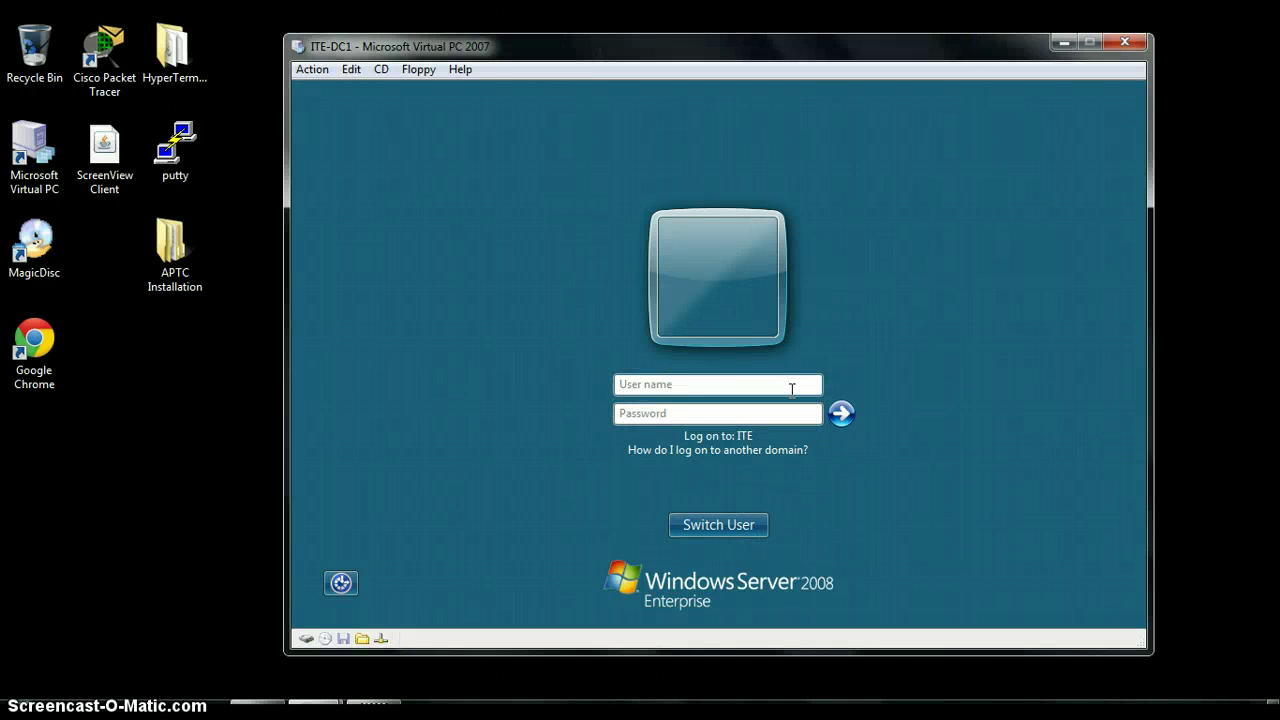
type("John")
key("BackSpace")
key("BackSpace")
key("BackSpace")
key("BackSpace")
type("ItTE\\jJohn")
key("Tab")
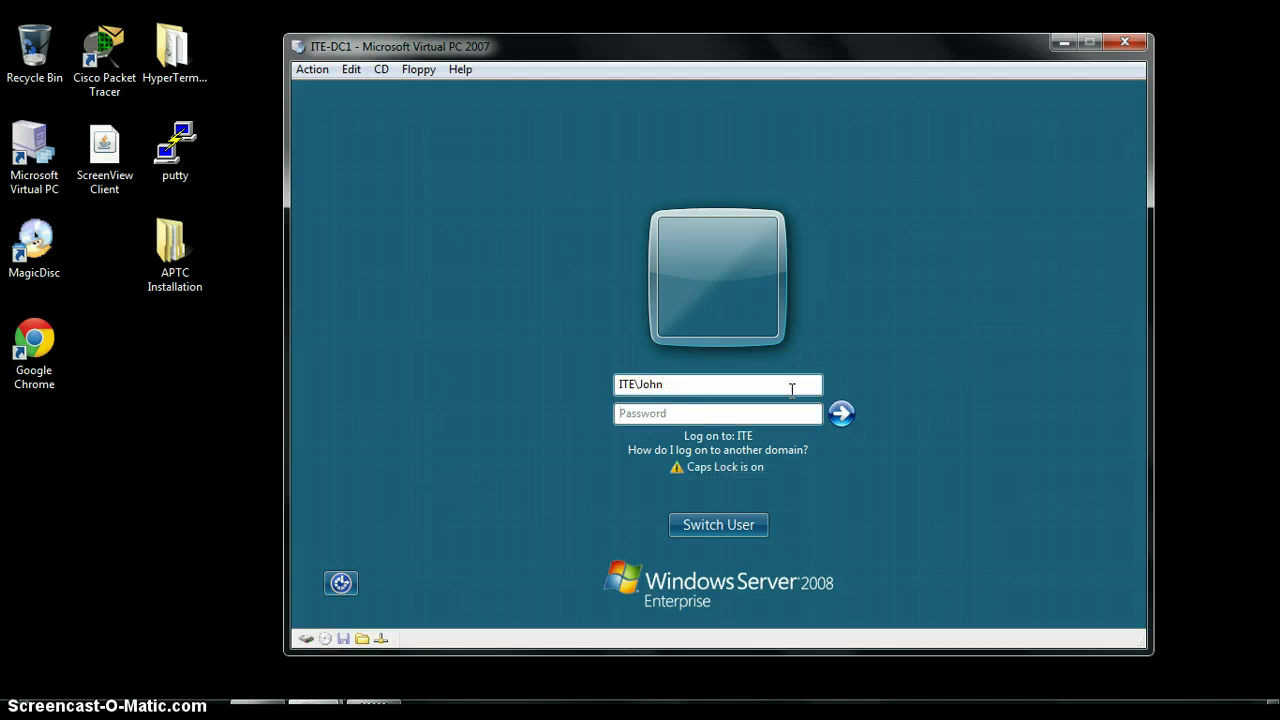
type("••••••••")
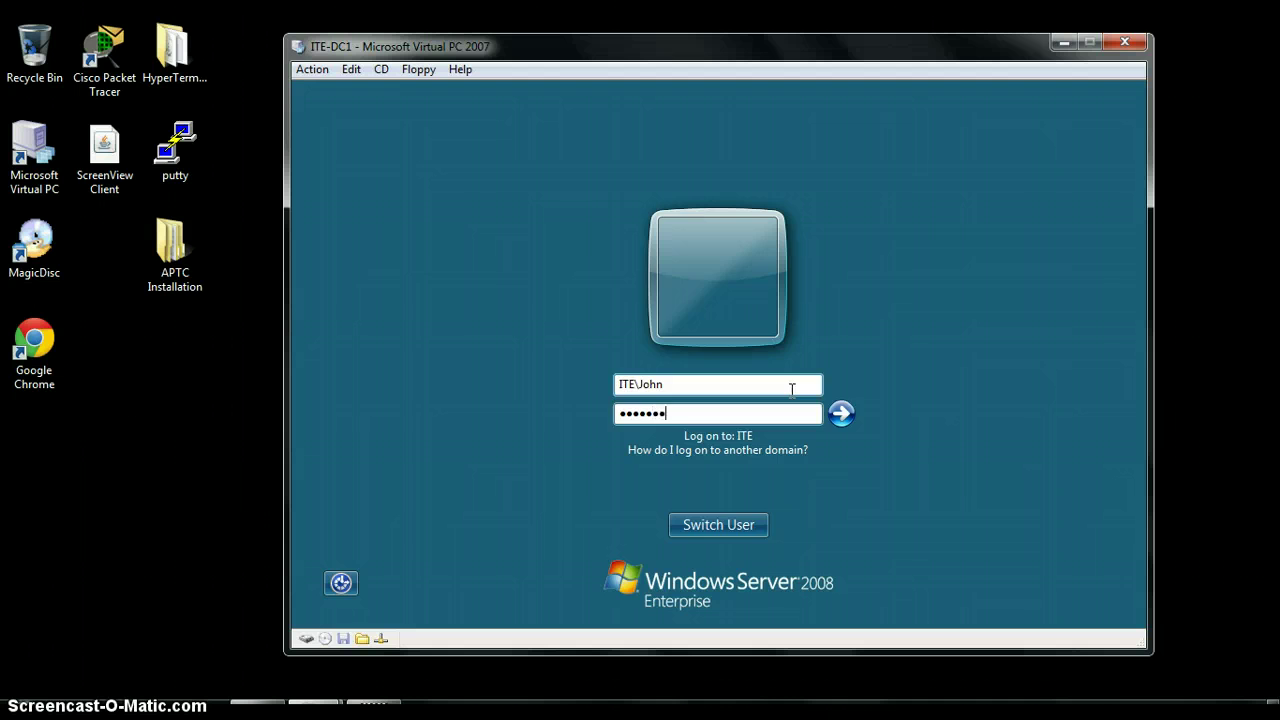
key("Return")
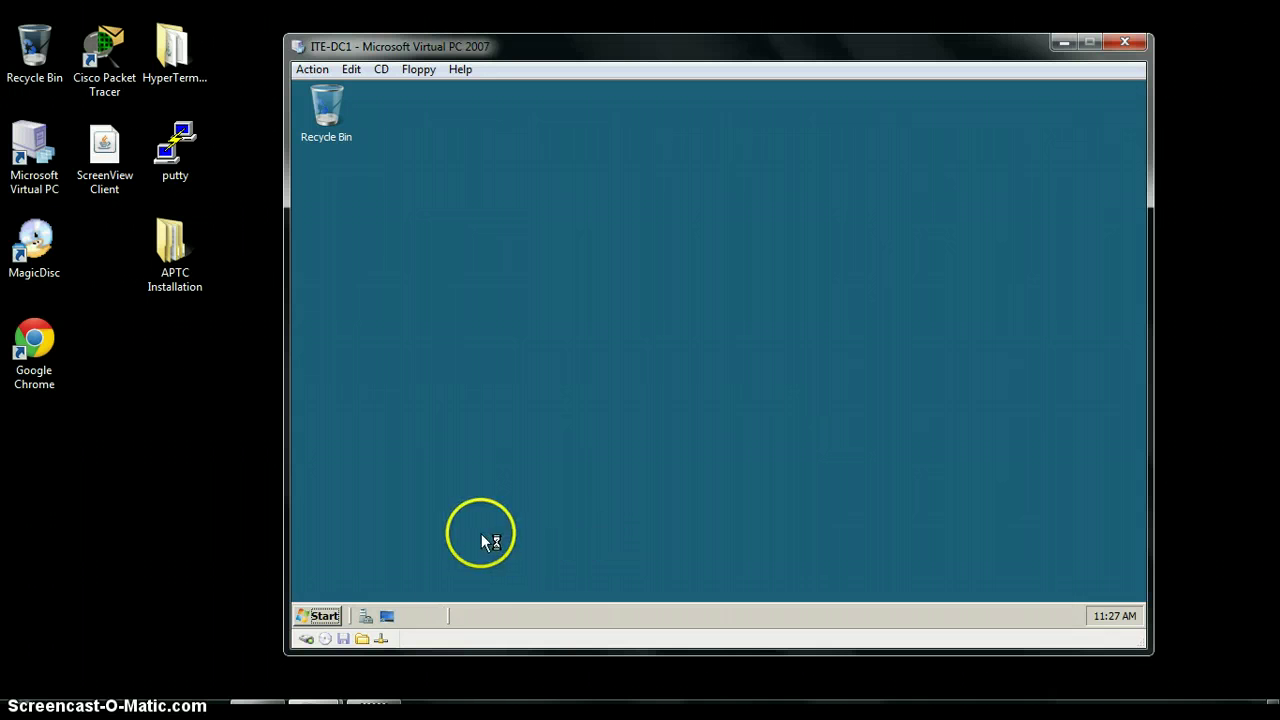
left_click(324, 615)
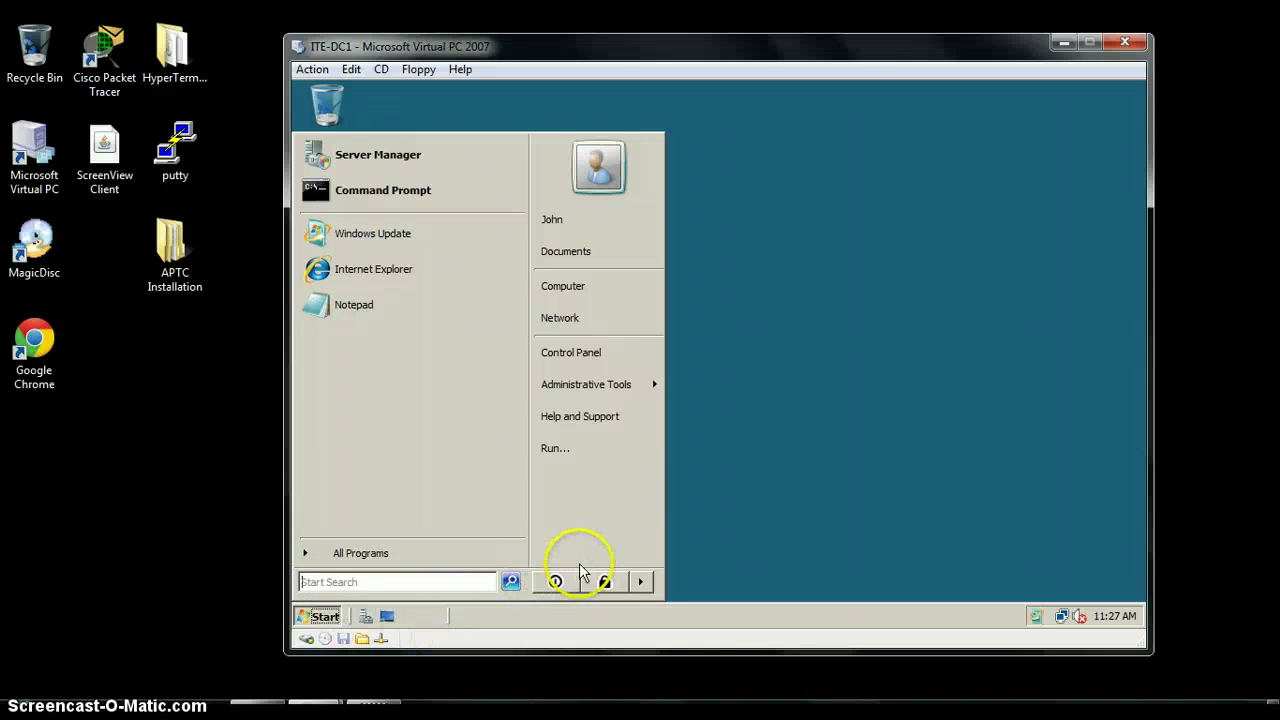
Launch cmd from Run and type the cipher command at the prompt
left_click(612, 450)
type("cmd")
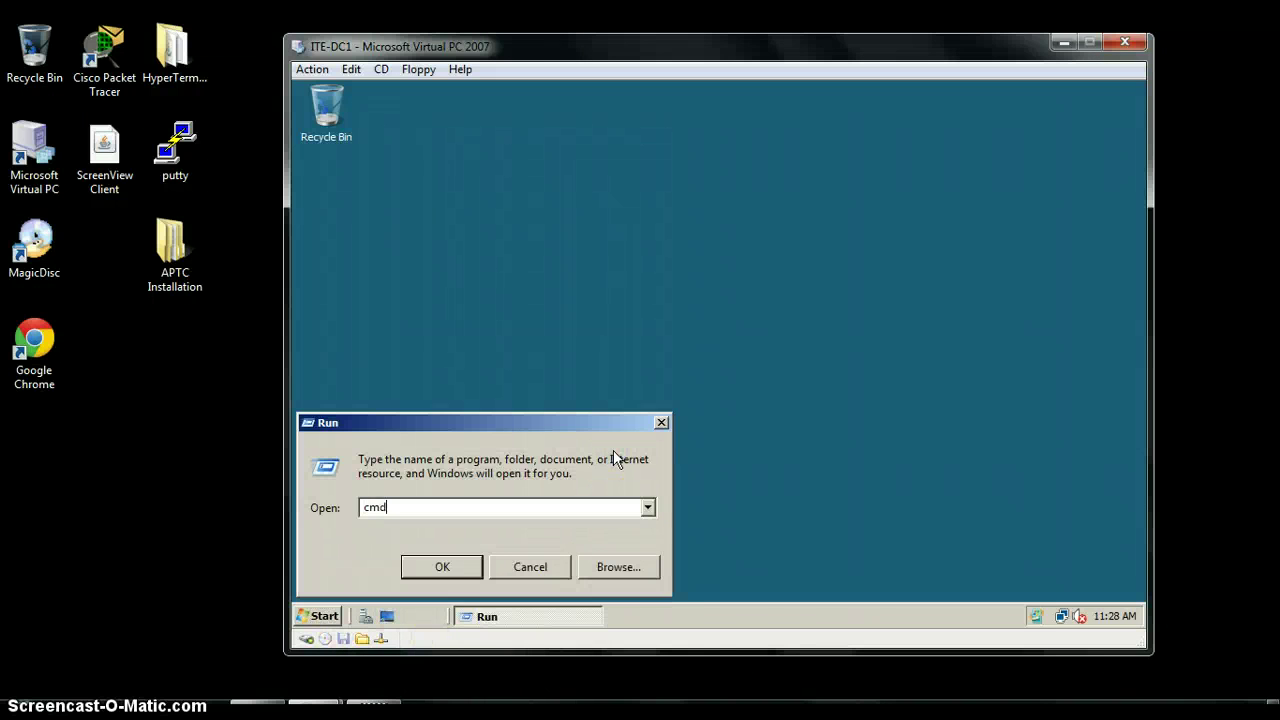
key("Return")
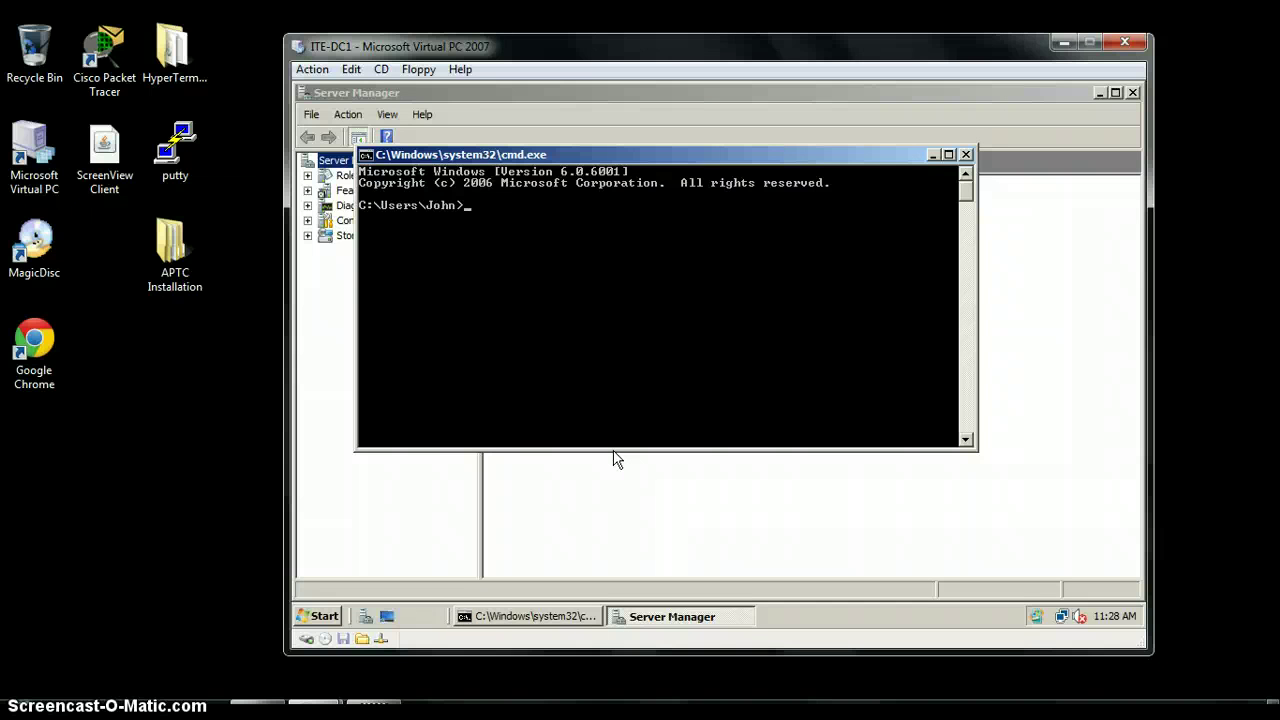
type("cipher")
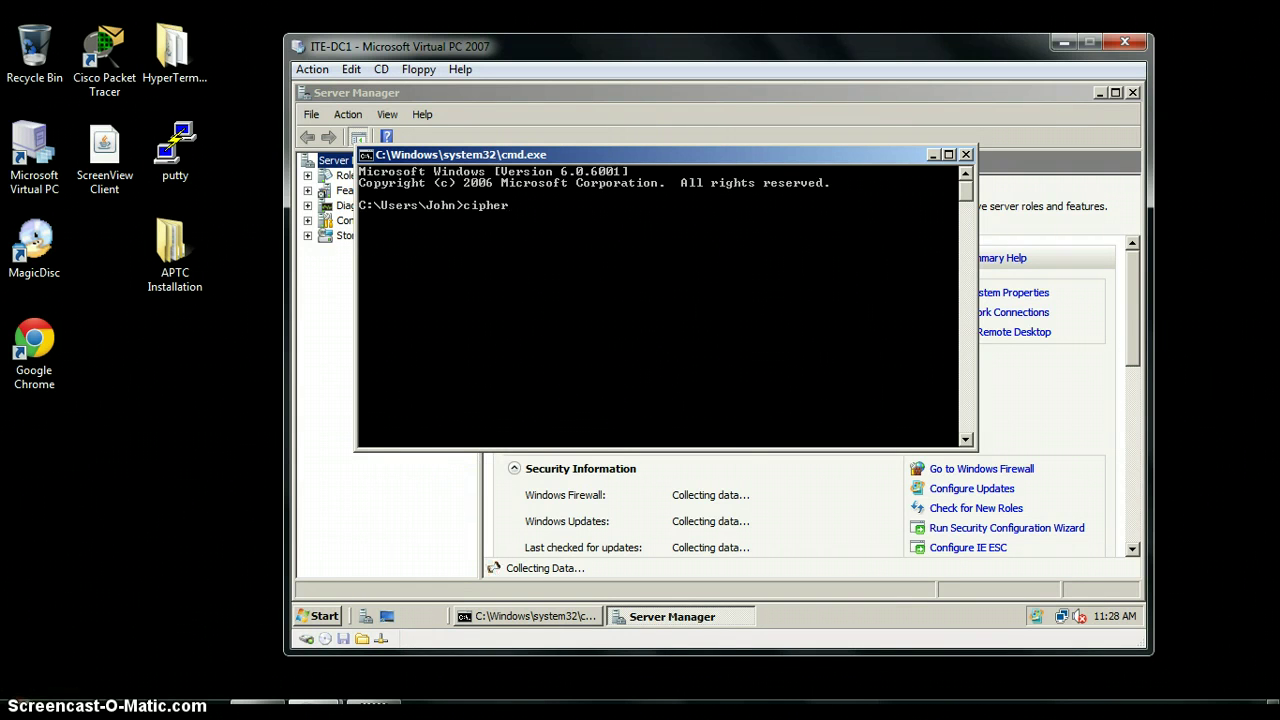
Run cipher /r:\\ITE-DC1\Storage\EFSRecovery, set and confirm the PFX password, then close the prompt
left_click(24, 712)
left_click(24, 712)
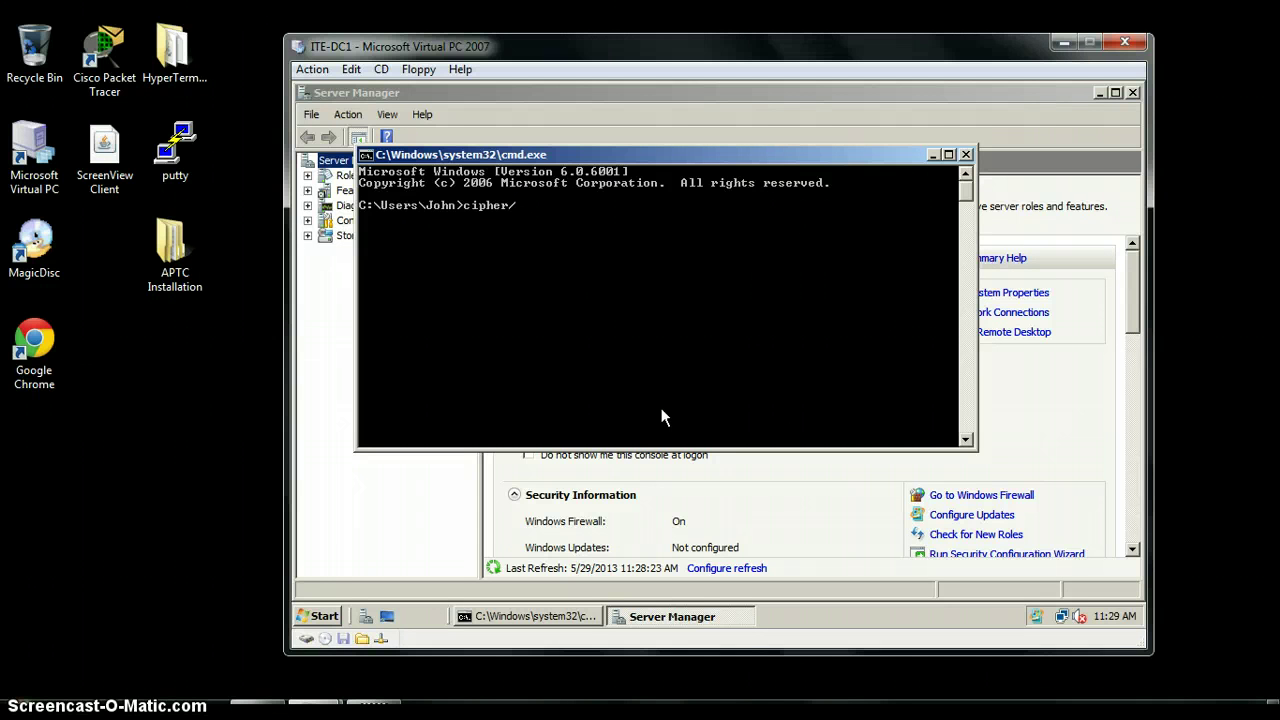
type("r:")
key("BackSpace")
key("BackSpace")
key("BackSpace")
type("/")
type("?")
type("/")
type("r:")
type(":")
type("\\\\ITE")
type("-DC1")
type("\\S")
type("torage")
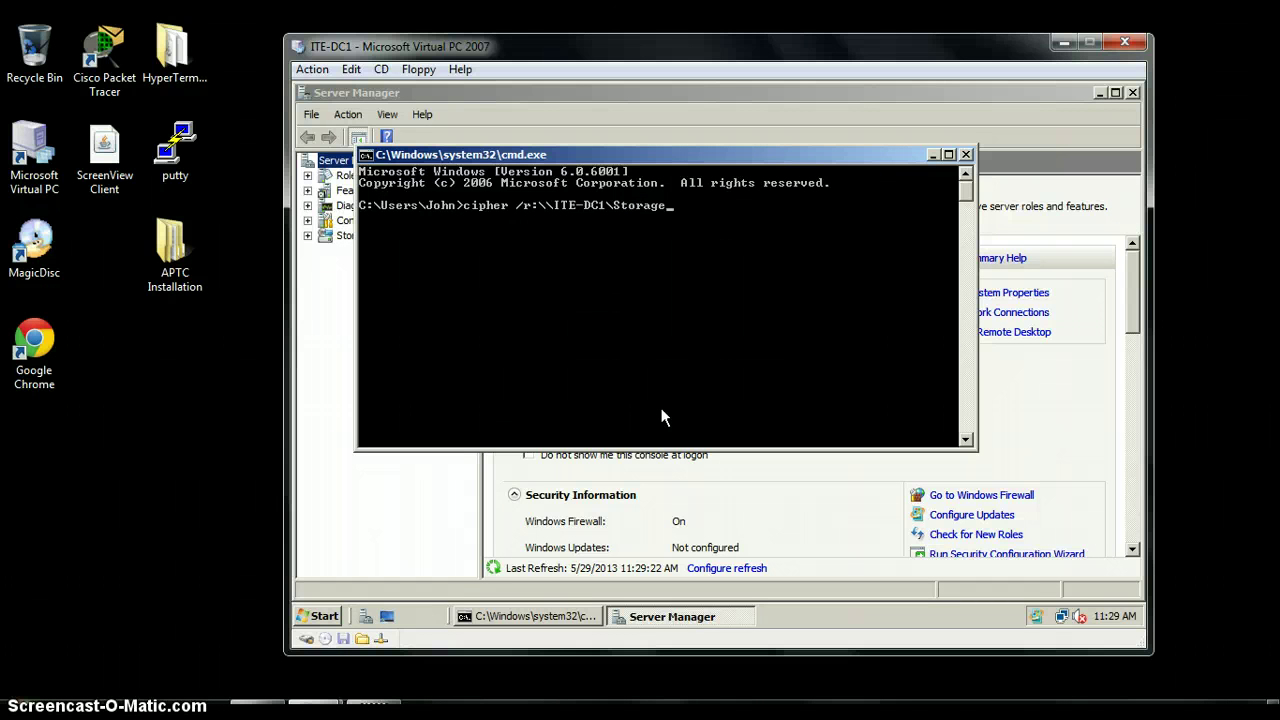
type("\\EFSReco")
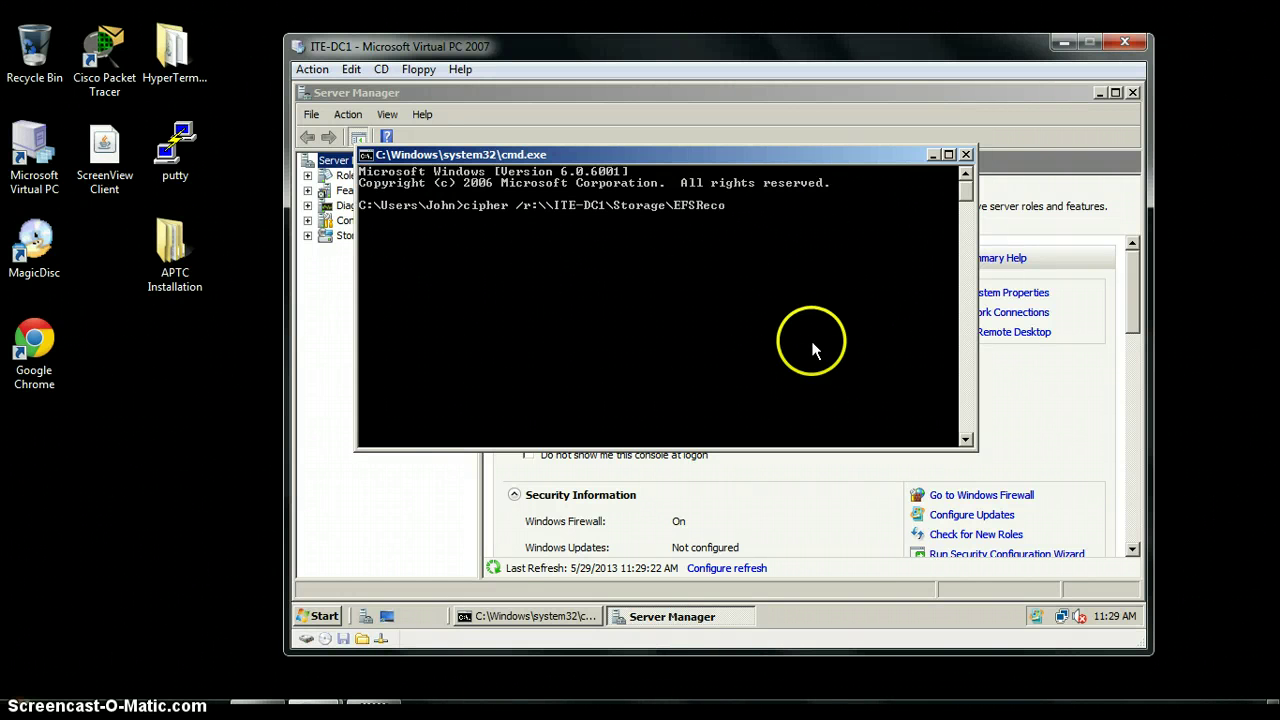
type("very")
key("Return")
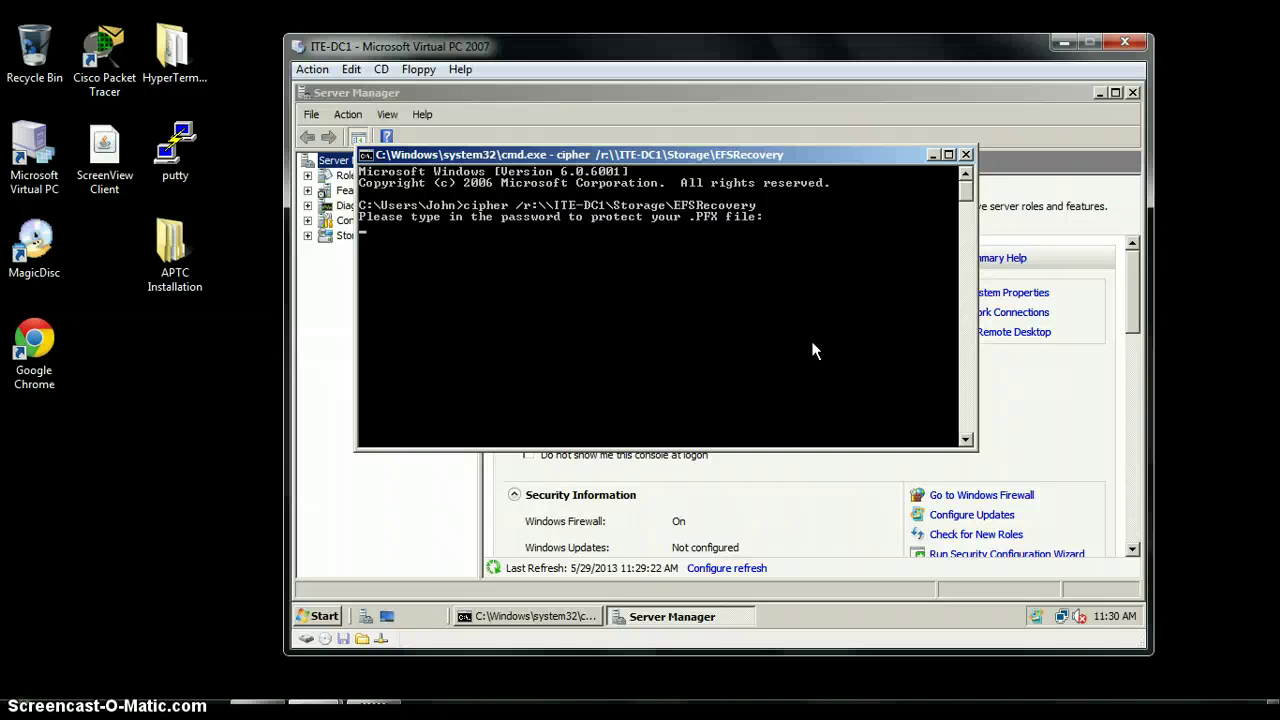
key("Return")
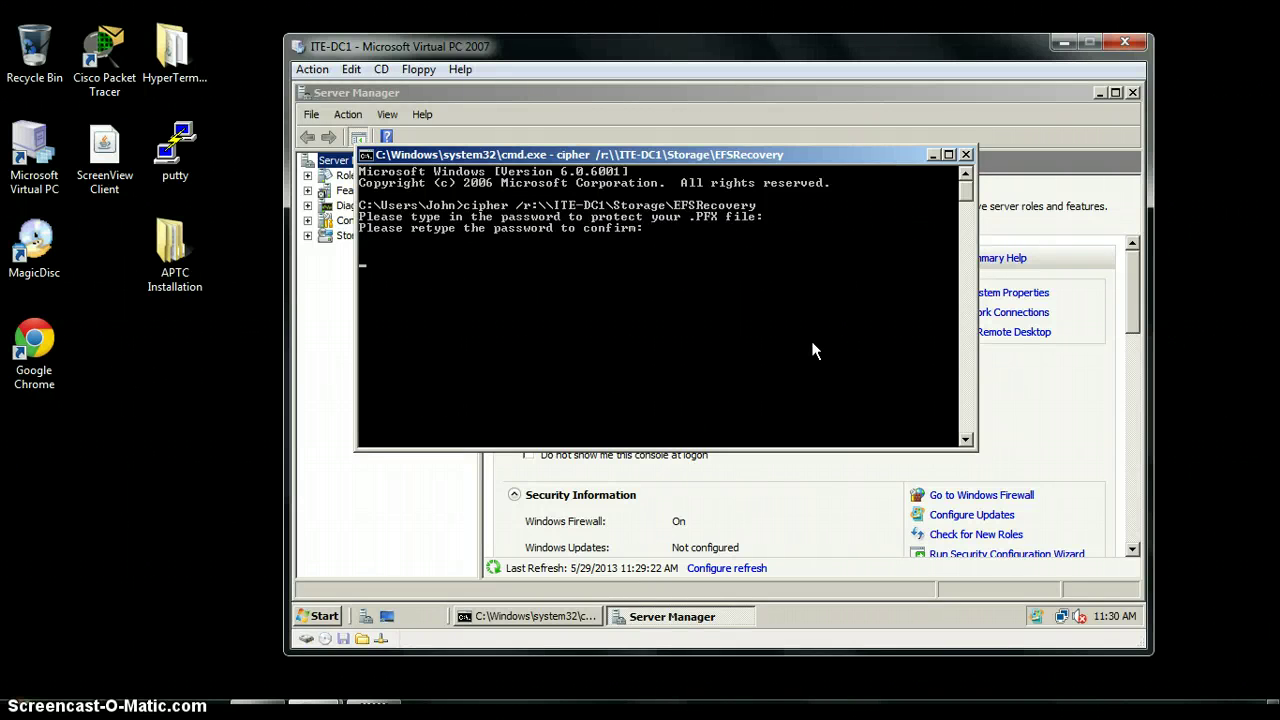
key("Return")
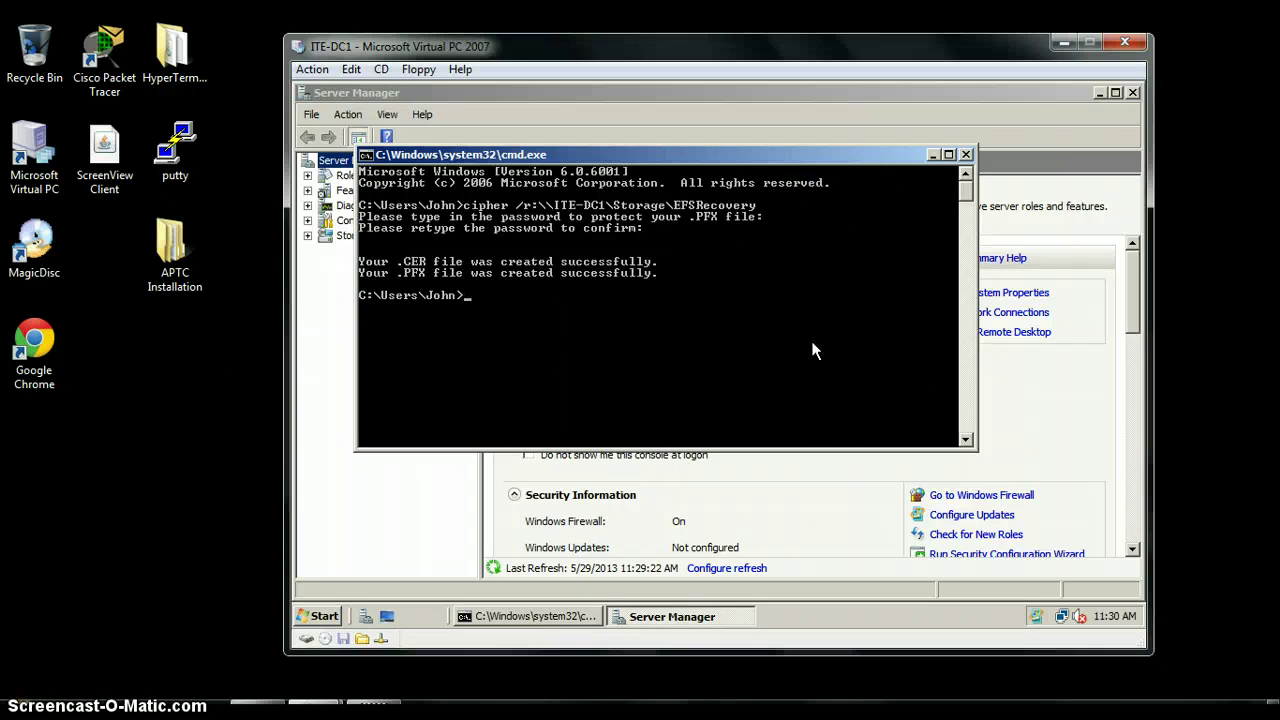
left_click(966, 155)
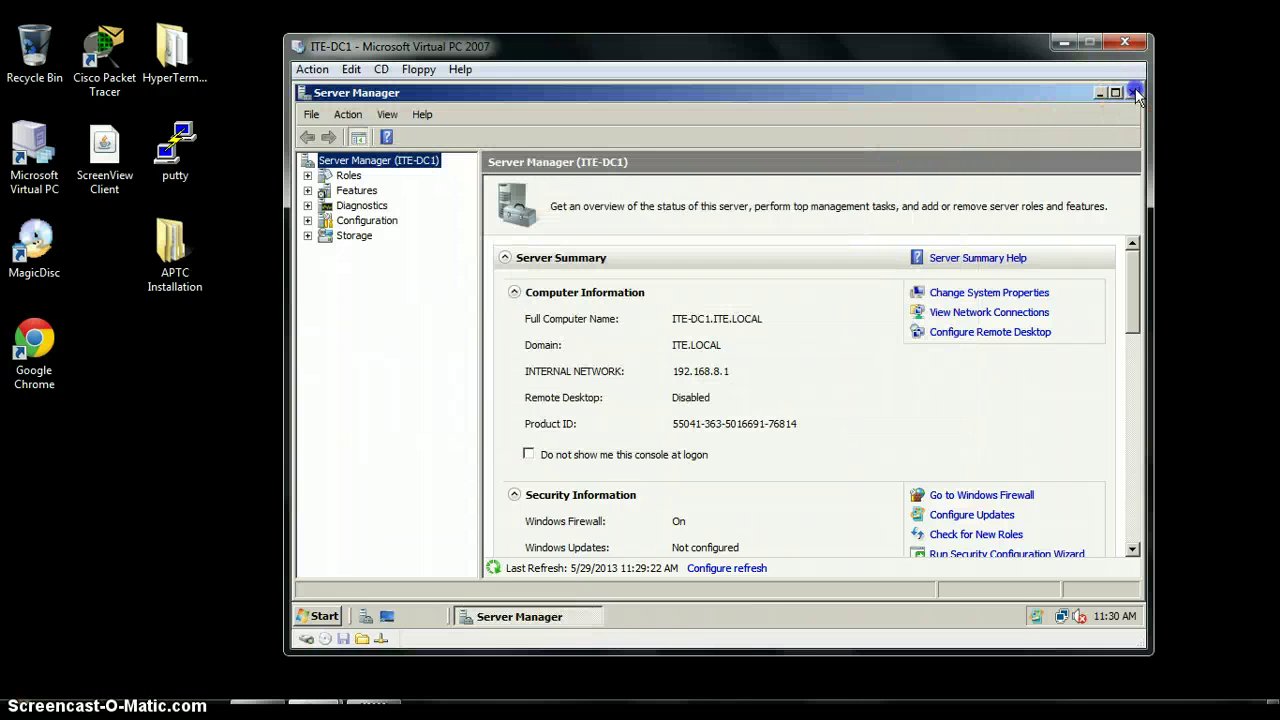
Close Server Manager and log off the current user from the Start menu
left_click(1136, 93)
left_click(320, 616)
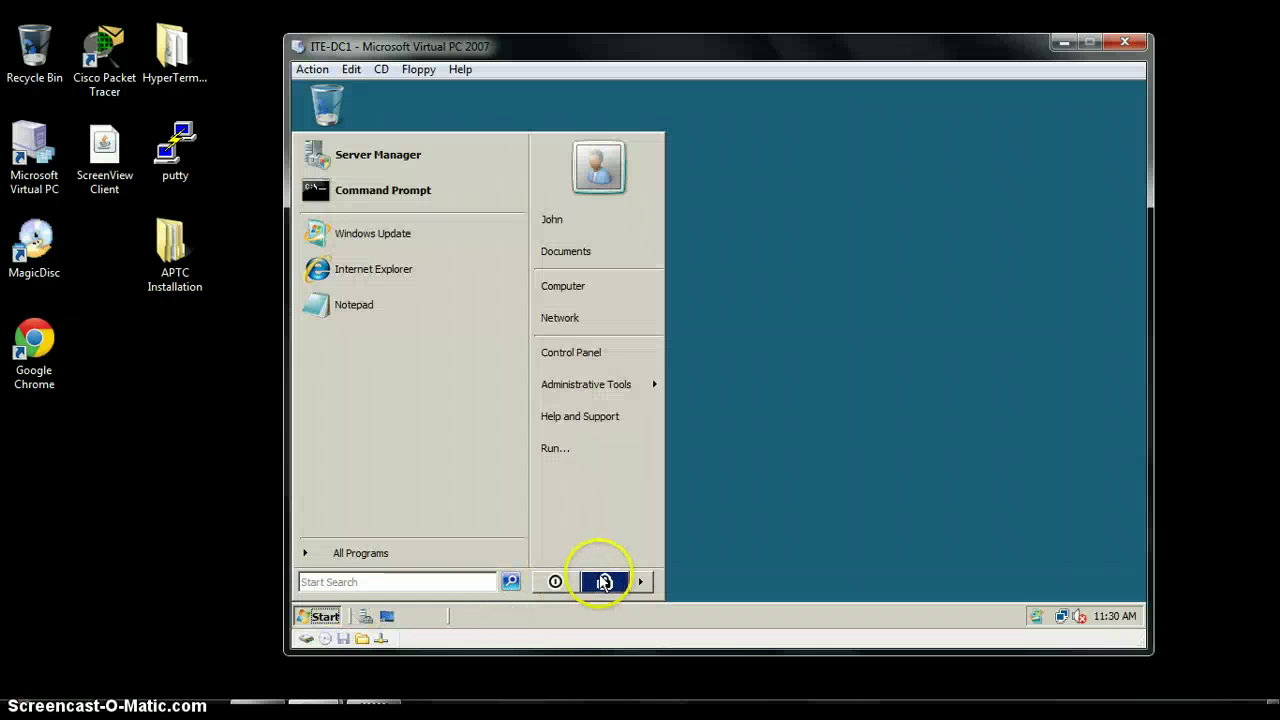
left_click(643, 582)
left_click(694, 515)
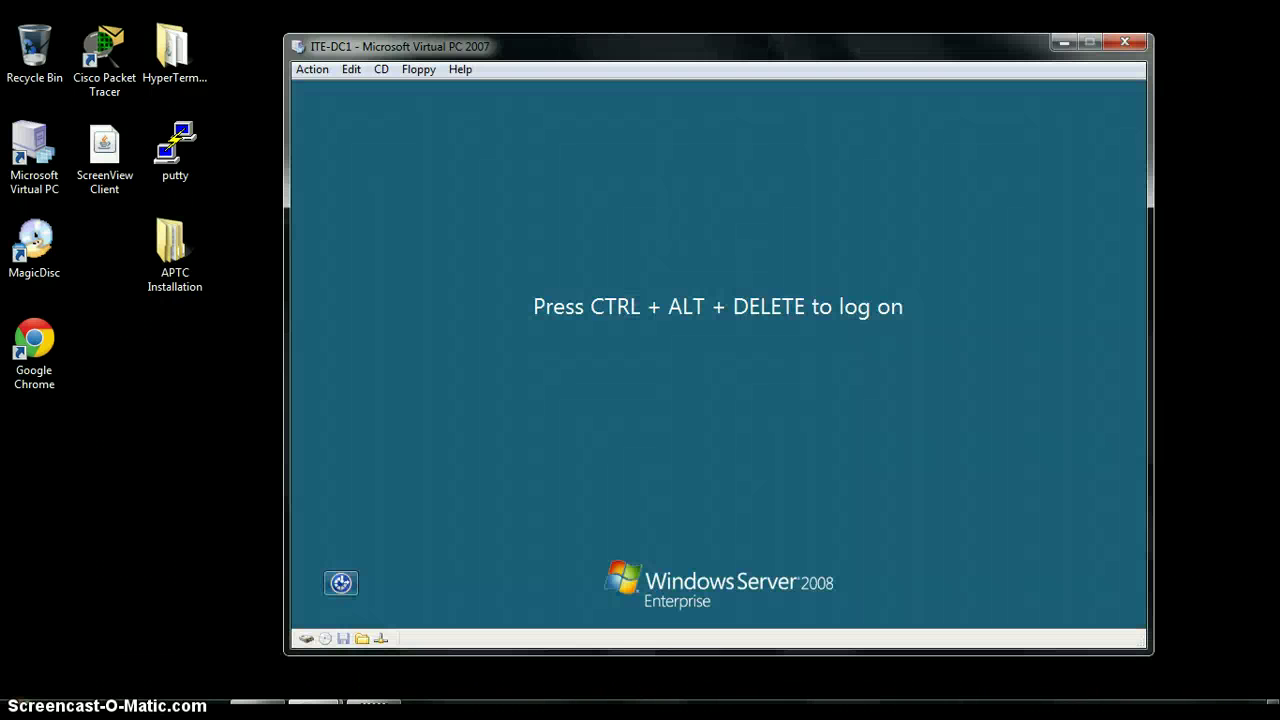
Log on through Other User as Administrator with the account password
left_click(674, 318)
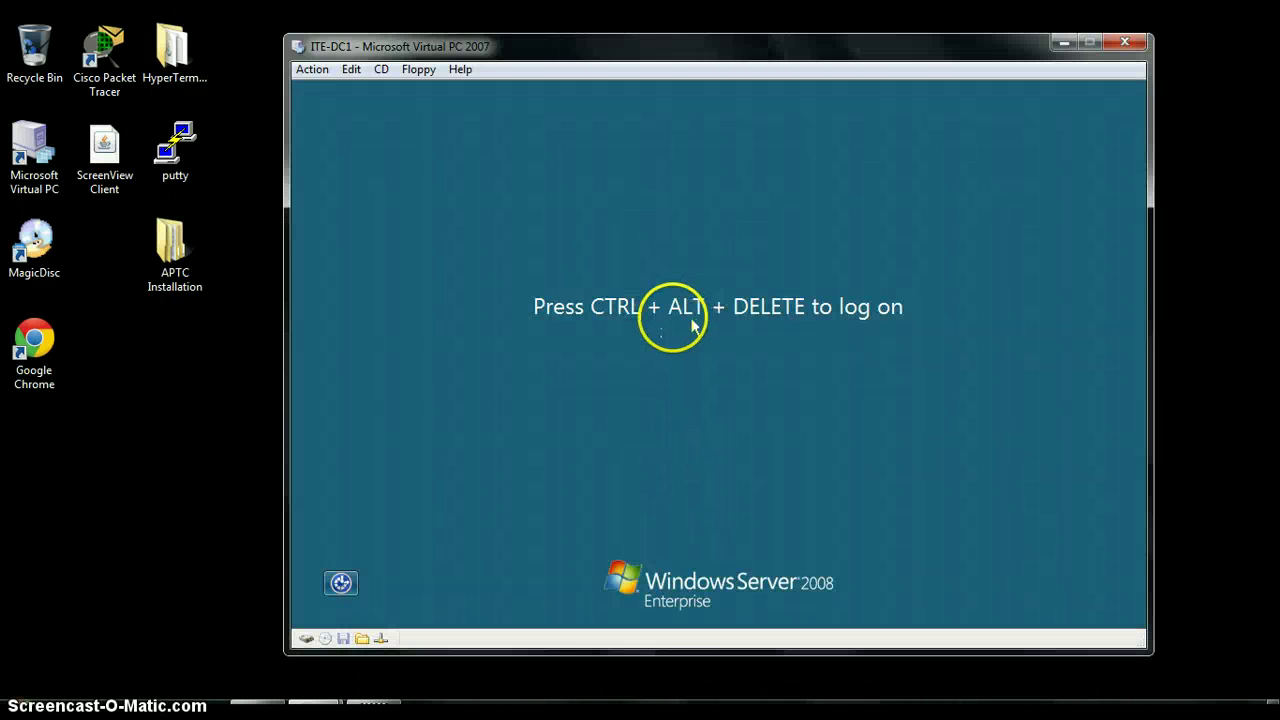
key("alt+Delete")
left_click(730, 522)
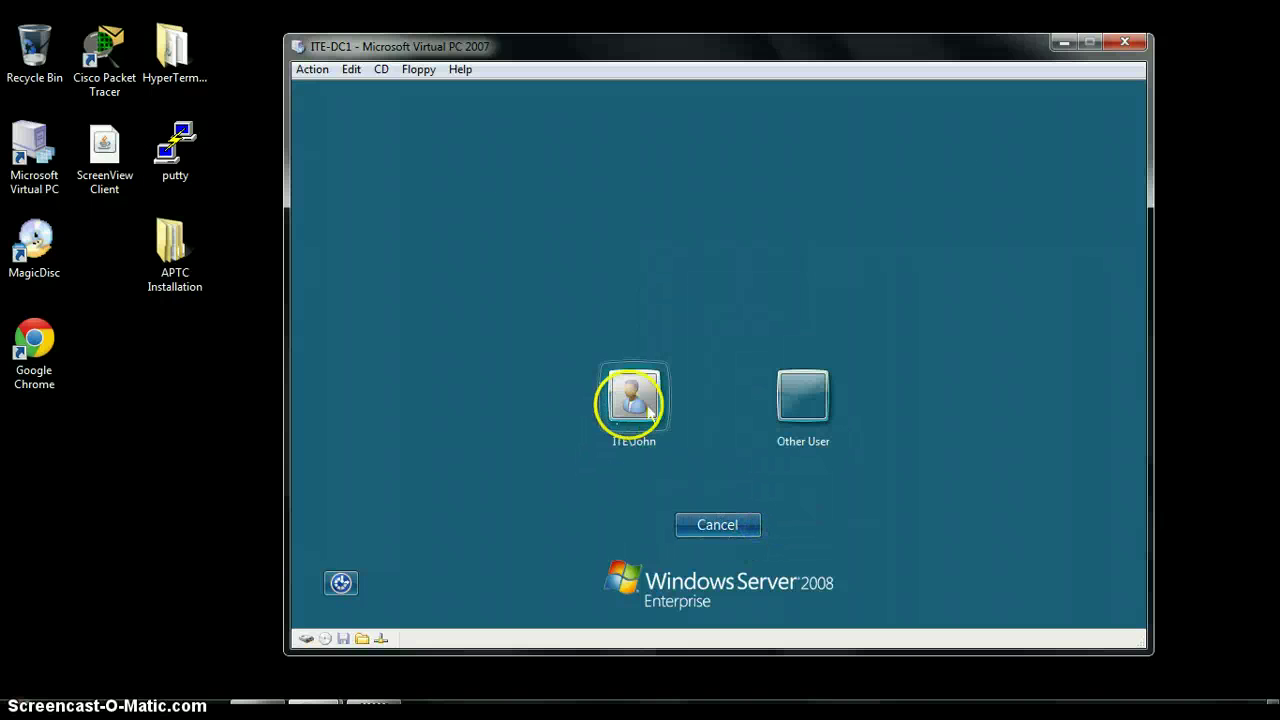
left_click(648, 408)
left_click(733, 524)
left_click(800, 440)
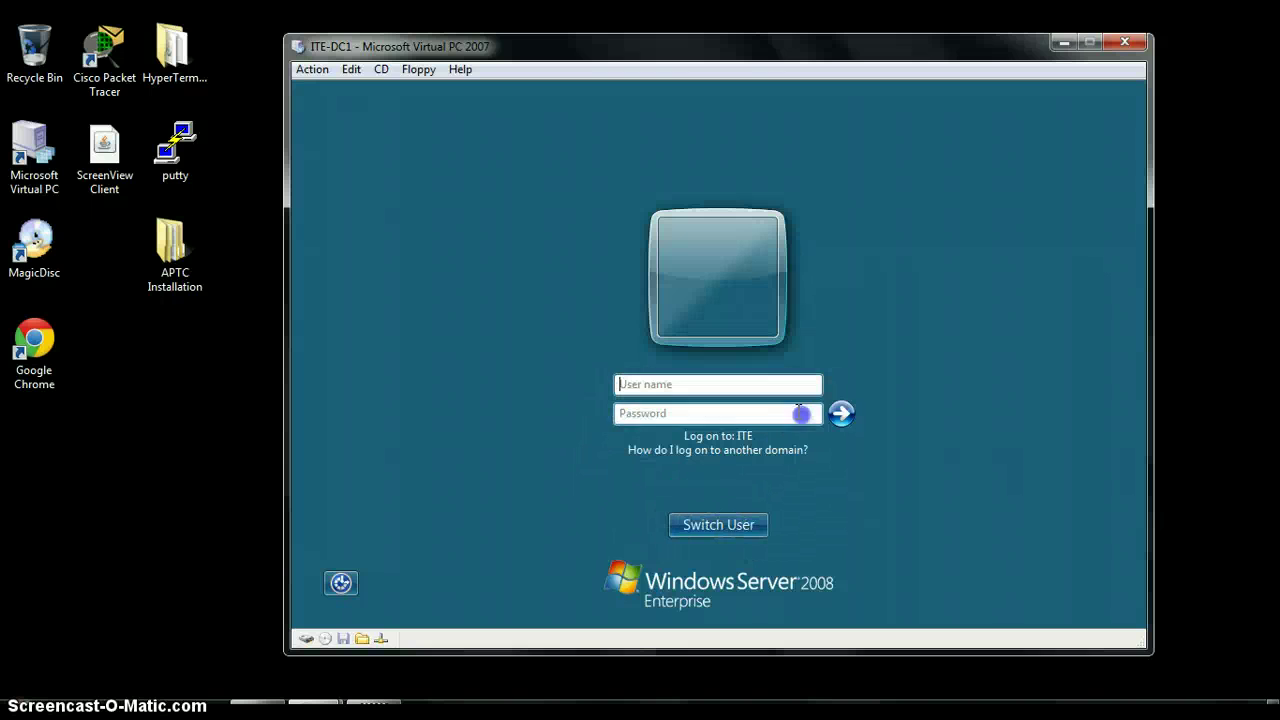
left_click(633, 386)
type("Admi")
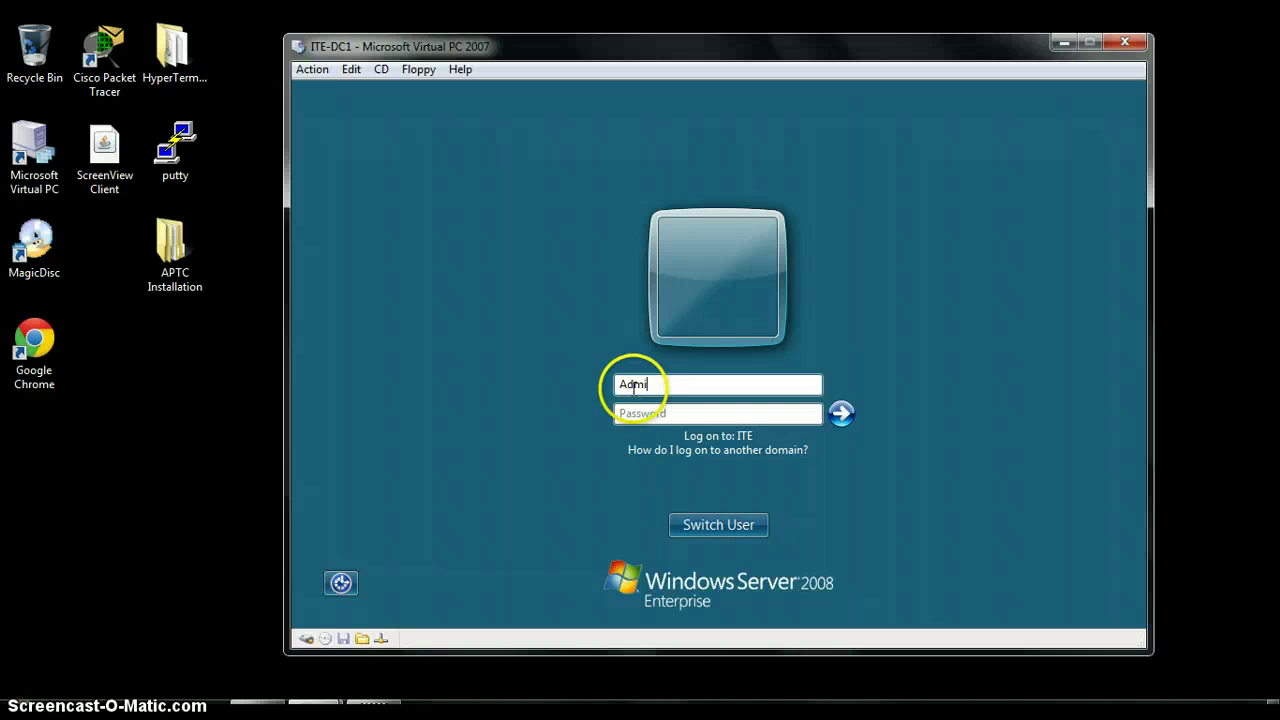
type("nistrator")
key("Tab")
key("Caps_Lock")
type("P@ssw0r")
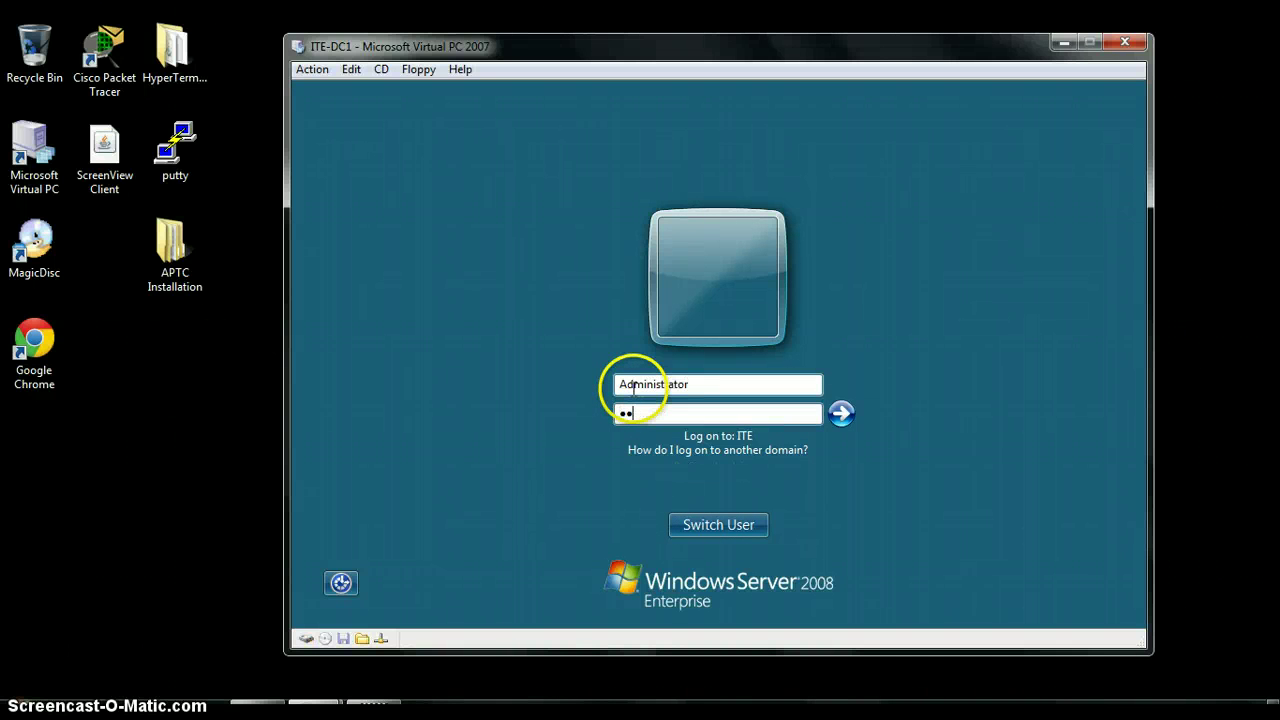
type("d")
key("Return")
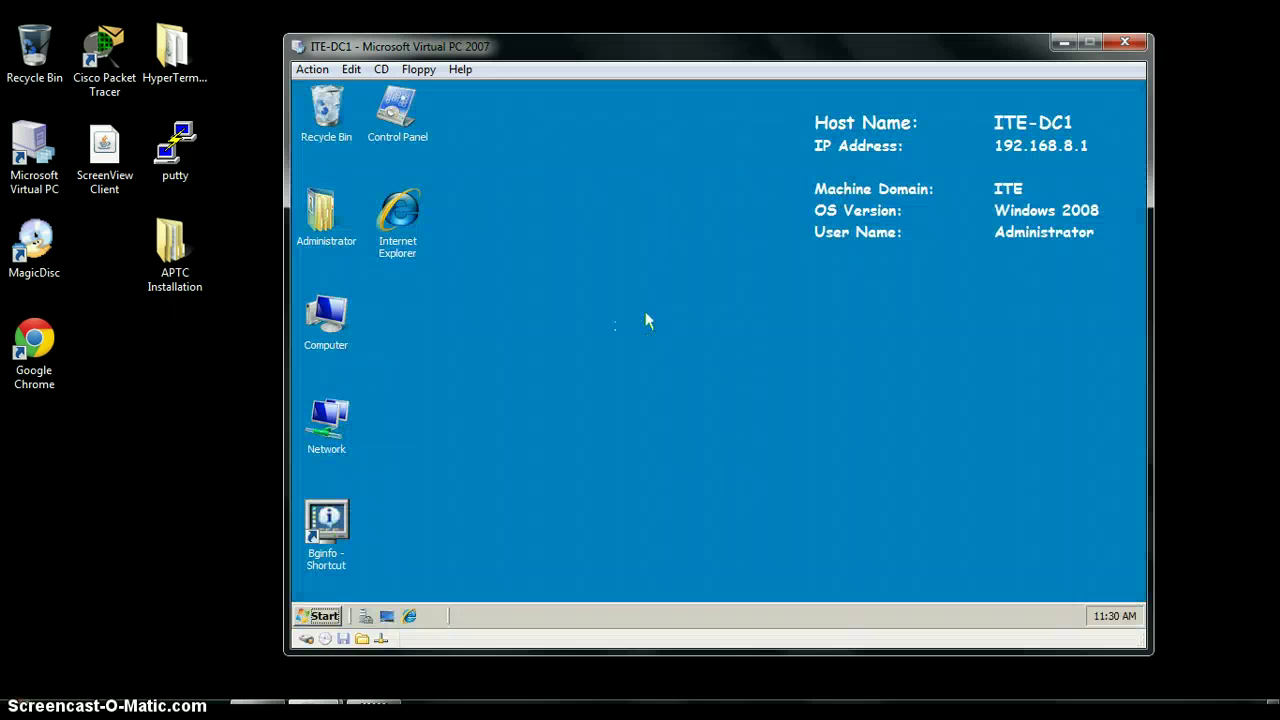
left_click(318, 615)
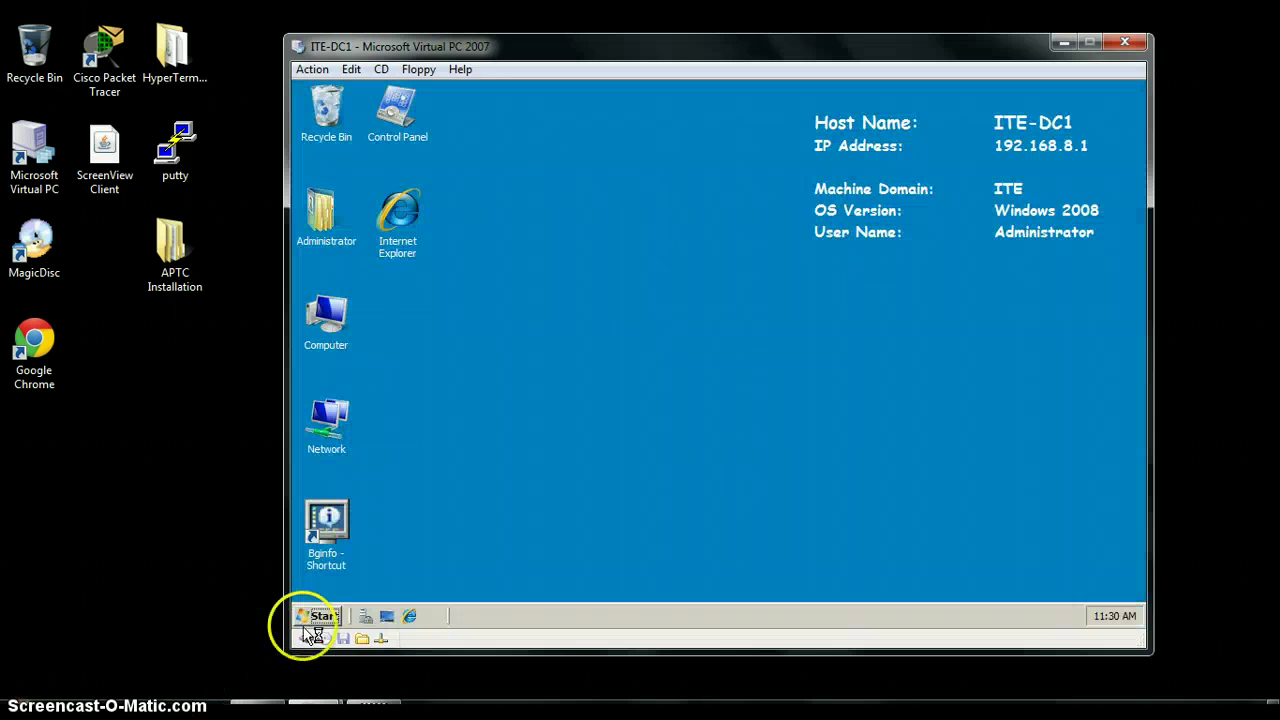
Launch Group Policy Management from Programs > Administrative Tools
left_click(353, 608)
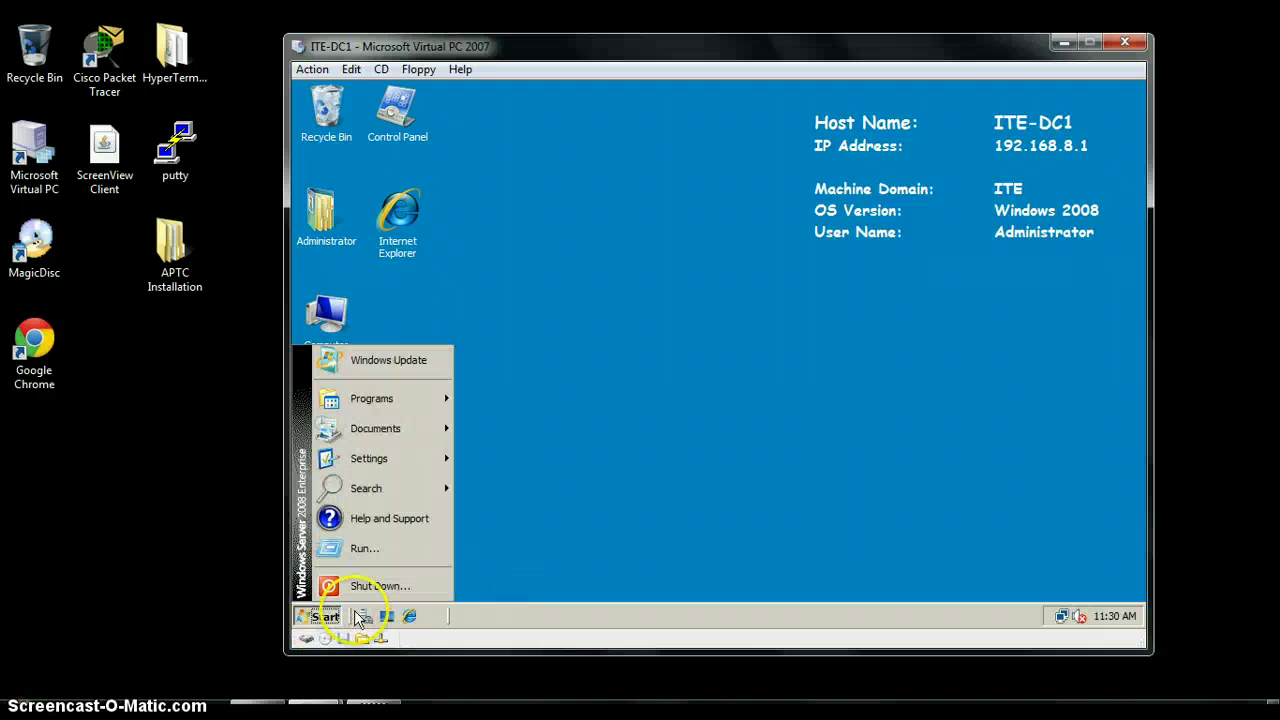
mouse_move(395, 404)
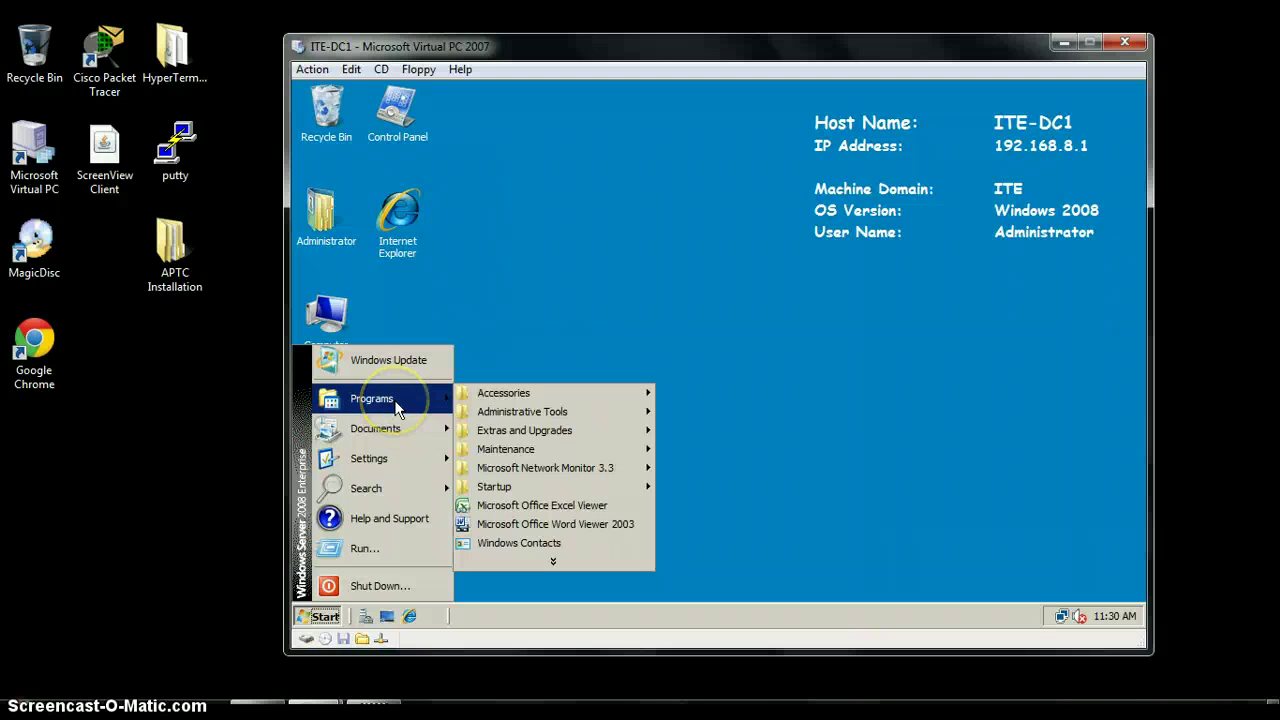
left_click(538, 413)
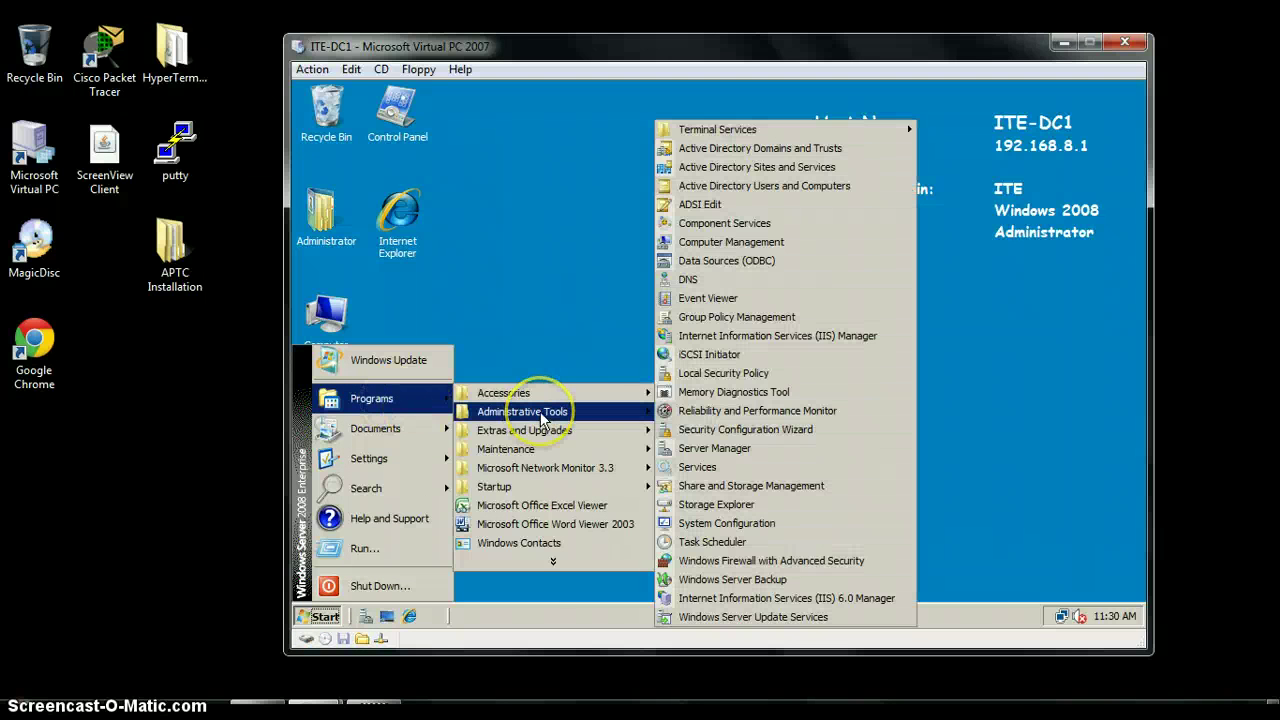
left_click(771, 319)
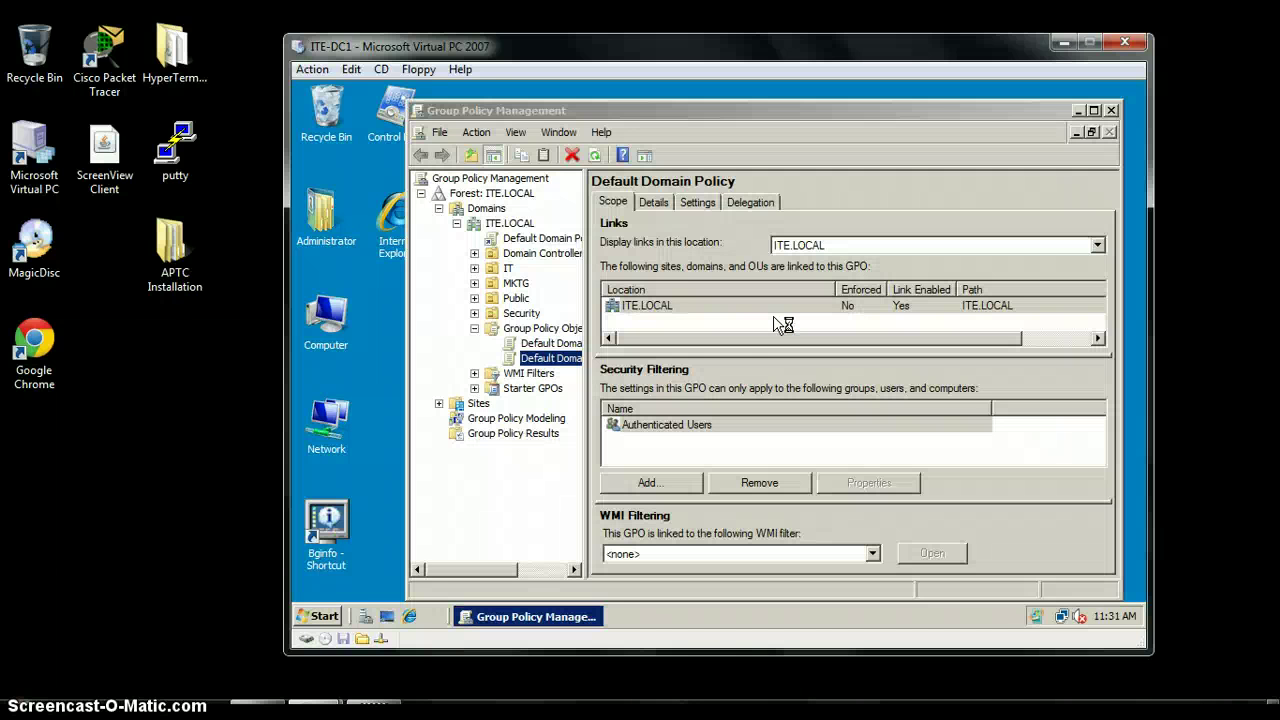
Select the Default Domain Policy under ITE.LOCAL and open it for editing
left_click(533, 297)
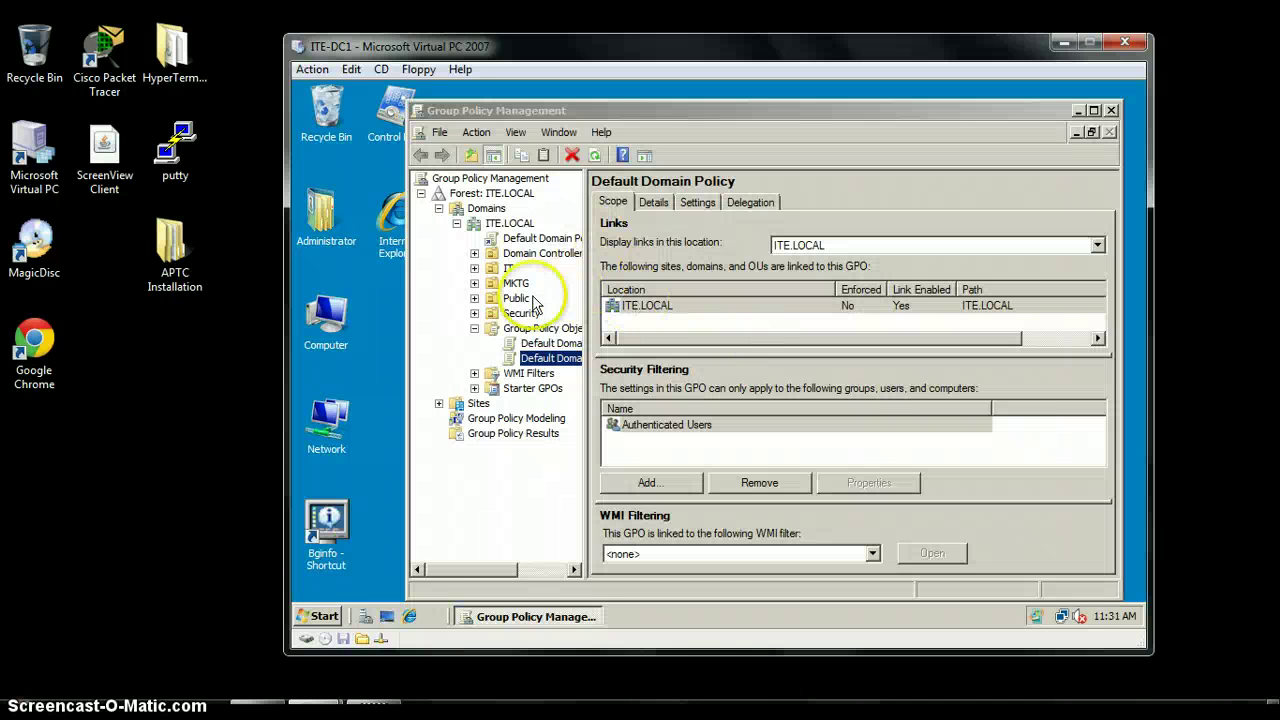
left_click(520, 228)
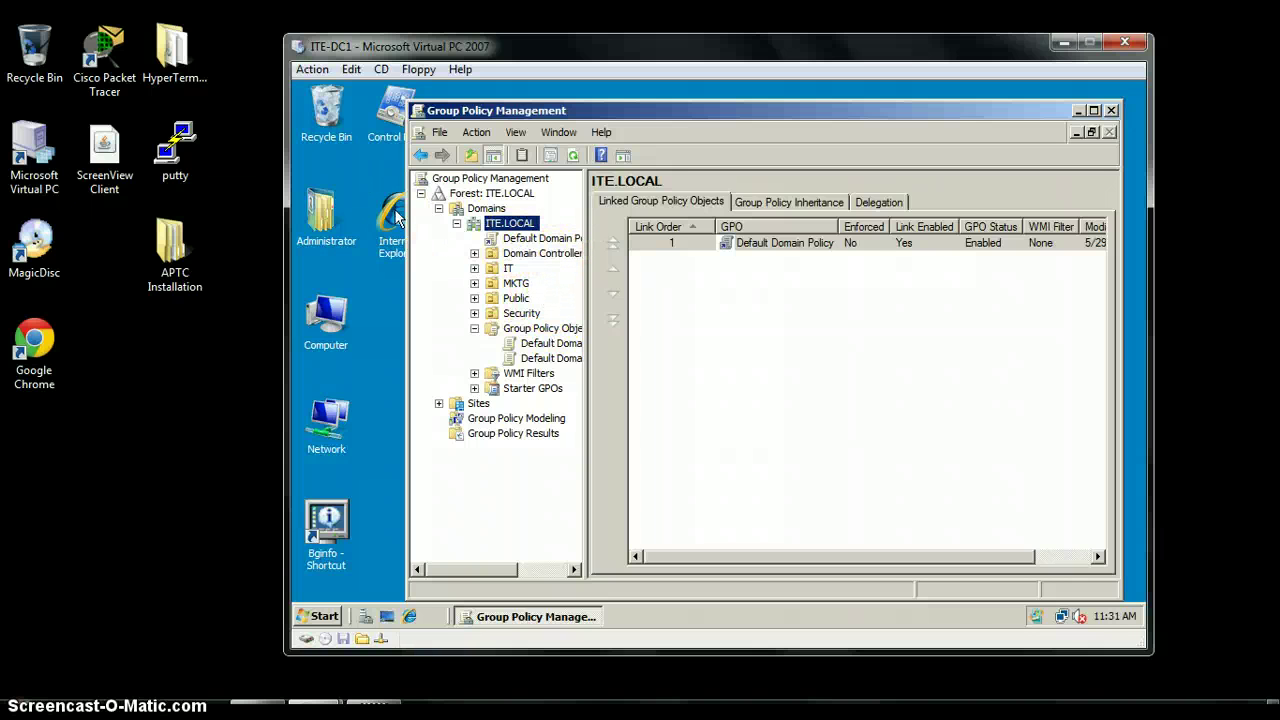
left_click(530, 243)
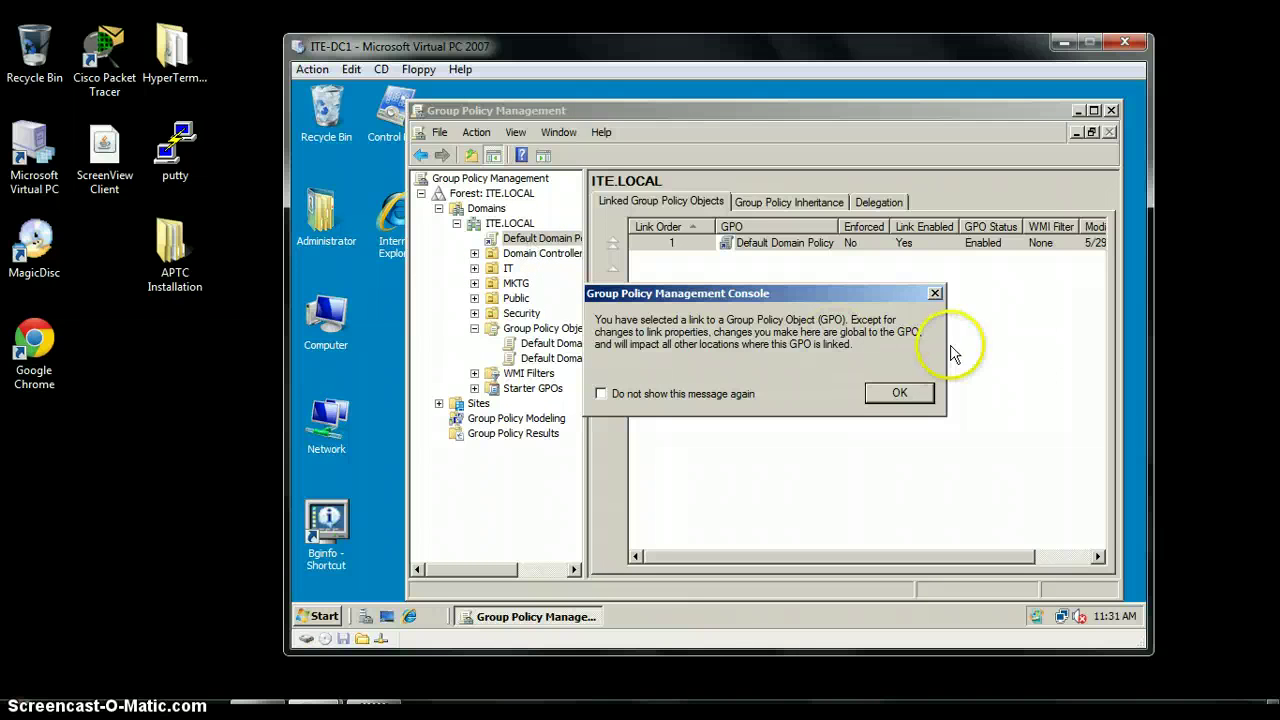
left_click(912, 391)
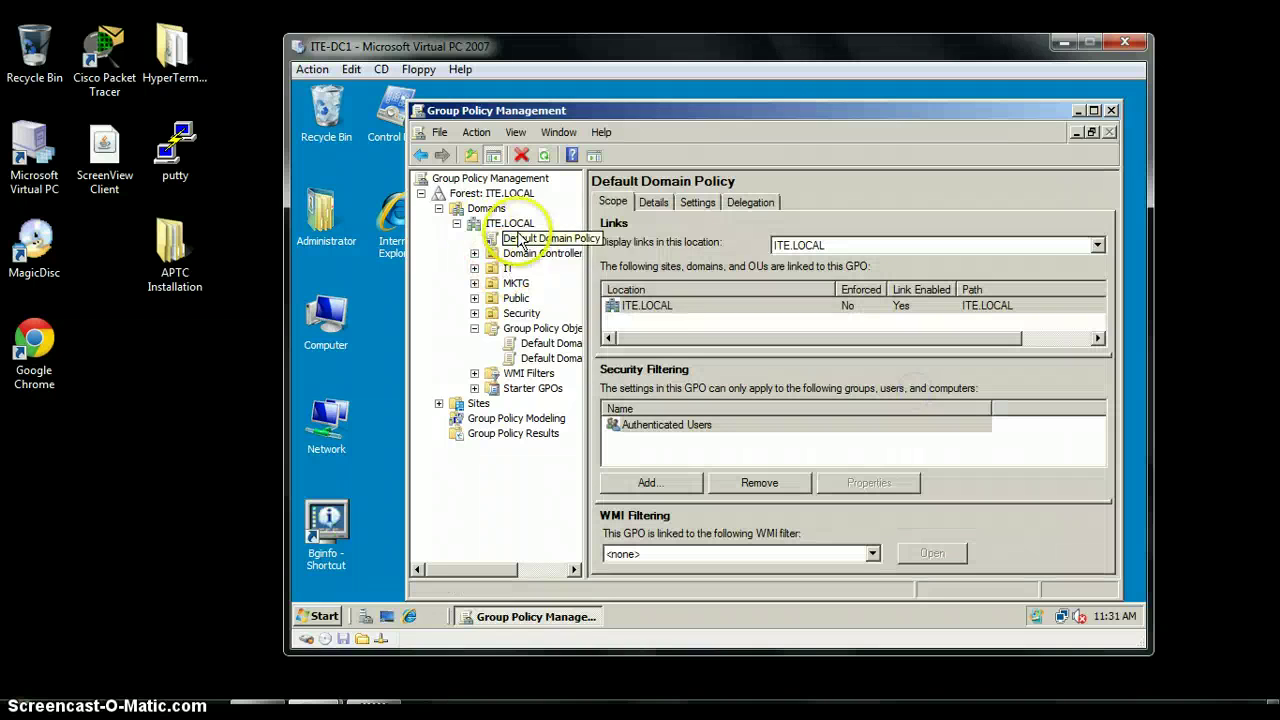
right_click(540, 241)
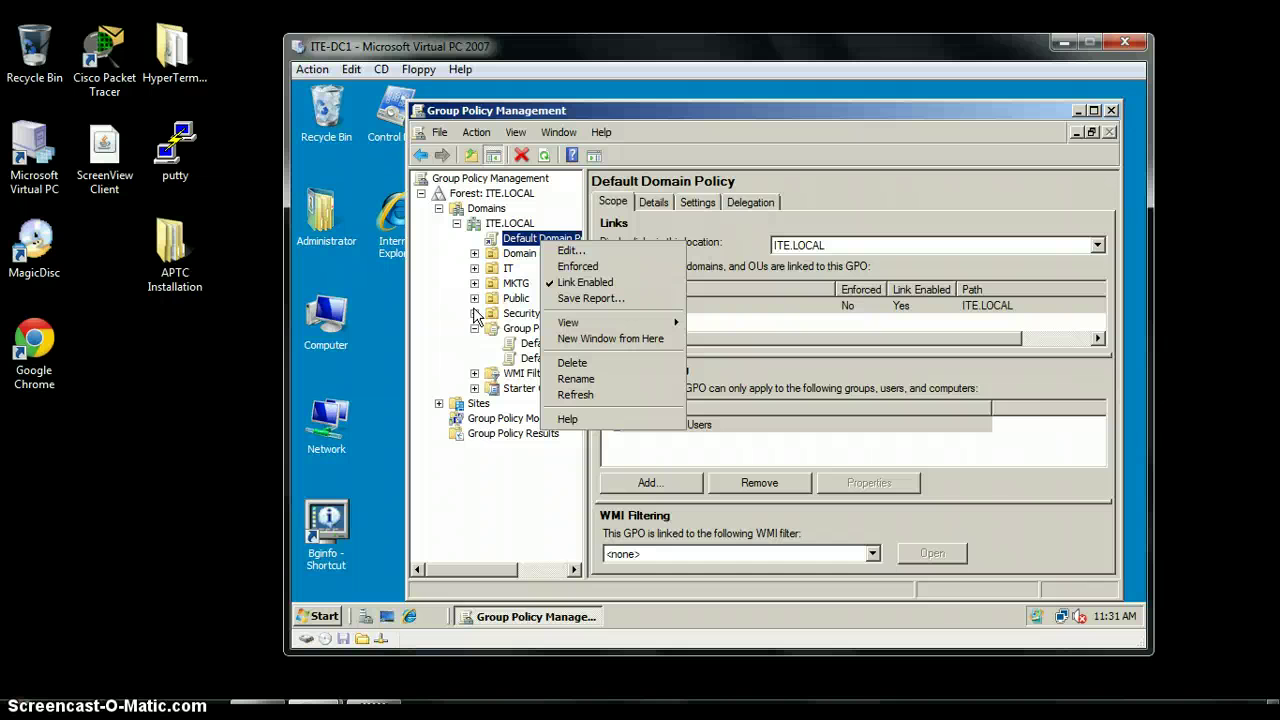
left_click(596, 252)
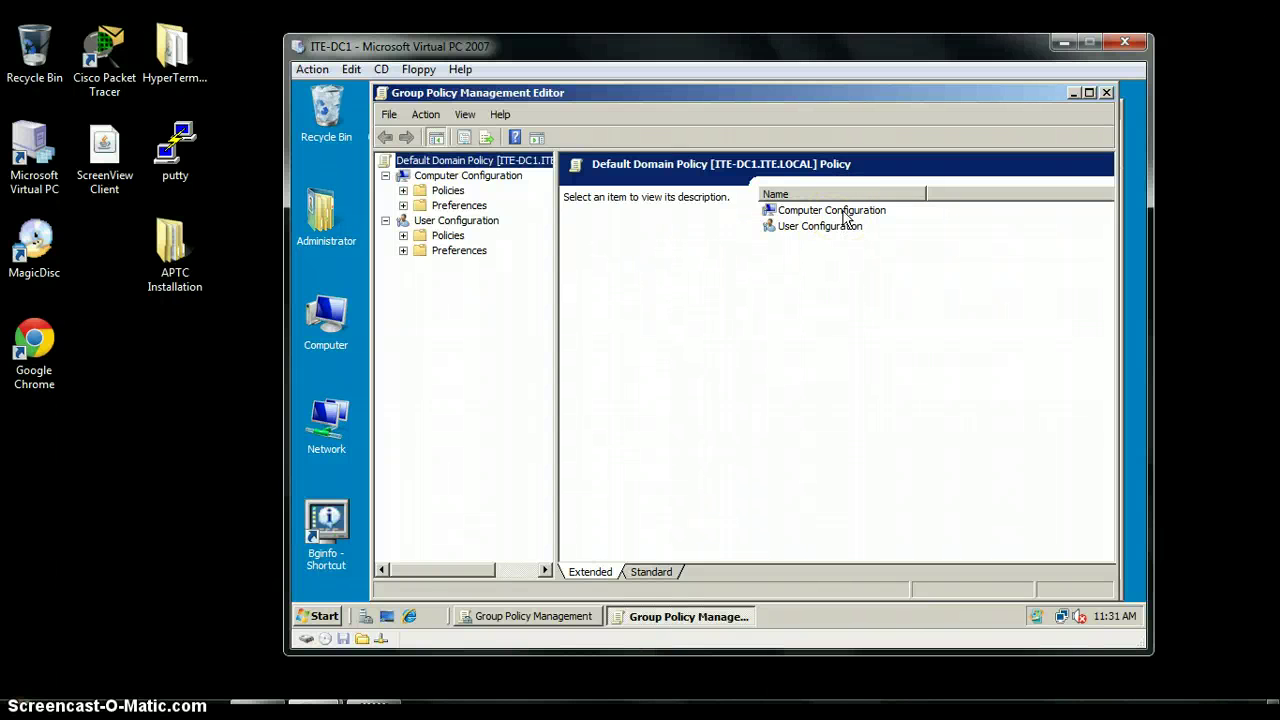
Expand Computer Configuration > Policies > Windows Settings > Security Settings > Public Key Policies and check Encrypting File System is empty
double_click(845, 212)
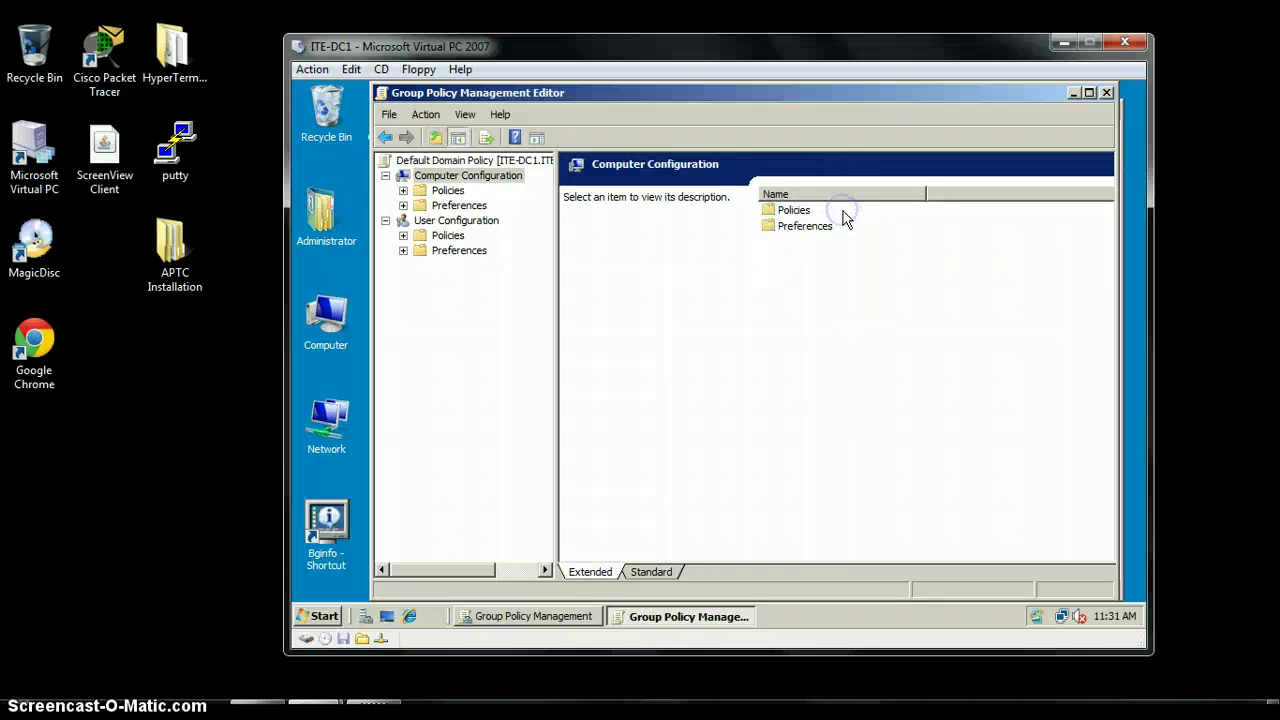
double_click(800, 211)
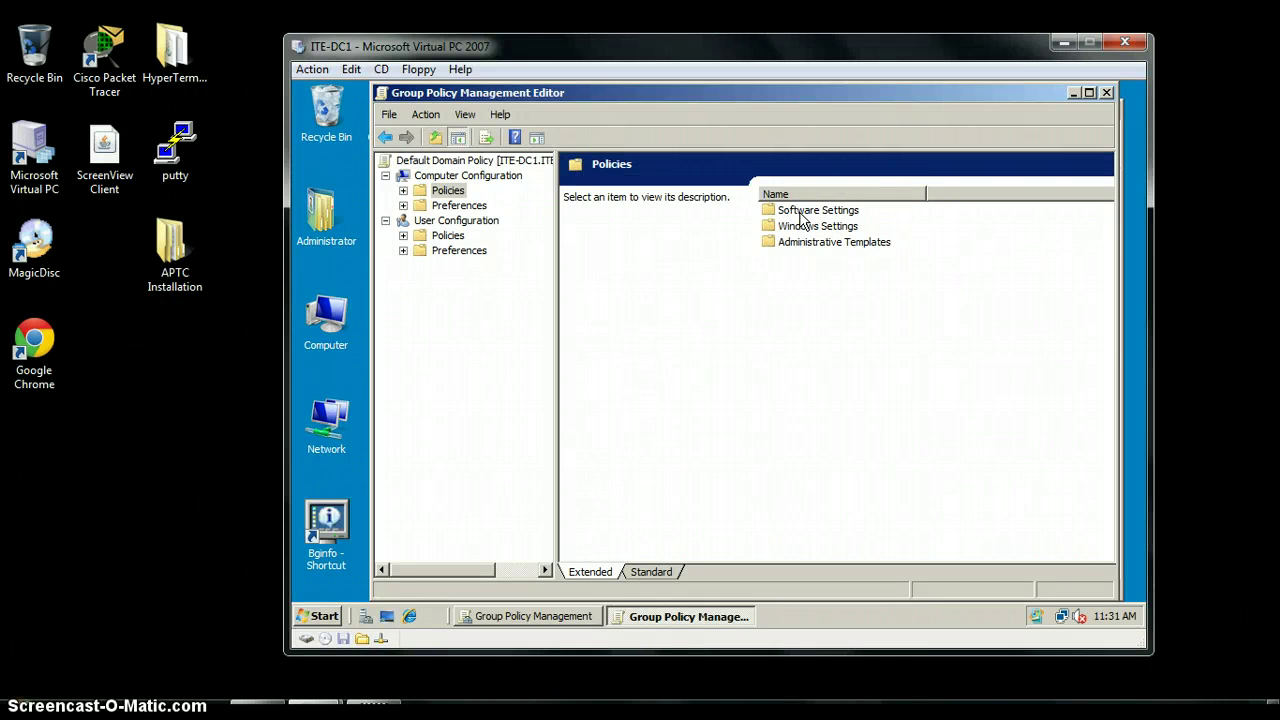
double_click(800, 225)
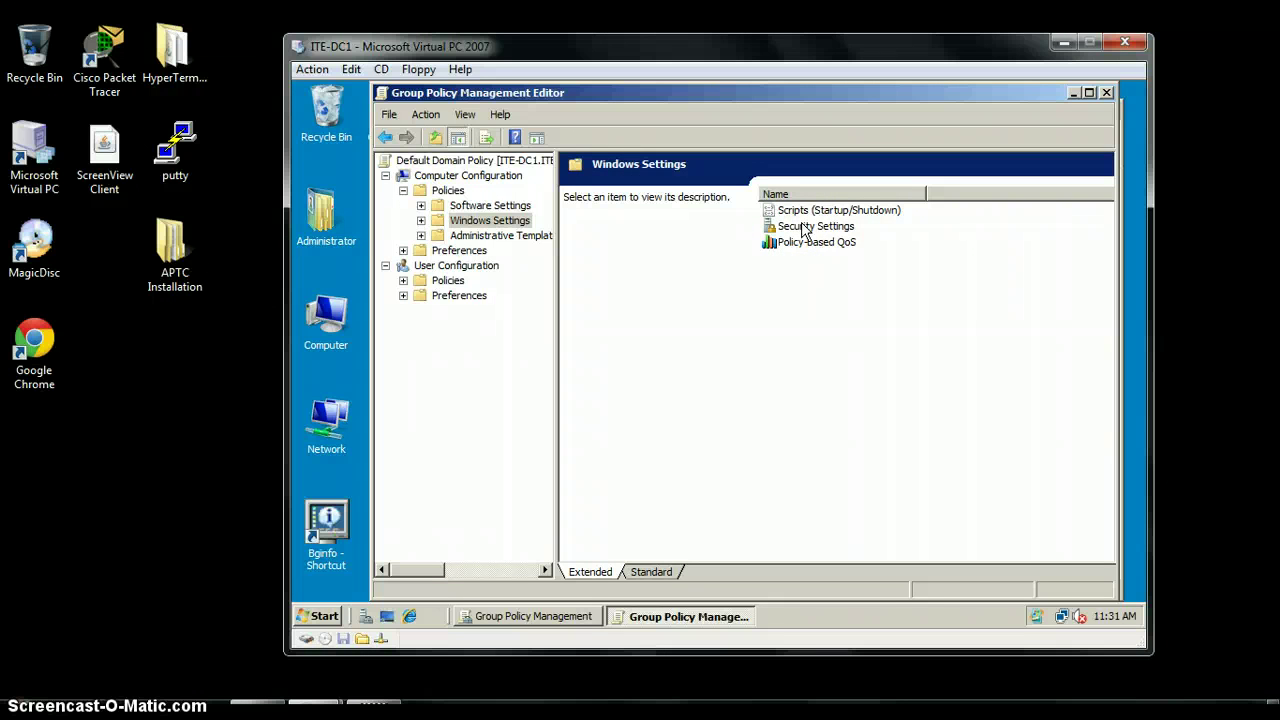
double_click(803, 228)
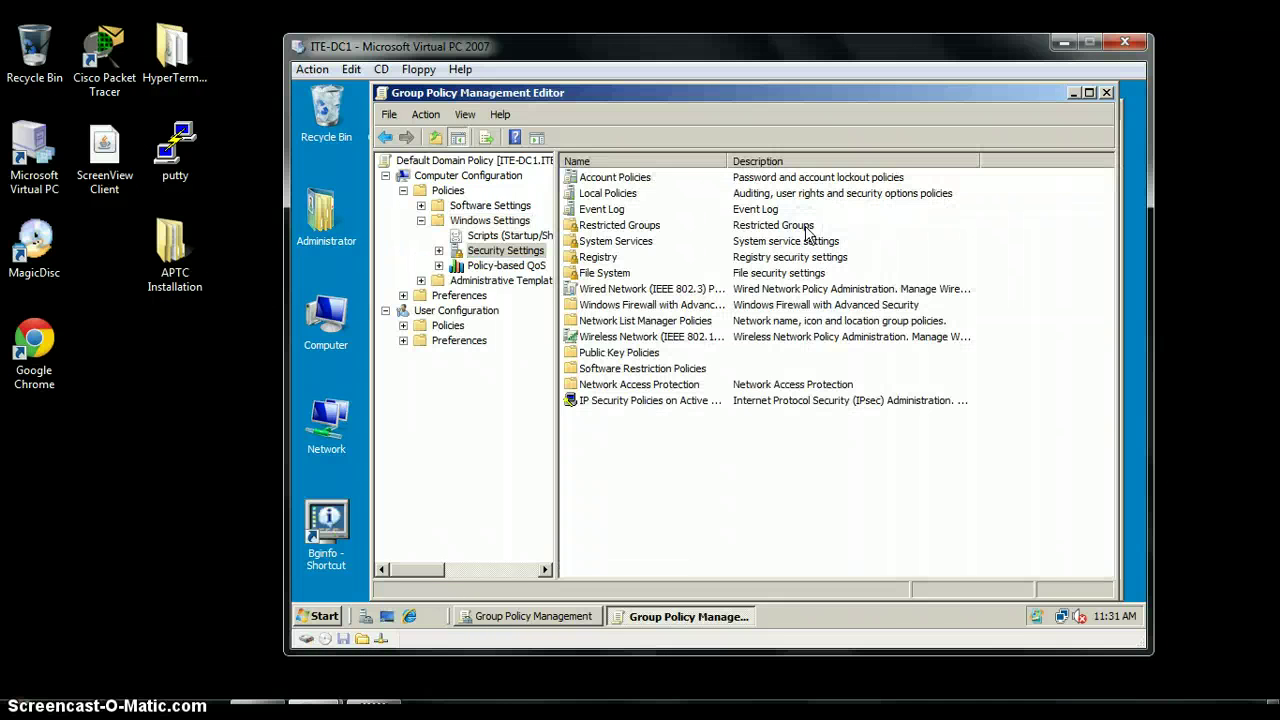
double_click(625, 355)
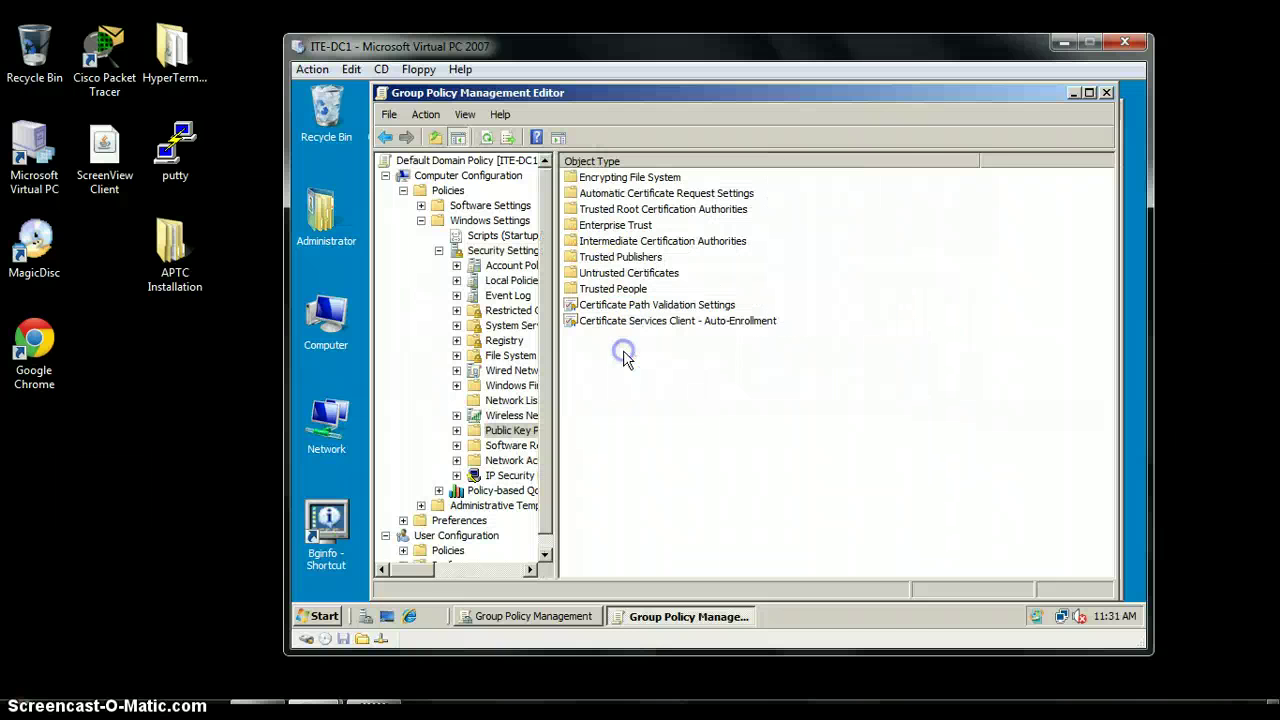
double_click(643, 178)
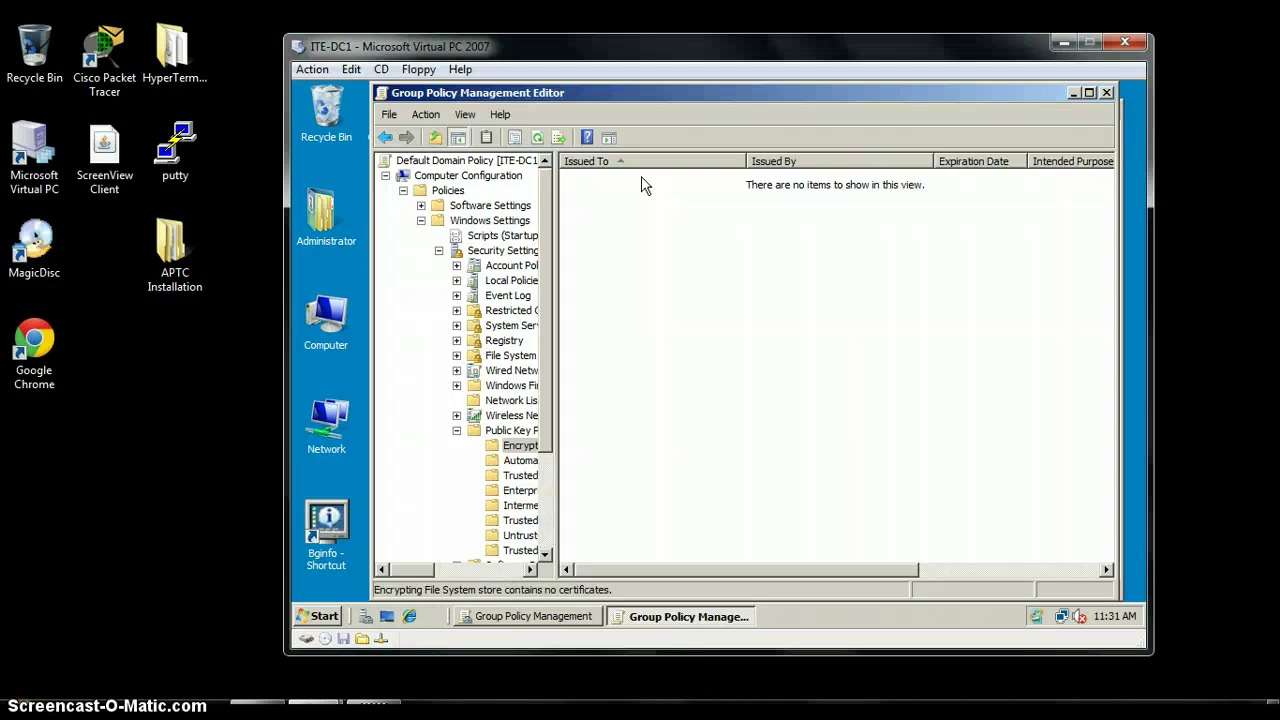
left_click(386, 140)
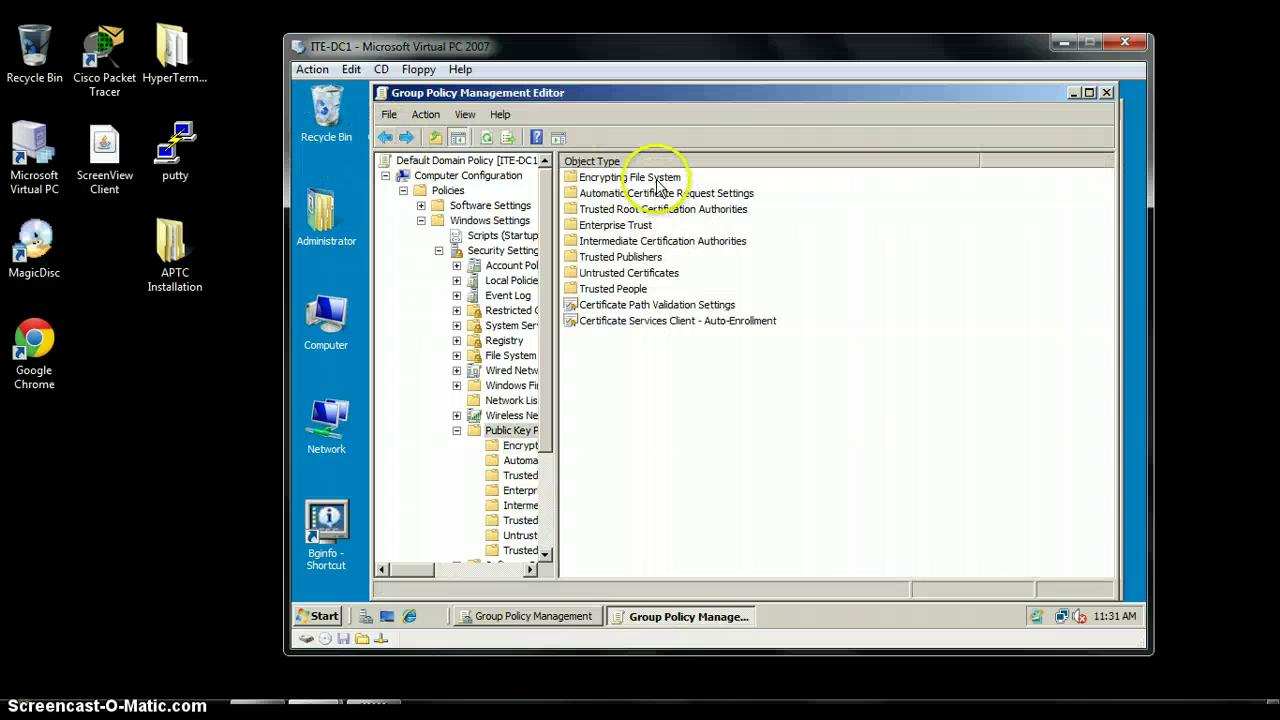
right_click(658, 180)
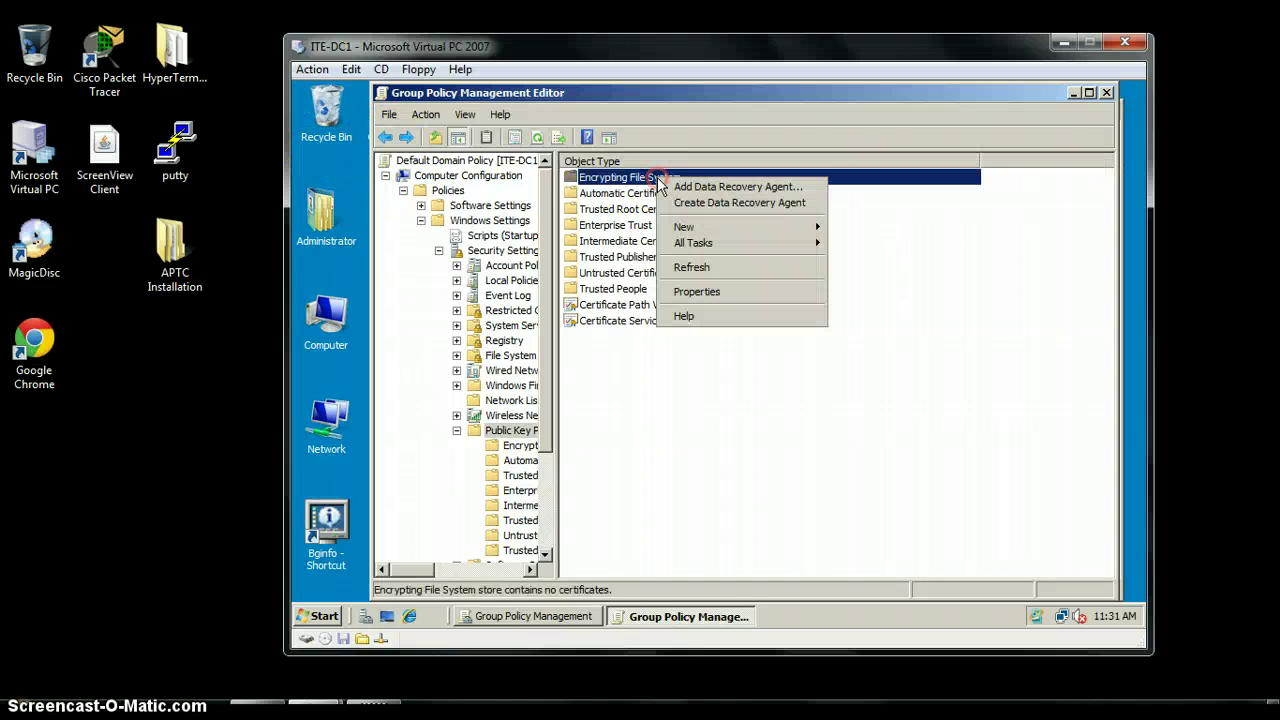
Start Add Data Recovery Agent, advance past the wizard's first page, and choose Browse Folders
left_click(676, 190)
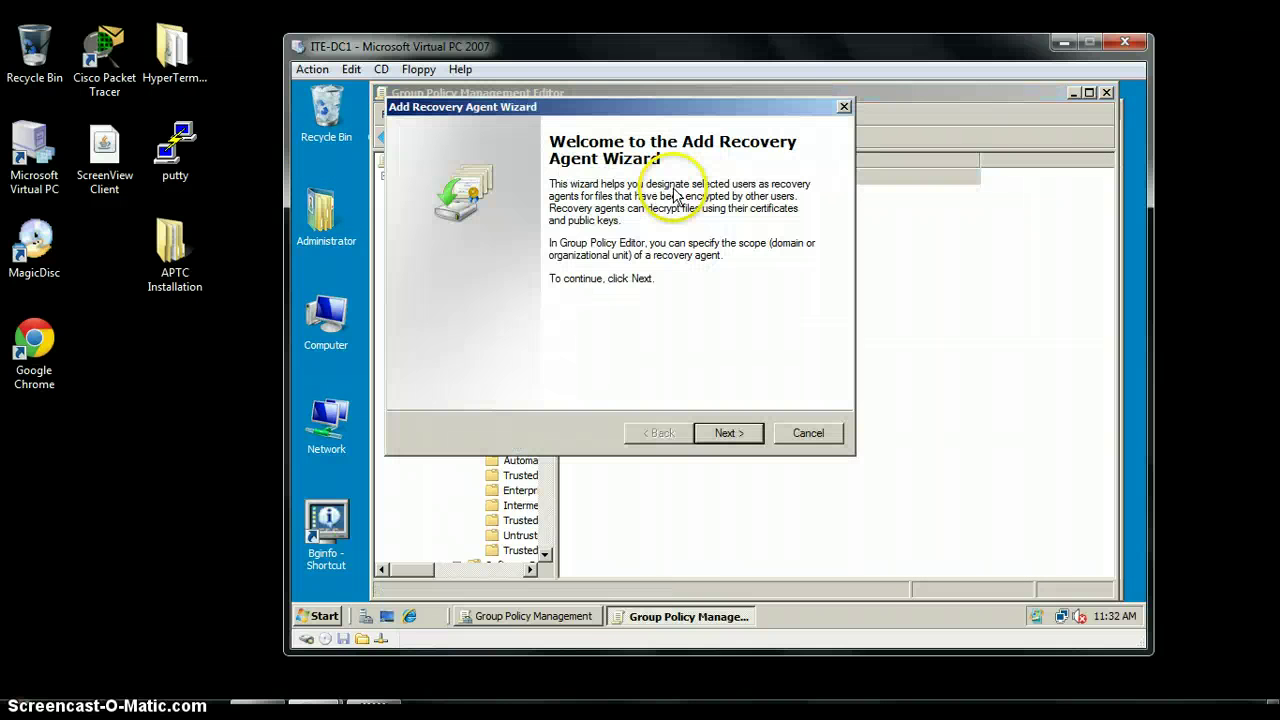
left_click(728, 433)
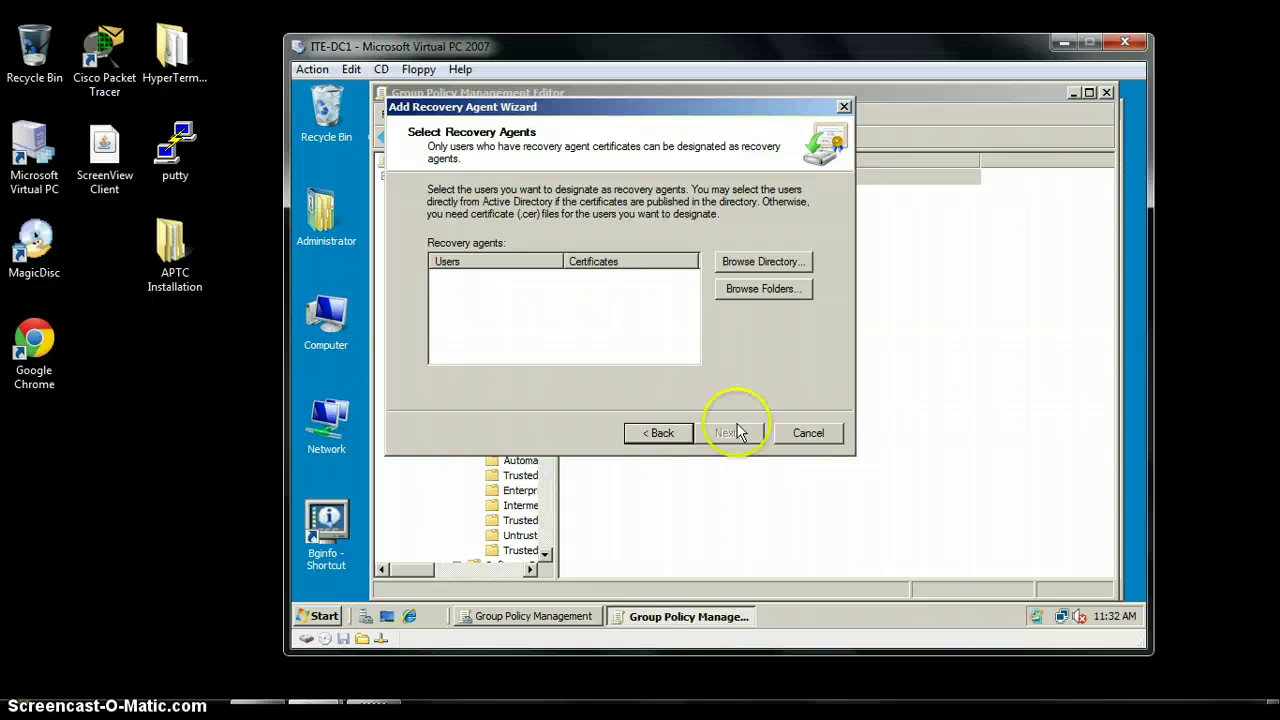
left_click(760, 290)
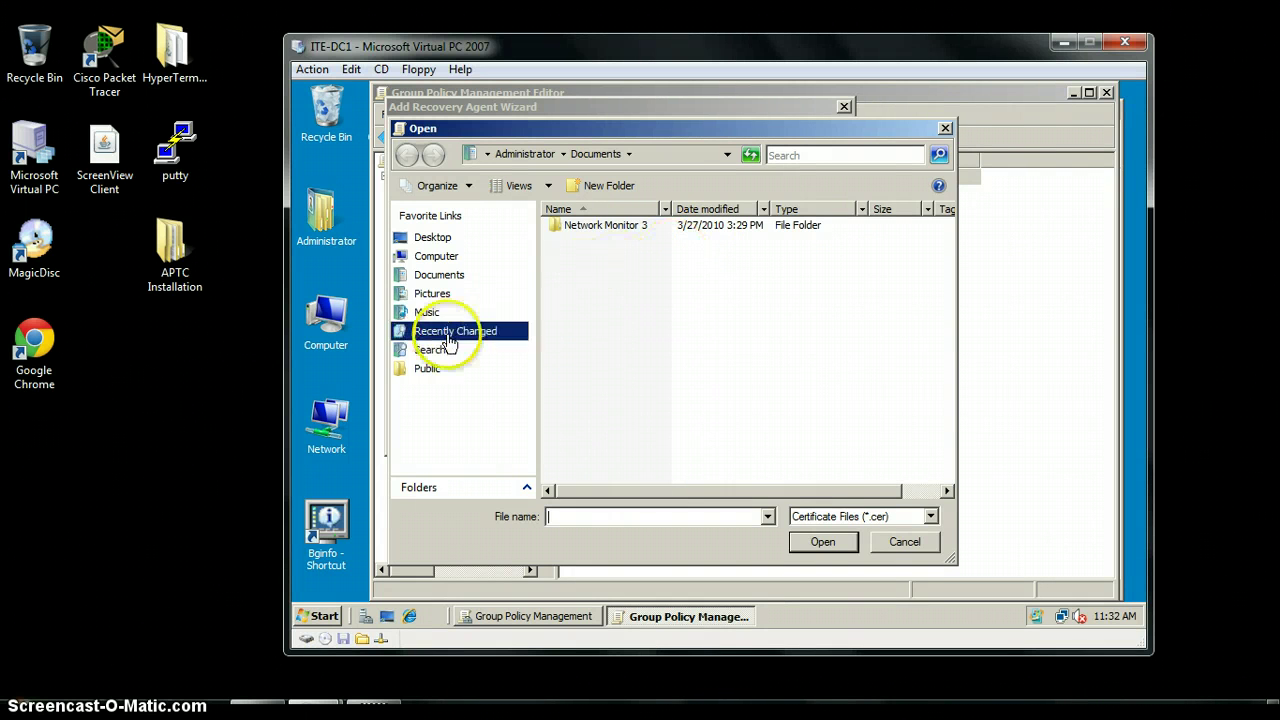
left_click_drag(851, 490, 709, 486)
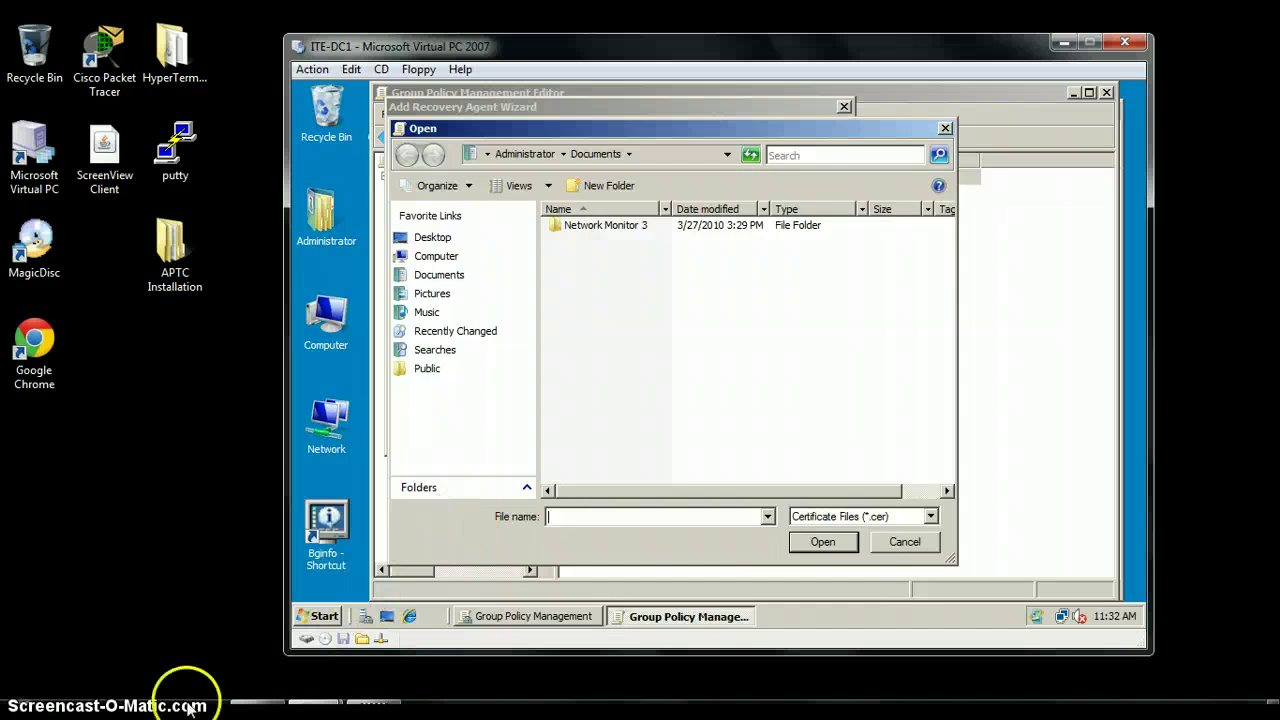
Browse to C:\Storage and pick the EFSRecovery certificate file
left_click(904, 541)
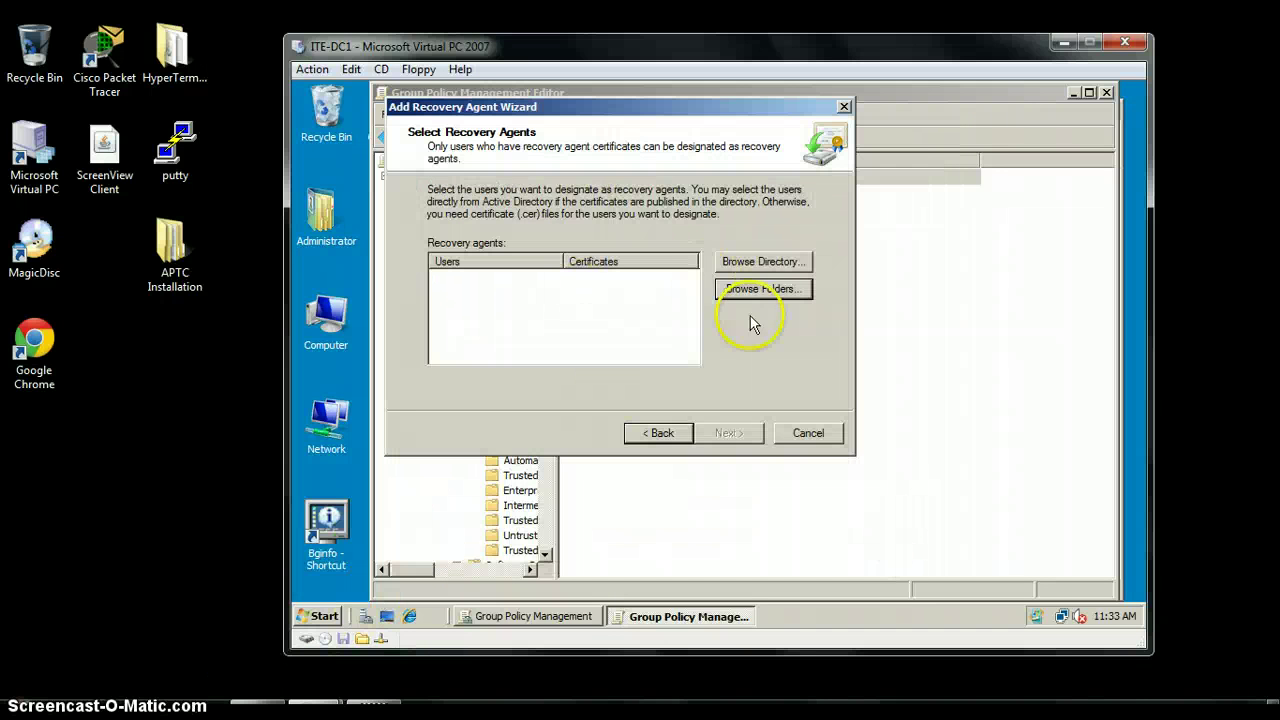
left_click(768, 296)
left_click(495, 156)
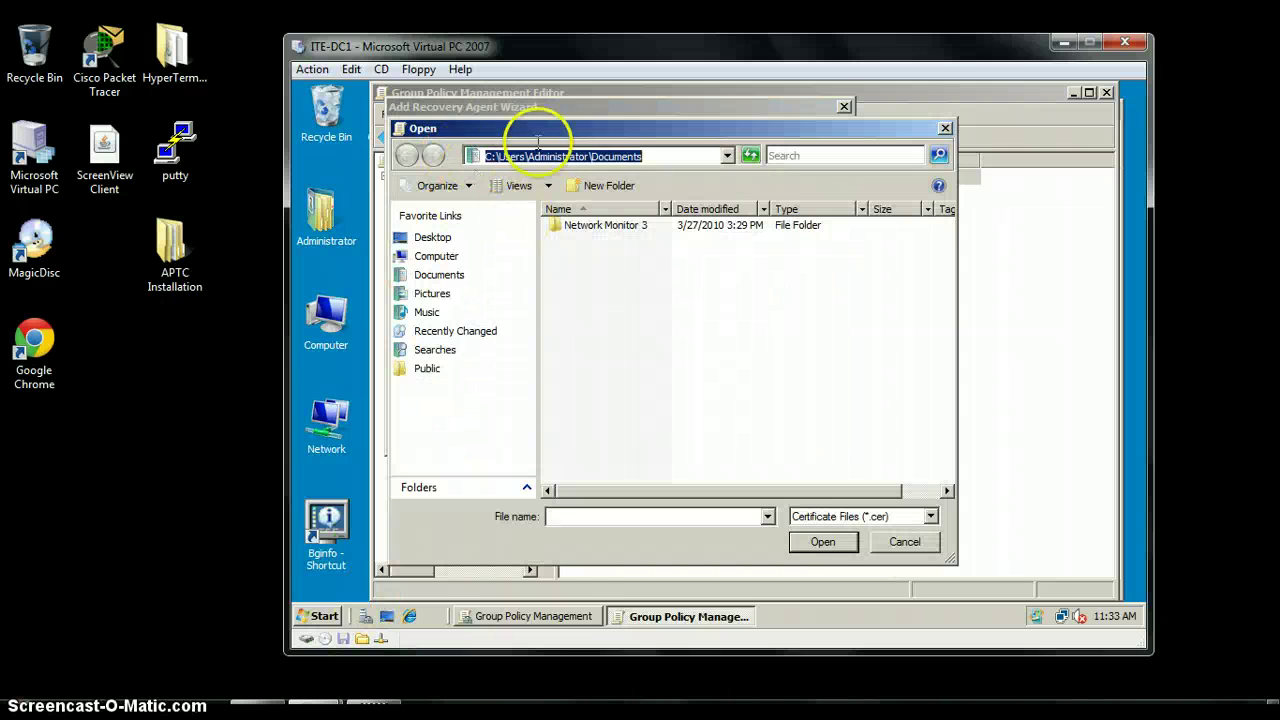
left_click(727, 156)
left_click(727, 156)
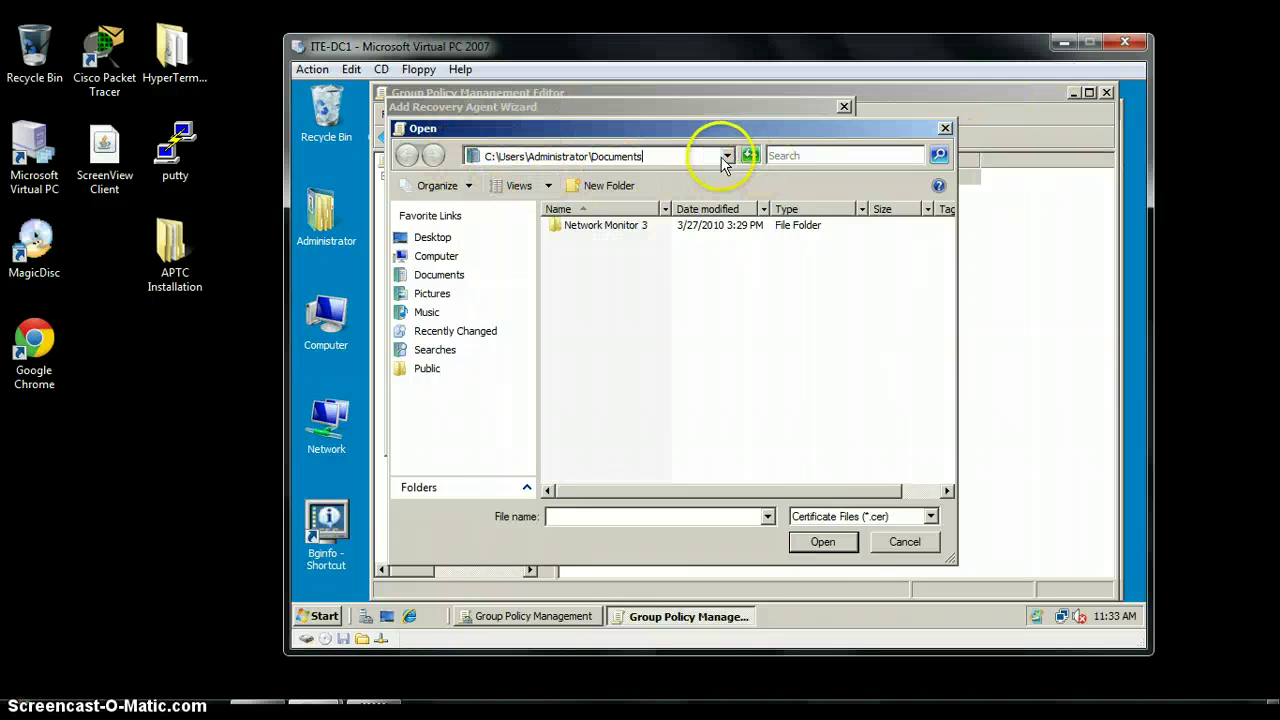
left_click_drag(676, 155, 502, 157)
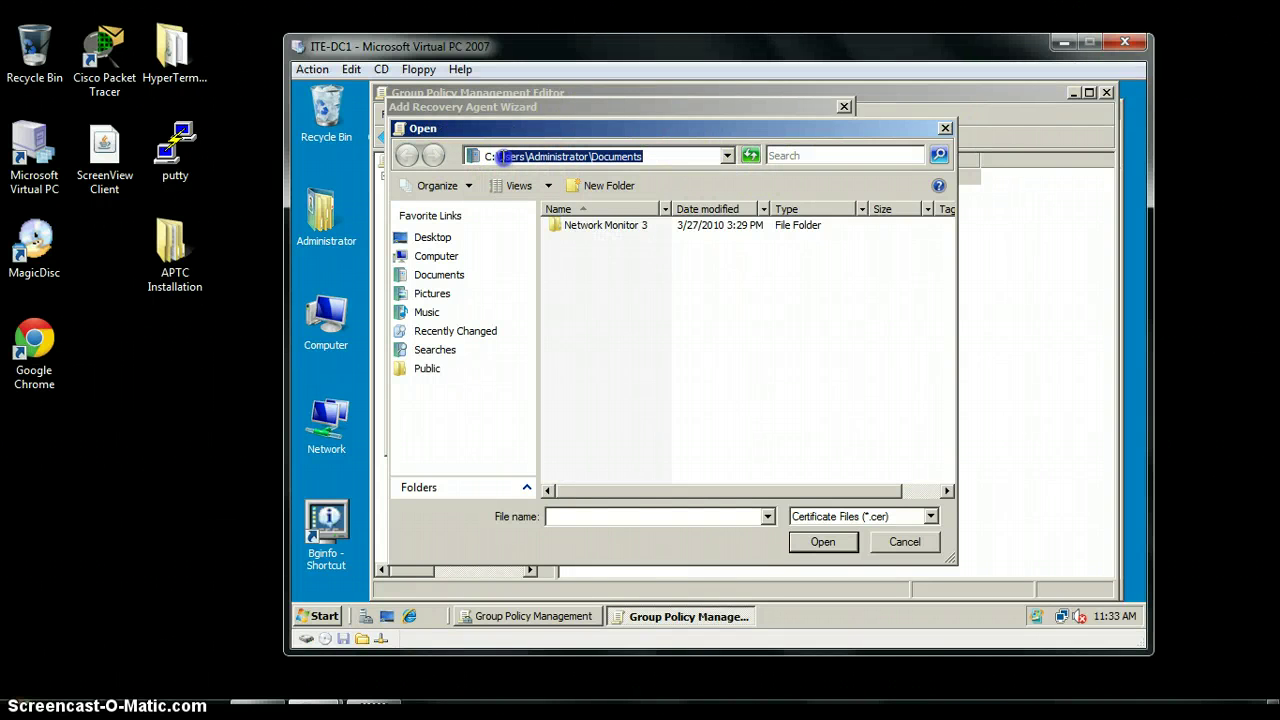
type("\\")
key("Return")
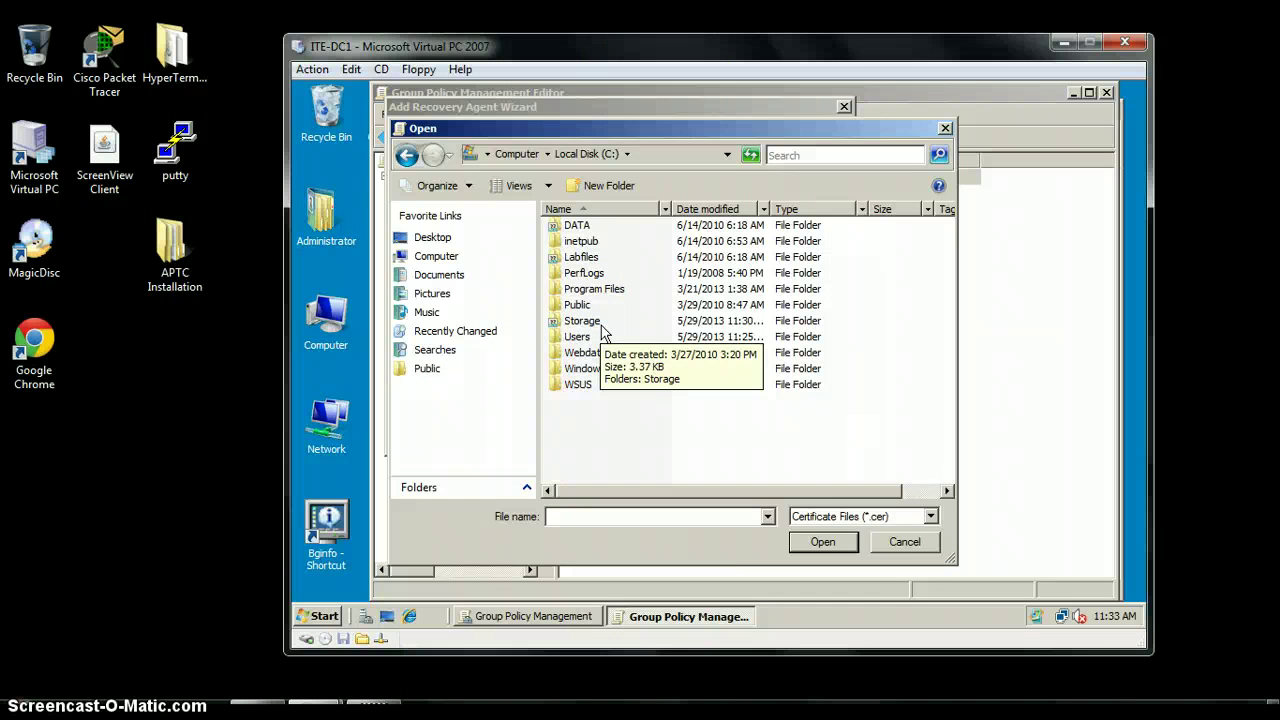
double_click(583, 321)
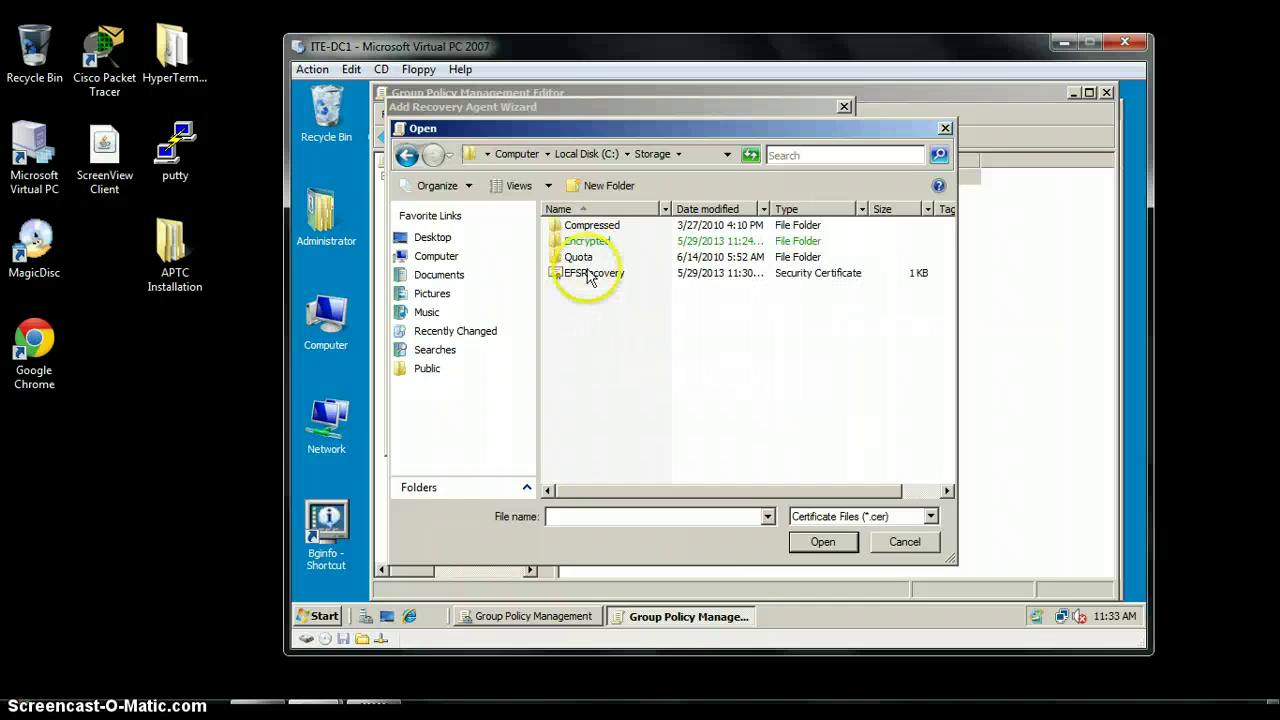
double_click(590, 273)
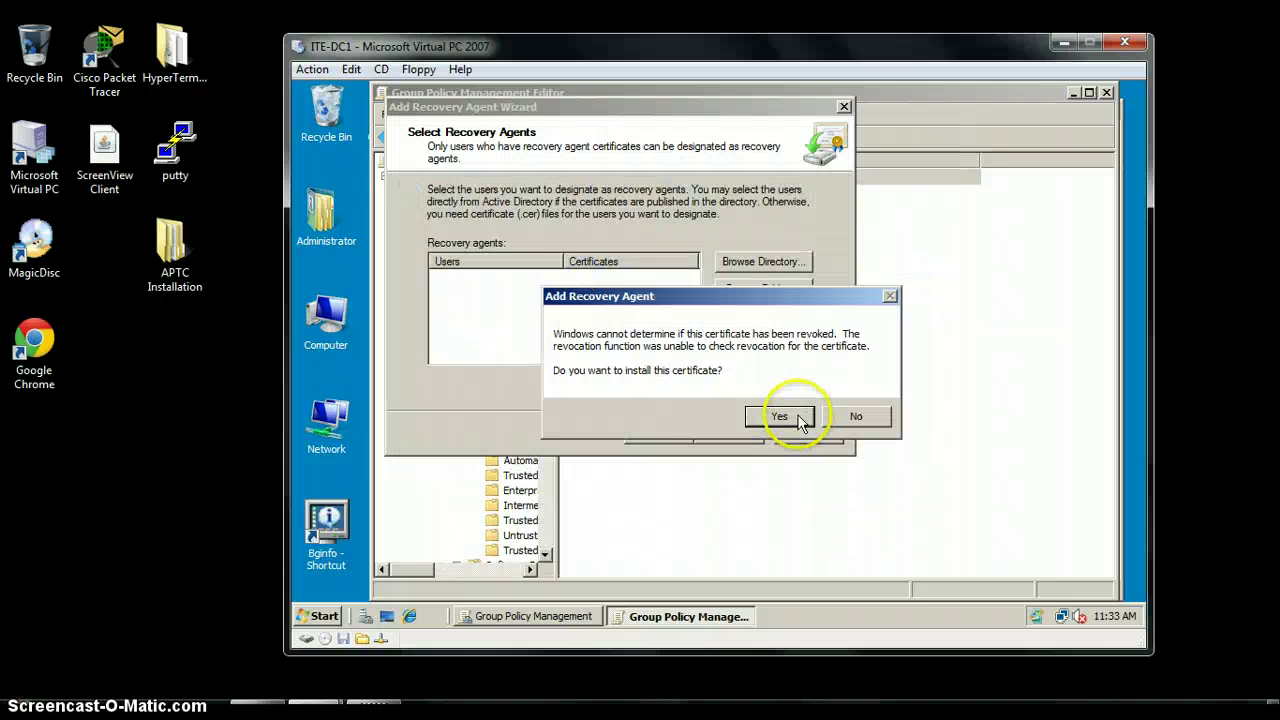
Accept the revocation warning and finish the Add Recovery Agent Wizard
left_click(780, 417)
left_click(727, 436)
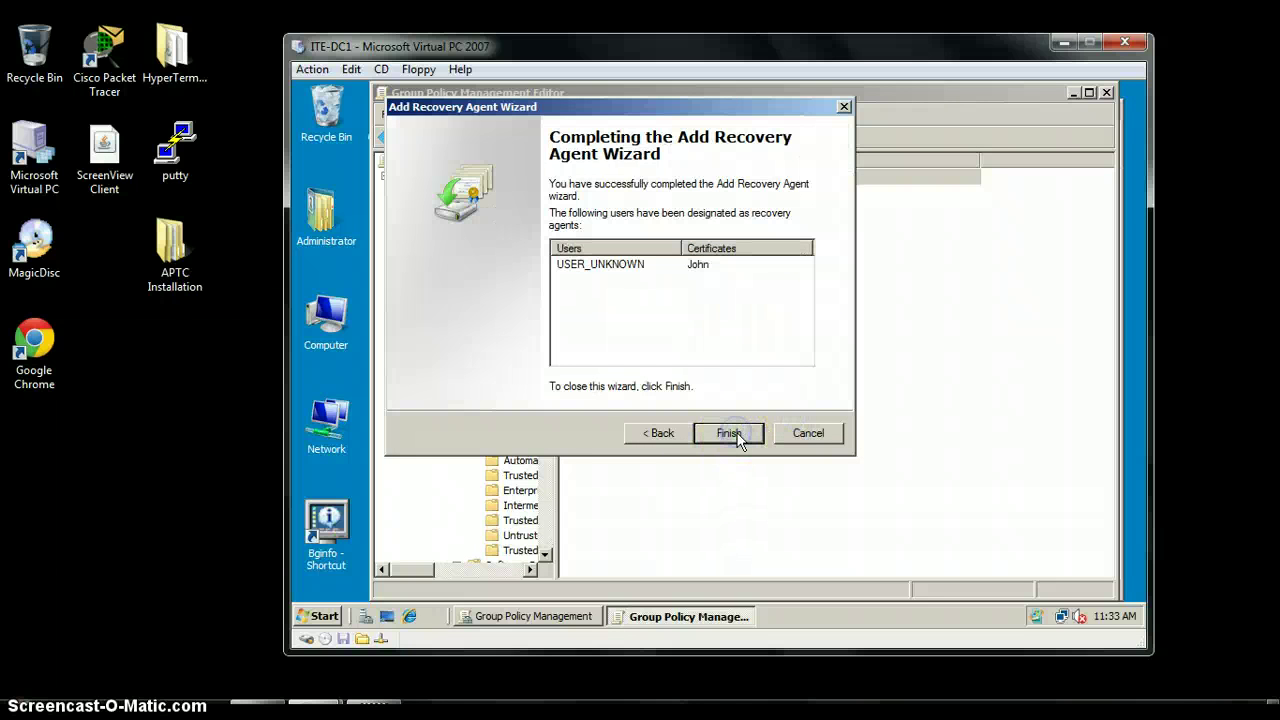
left_click(733, 434)
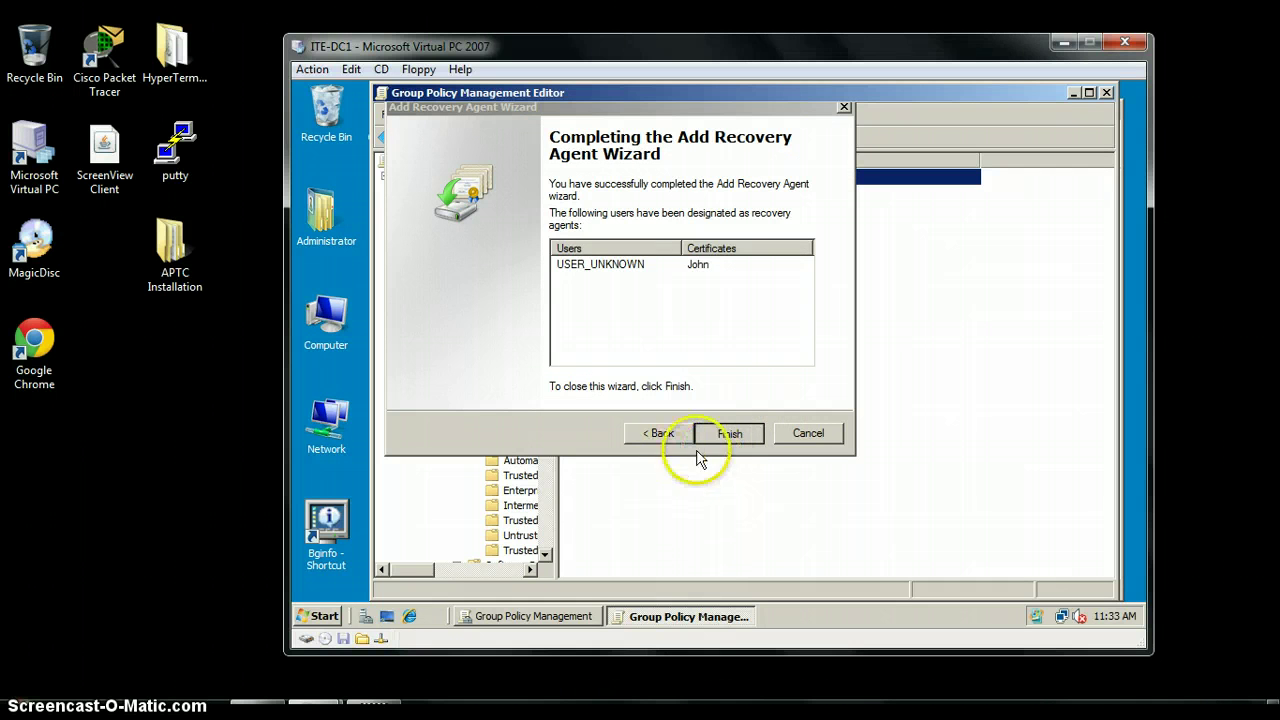
left_click(745, 436)
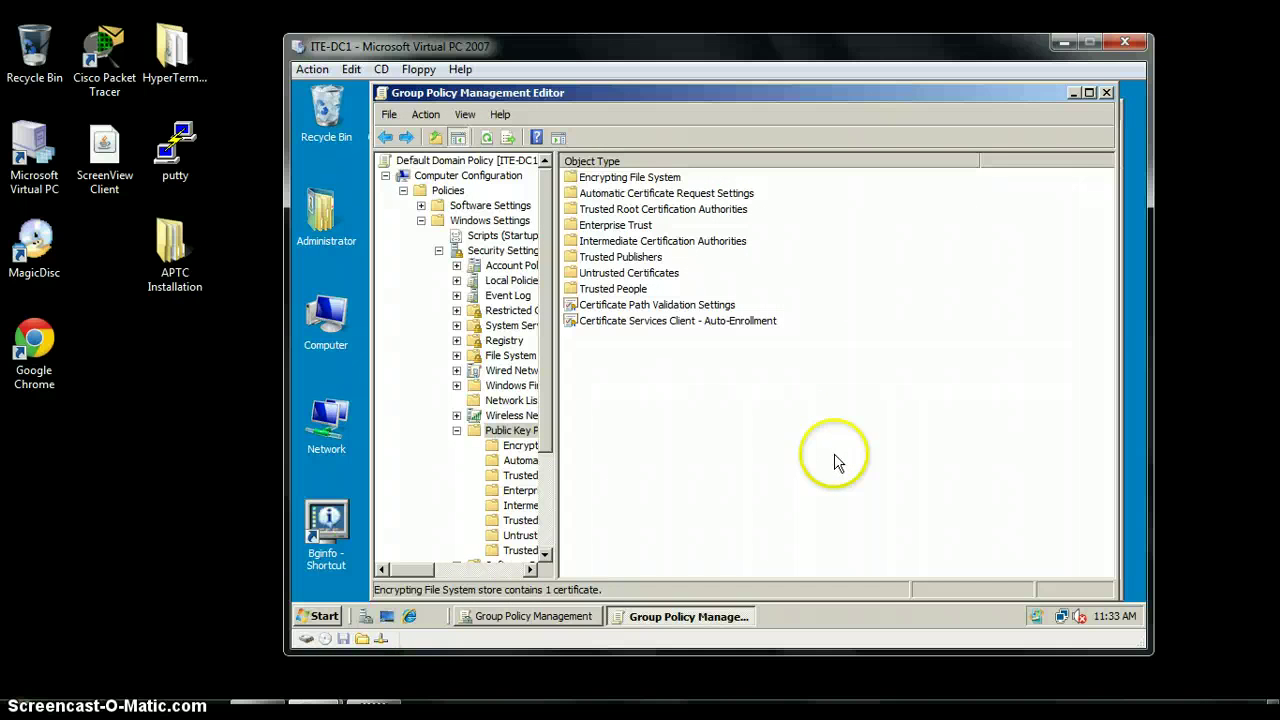
Close both Group Policy windows and log off Administrator via Shut Down > Log off
left_click(1106, 92)
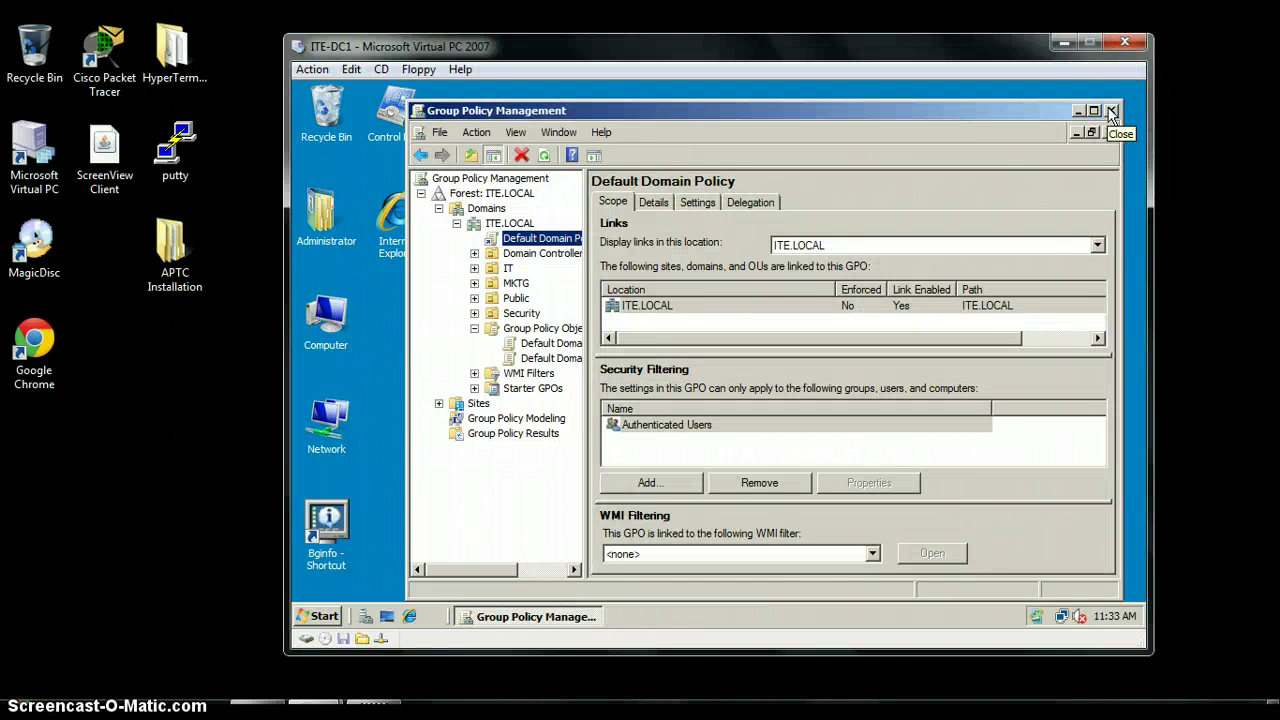
left_click(1110, 111)
left_click(318, 615)
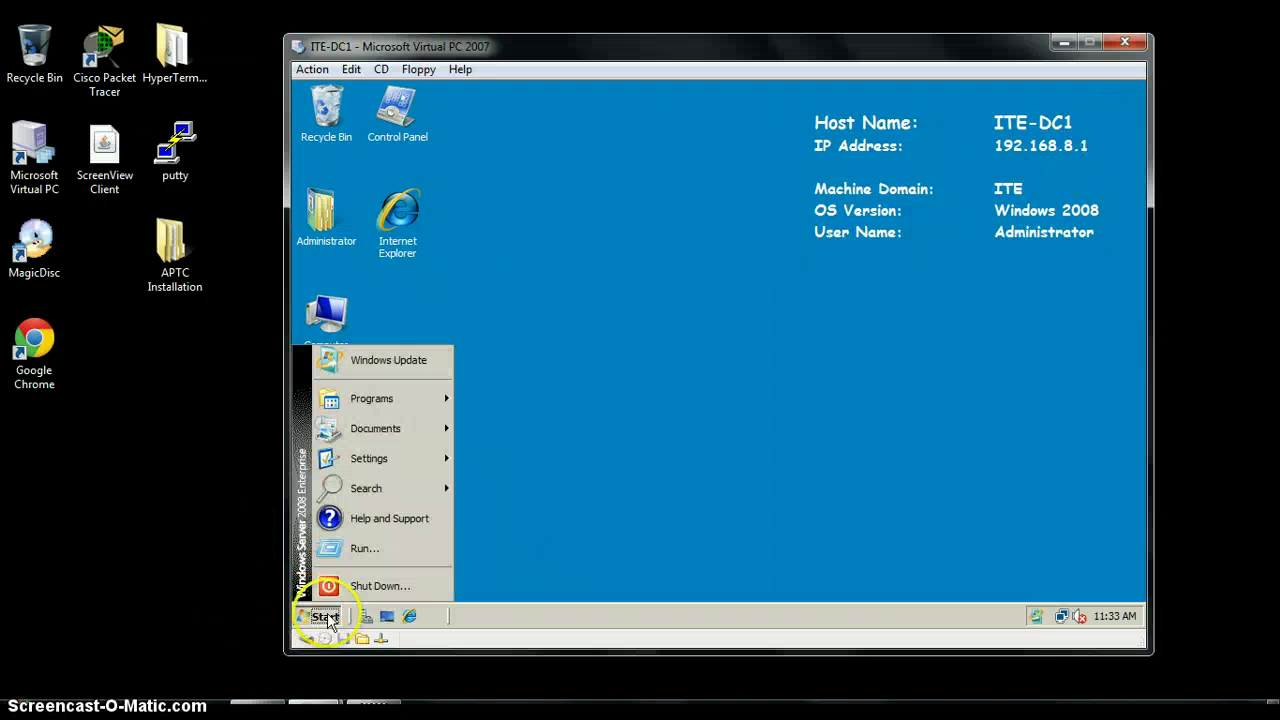
left_click(412, 588)
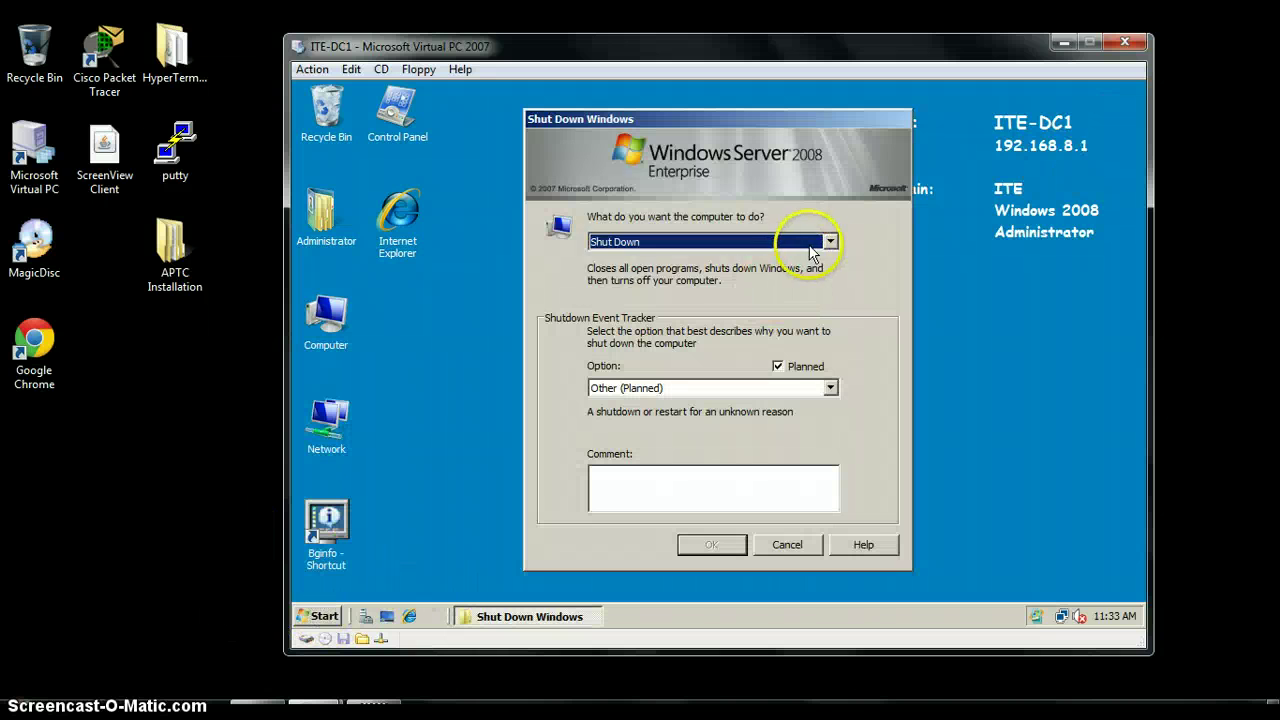
left_click(830, 241)
left_click(700, 258)
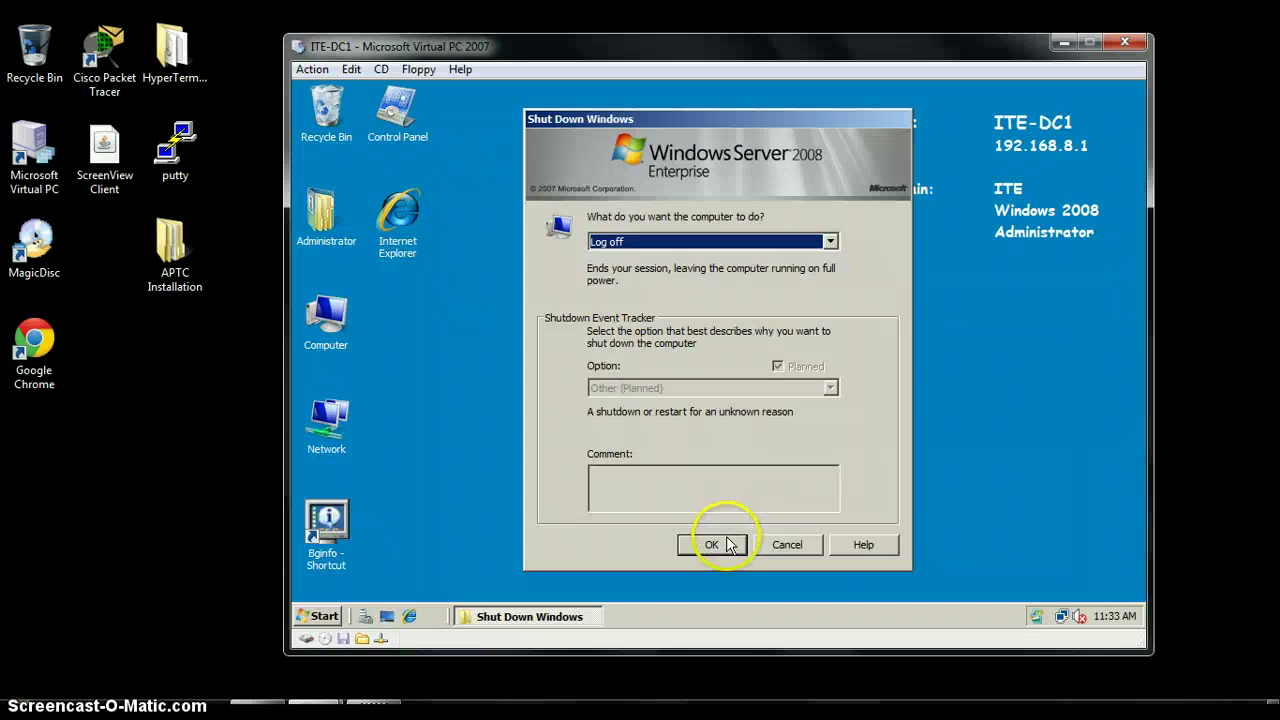
left_click(714, 544)
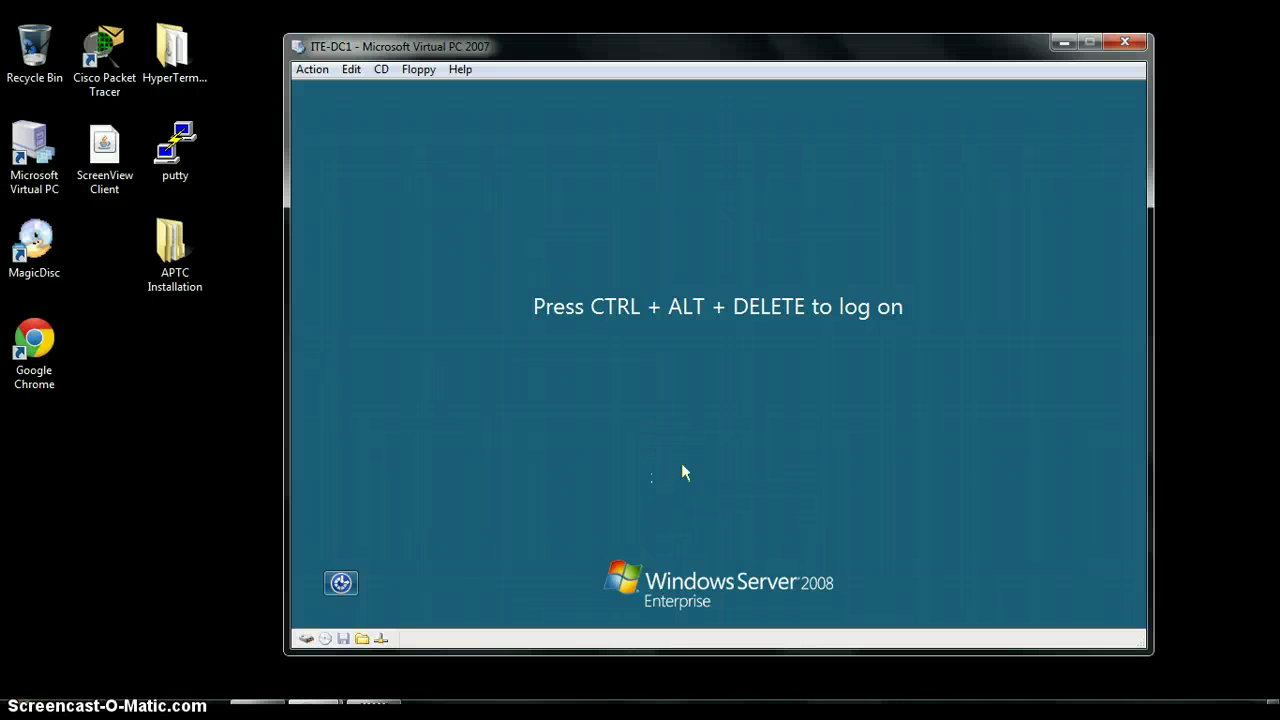
Log on via Other User as the ITE domain recovery-agent user with that user's password
key("ctrl+alt+Delete")
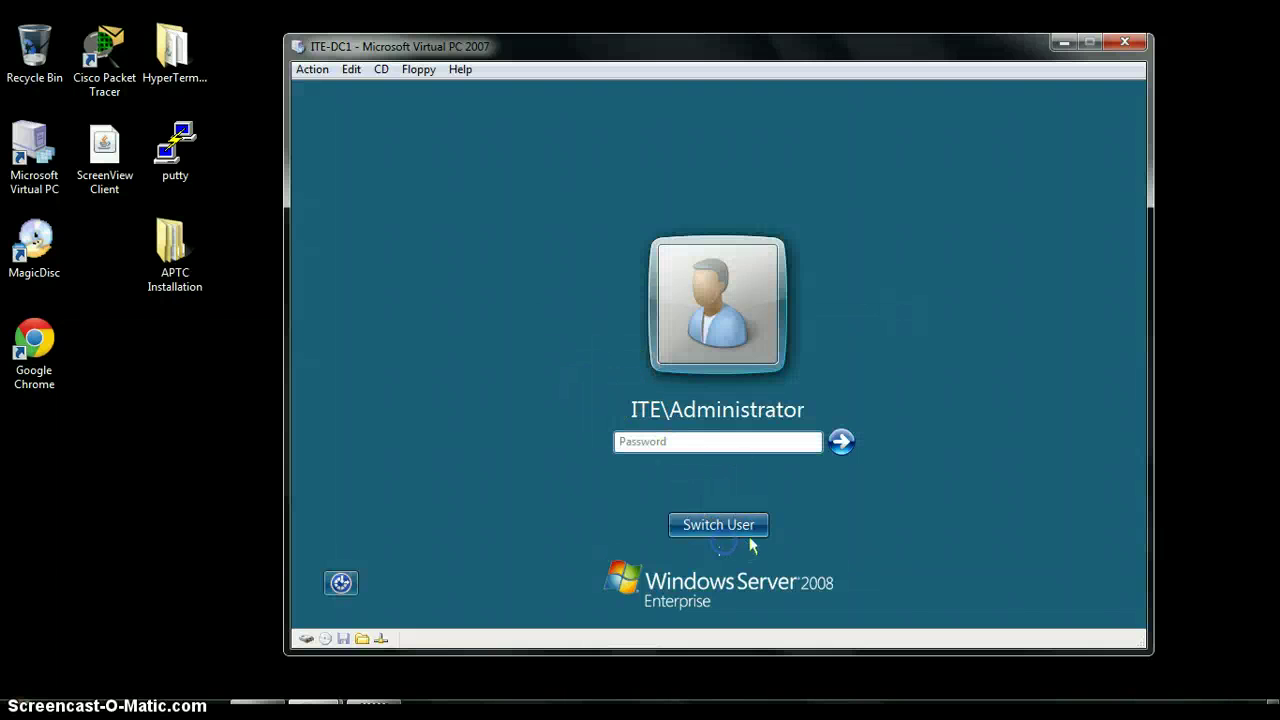
left_click(720, 524)
left_click(800, 402)
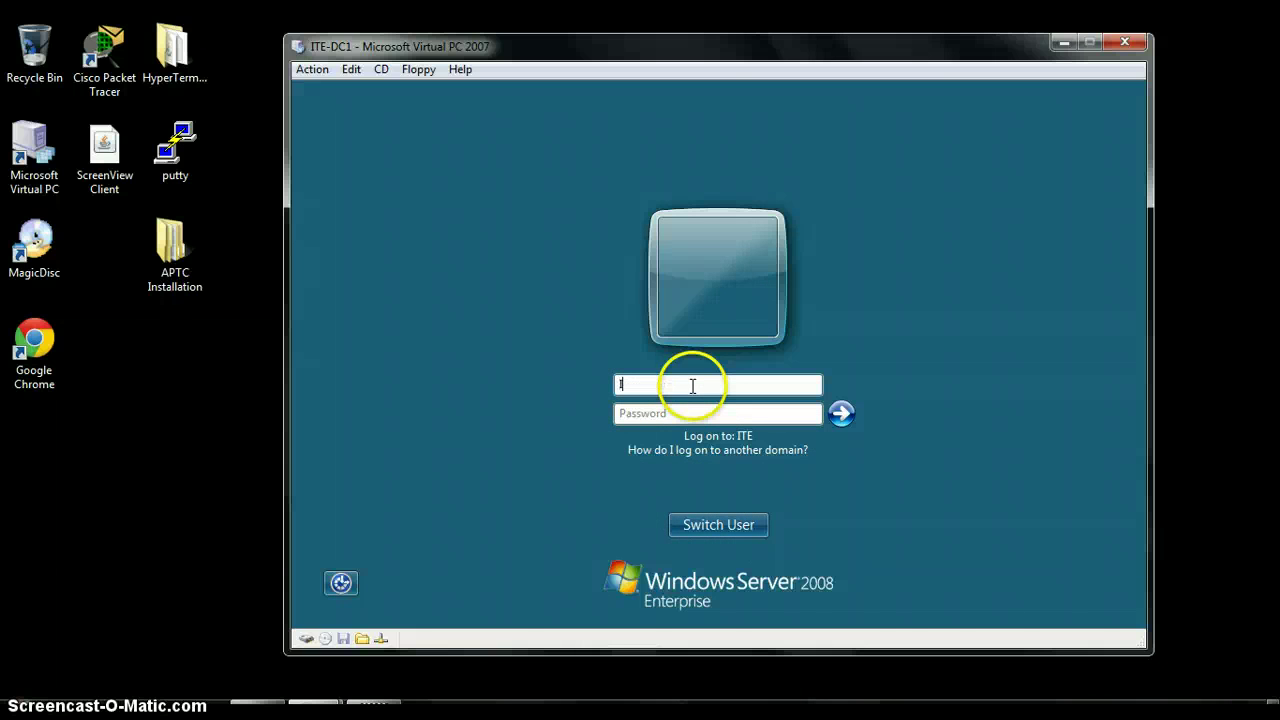
type("ITE\\John")
key("Tab")
key("Caps_Lock")
type("PA")
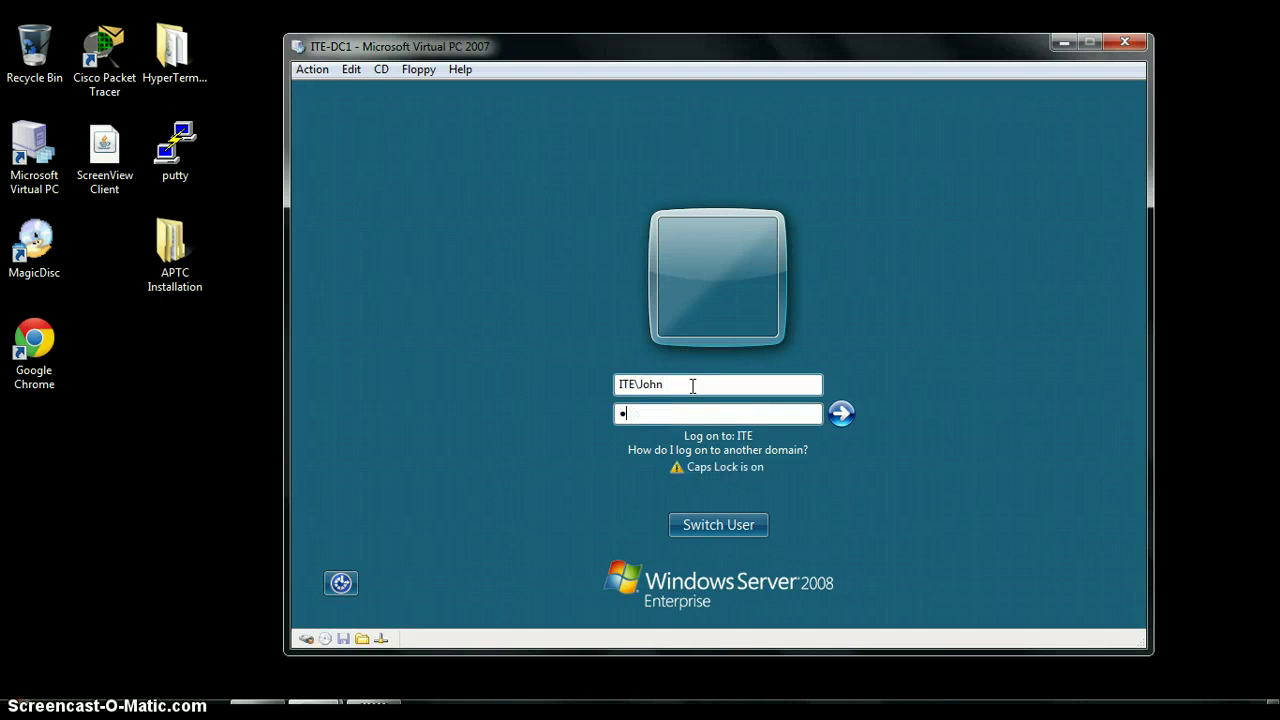
key("Return")
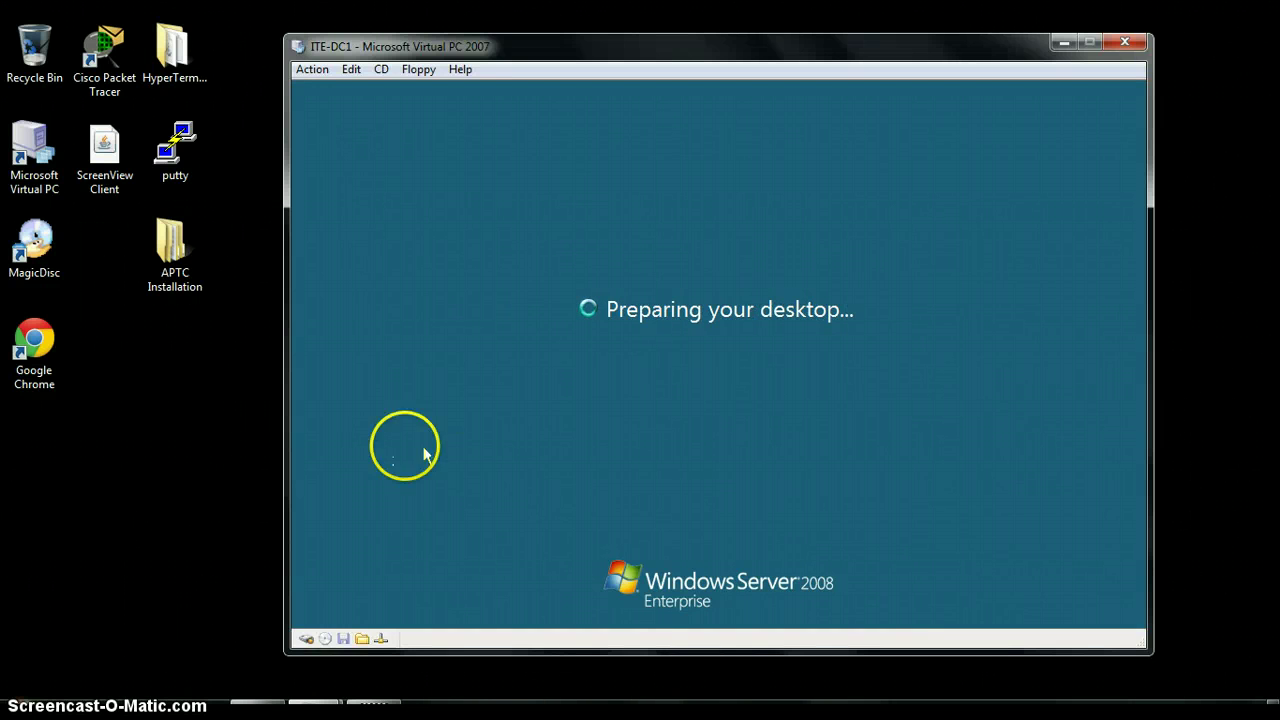
left_click(333, 617)
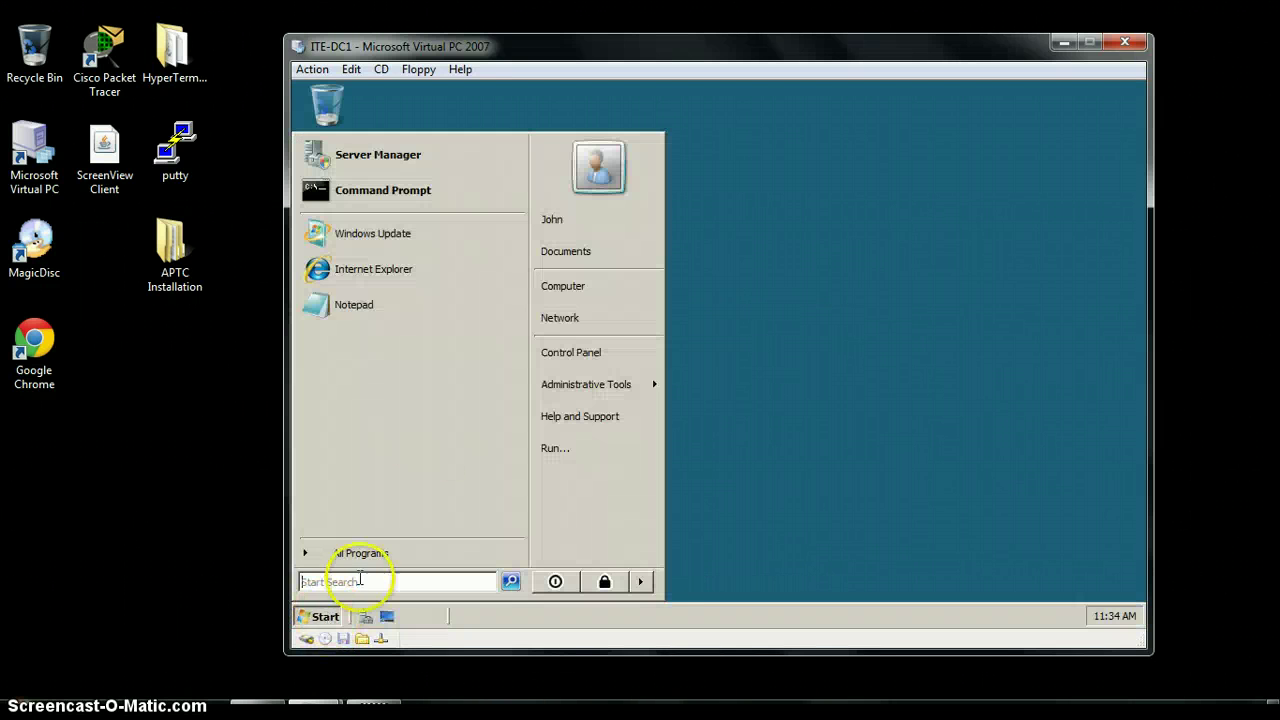
Launch the management console from Start > Run and approve the User Account Control prompt
left_click(597, 460)
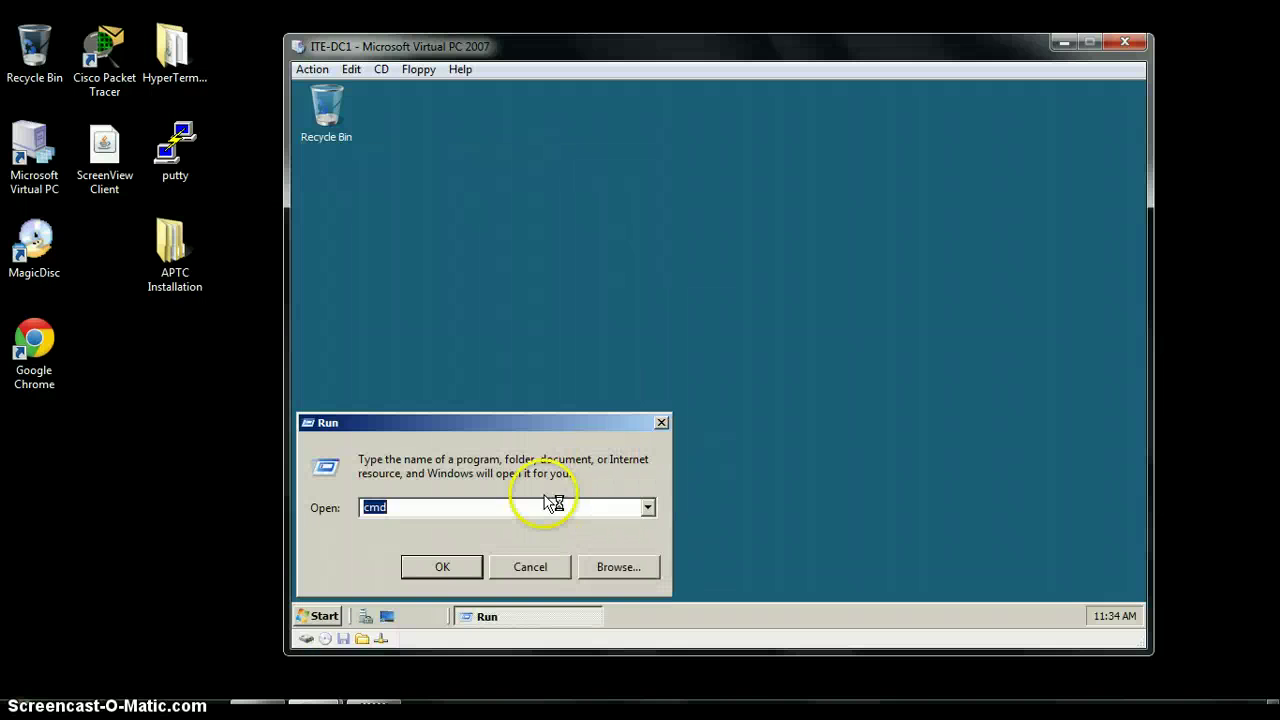
type("cmd")
key("Return")
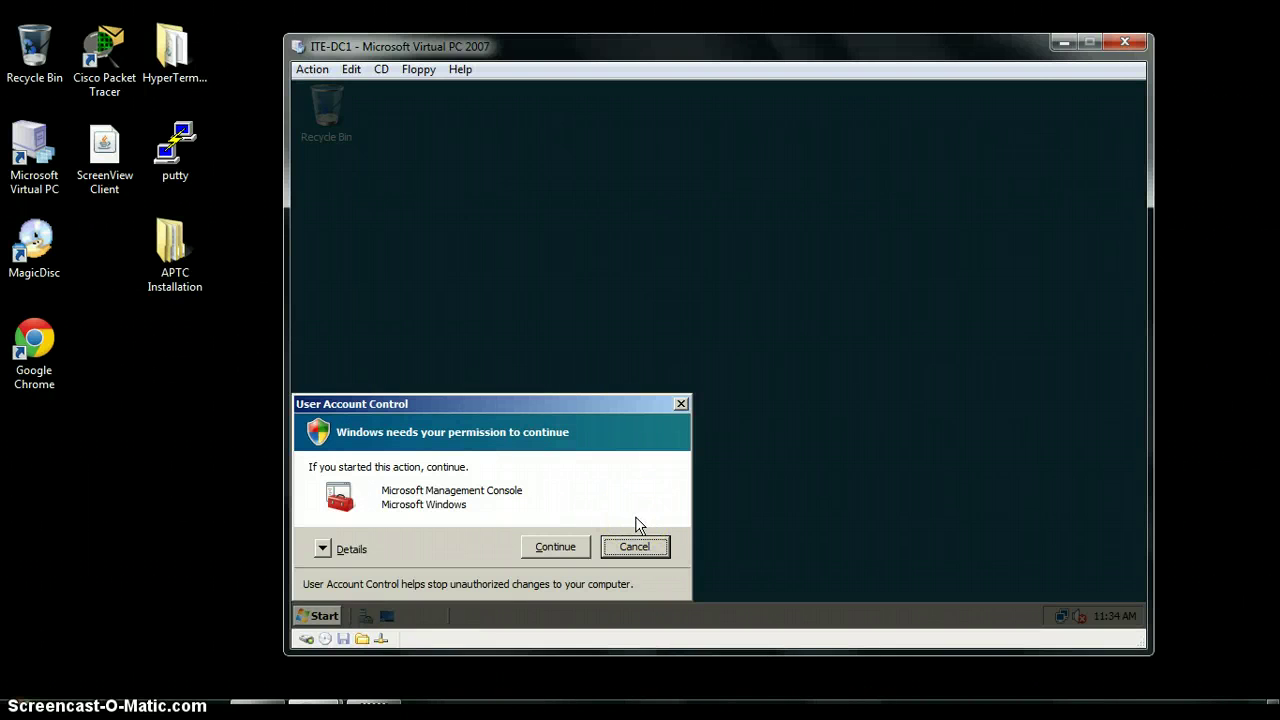
left_click(558, 549)
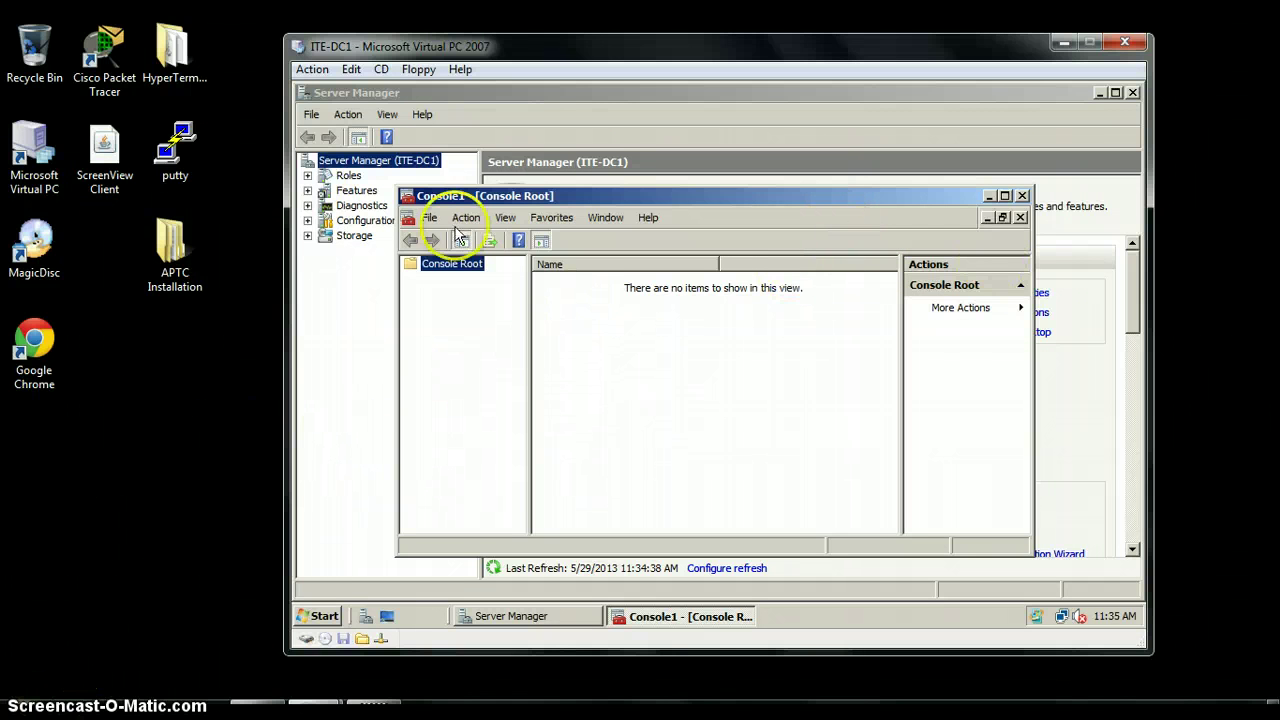
Add the Certificates snap-in for My user account to Console1 via Add/Remove Snap-in
left_click(432, 217)
left_click(507, 316)
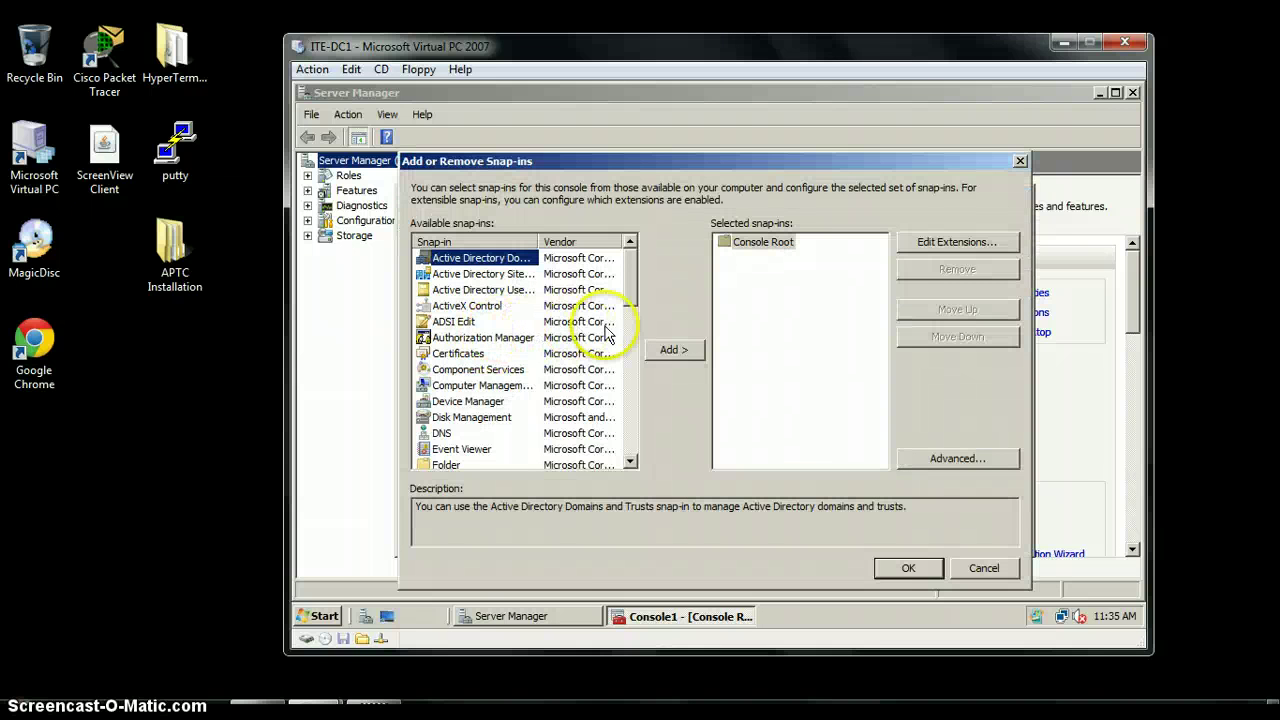
left_click_drag(634, 286, 648, 318)
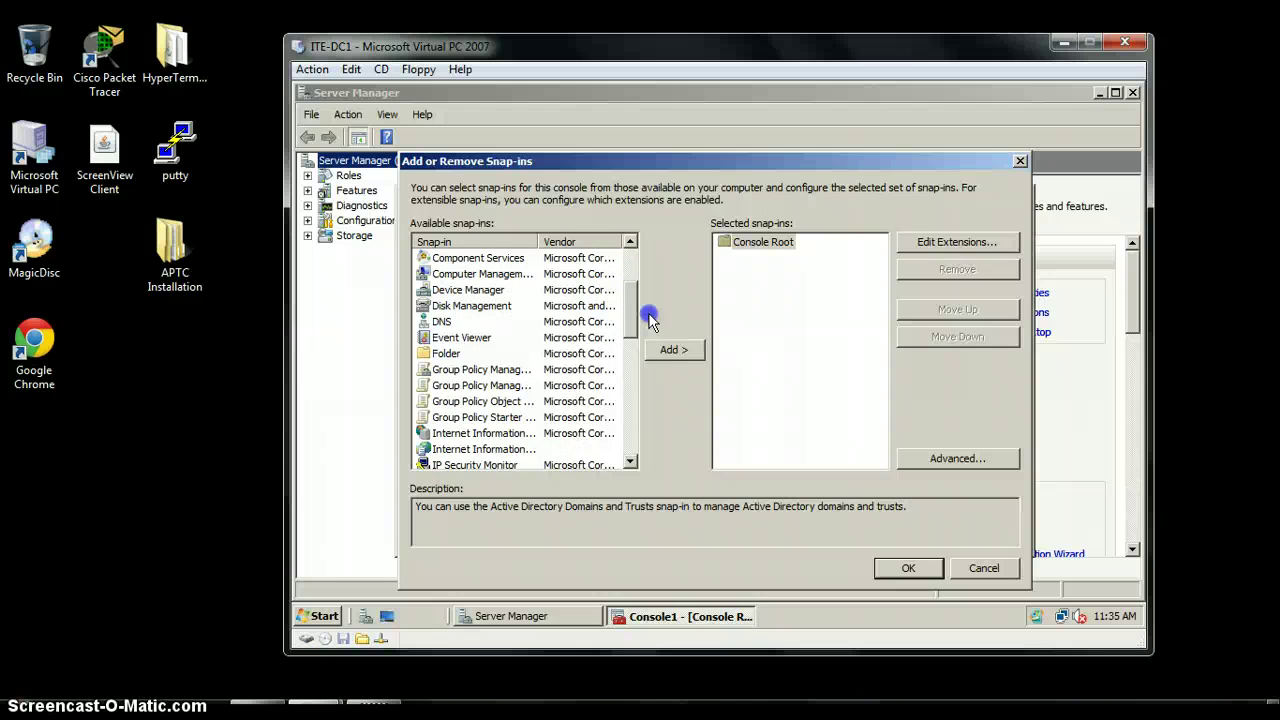
left_click_drag(648, 318, 649, 274)
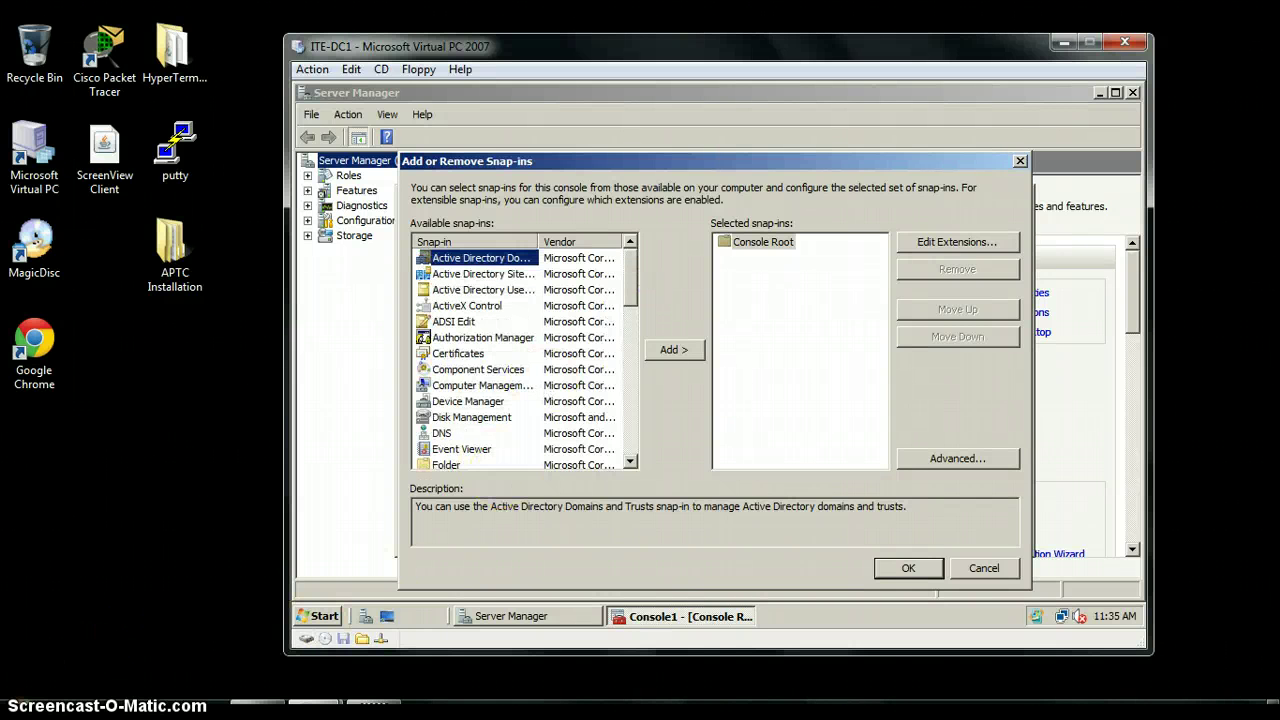
left_click(430, 218)
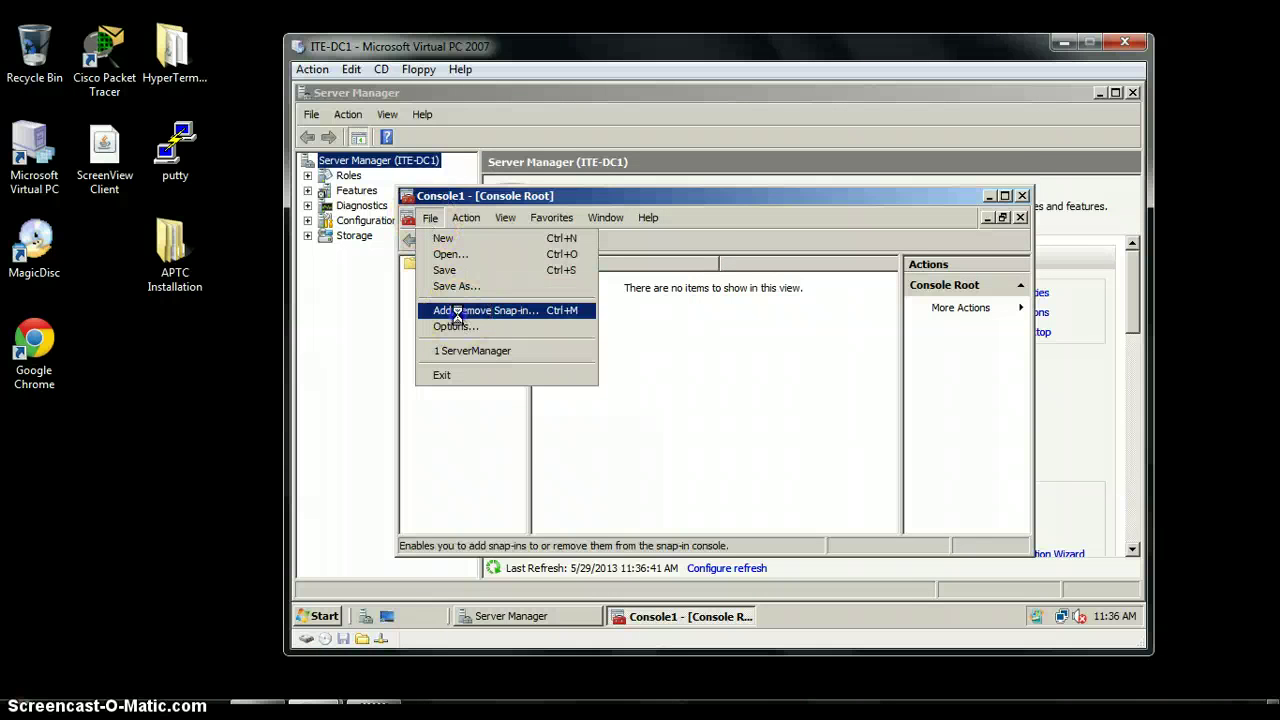
left_click(457, 311)
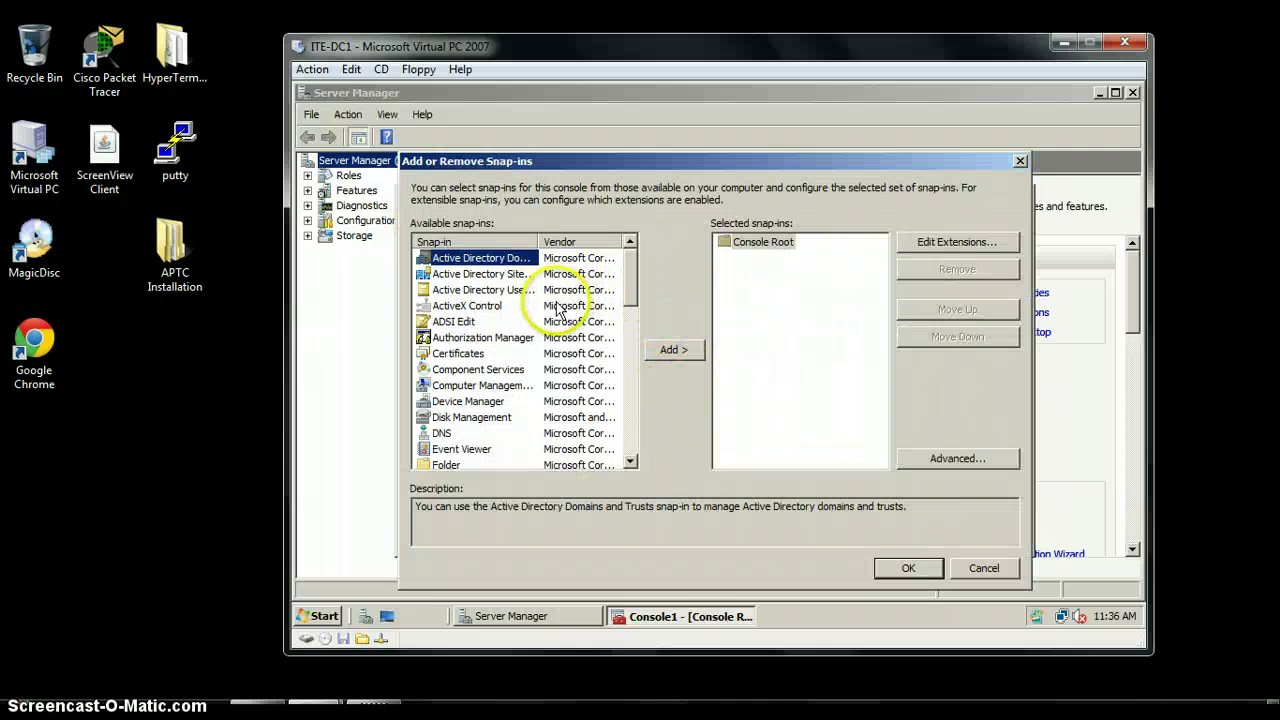
left_click(490, 358)
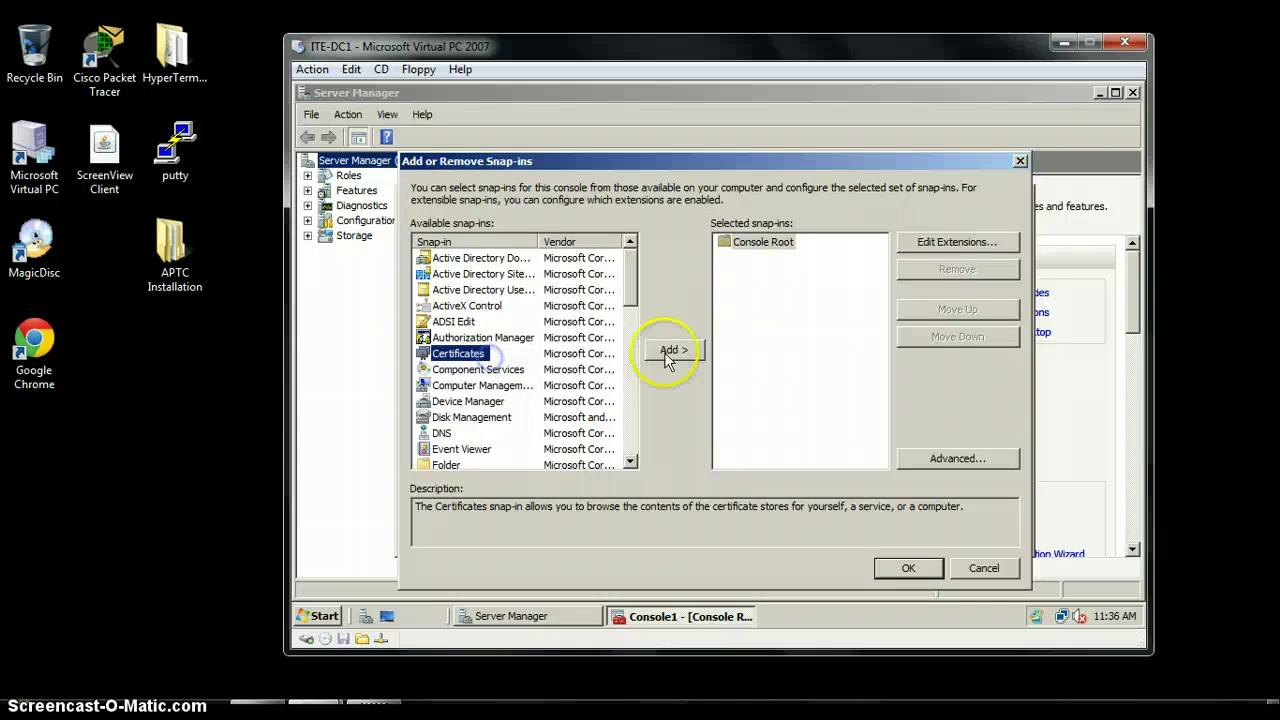
left_click(668, 352)
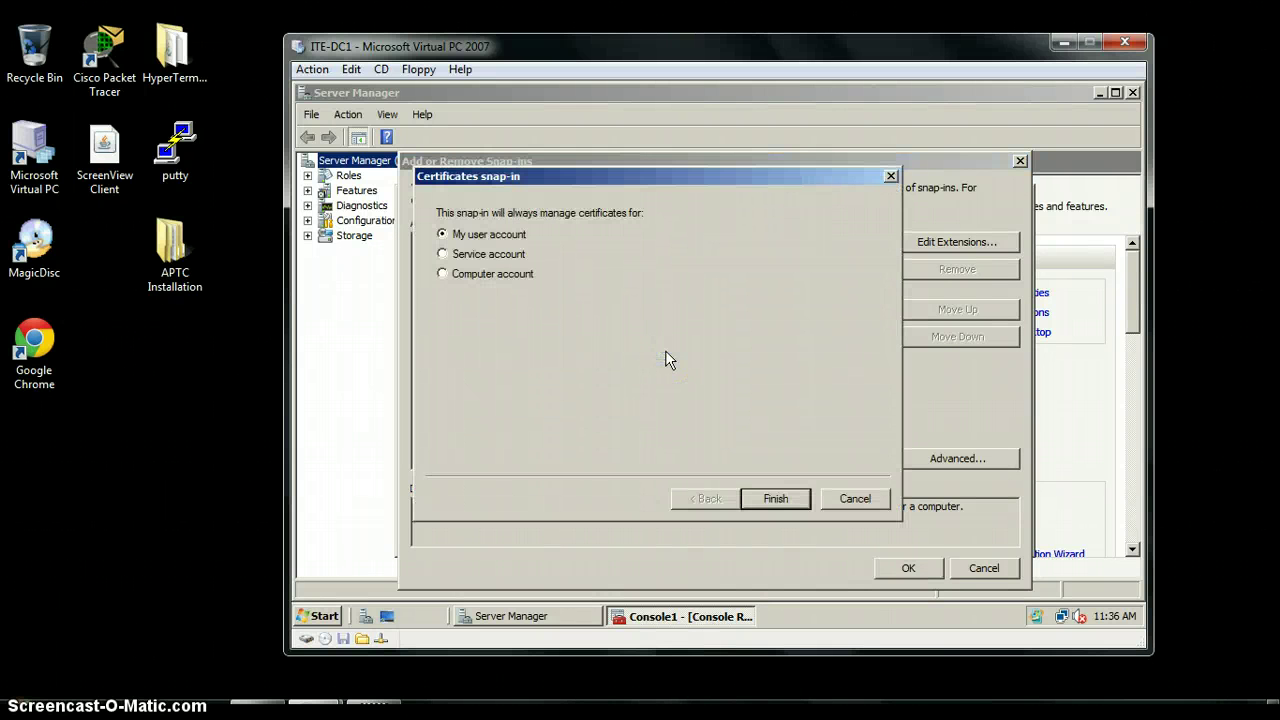
left_click(772, 497)
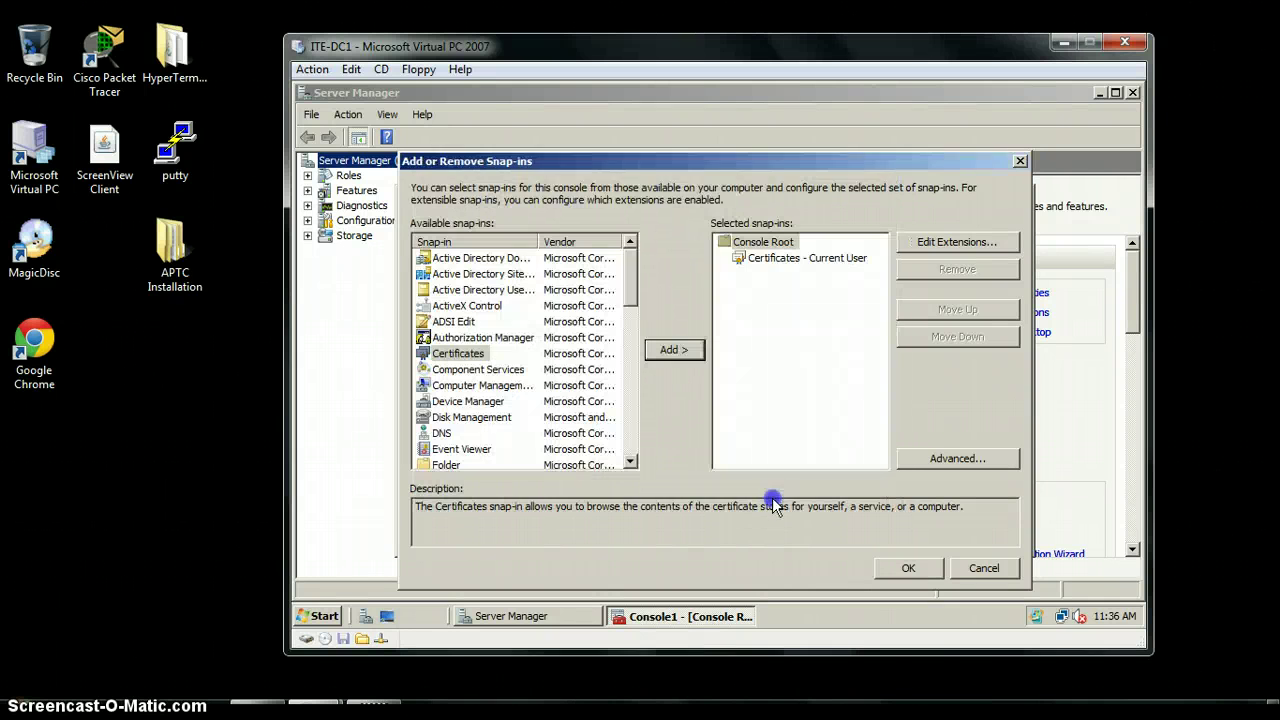
left_click(910, 570)
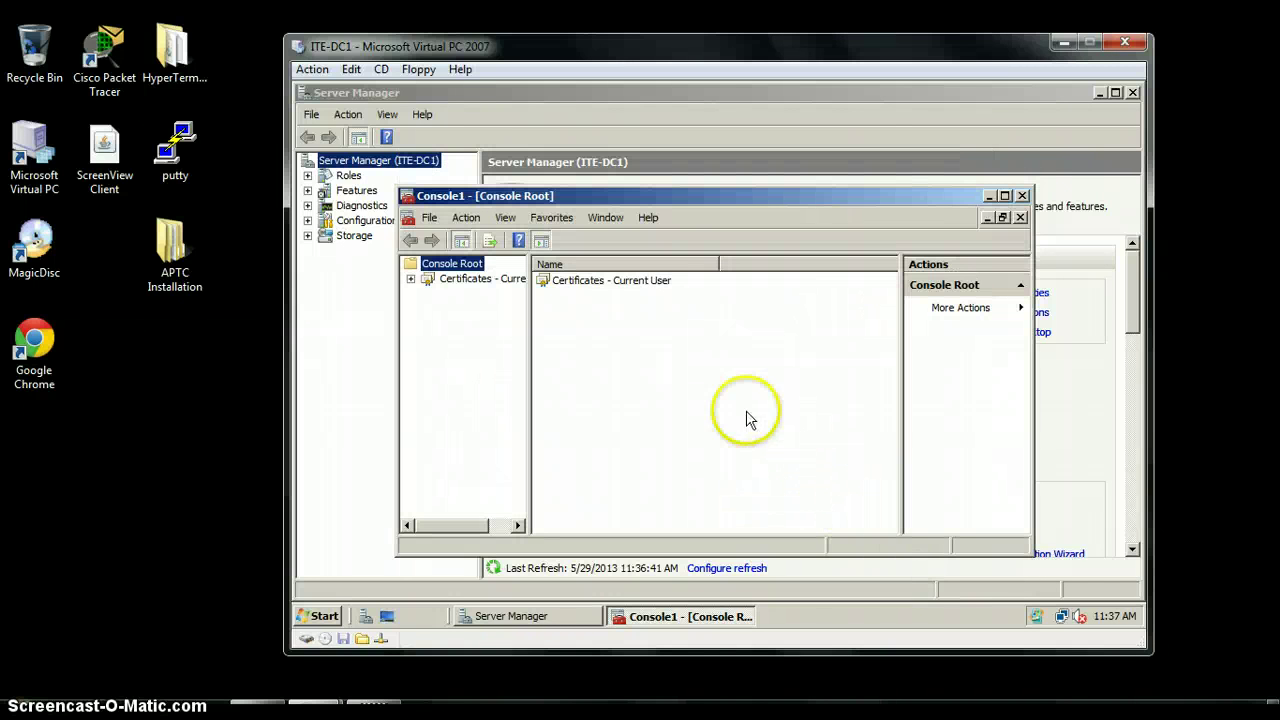
Expand the current user's certificate stores and launch the Certificate Import Wizard for the Personal store
double_click(605, 282)
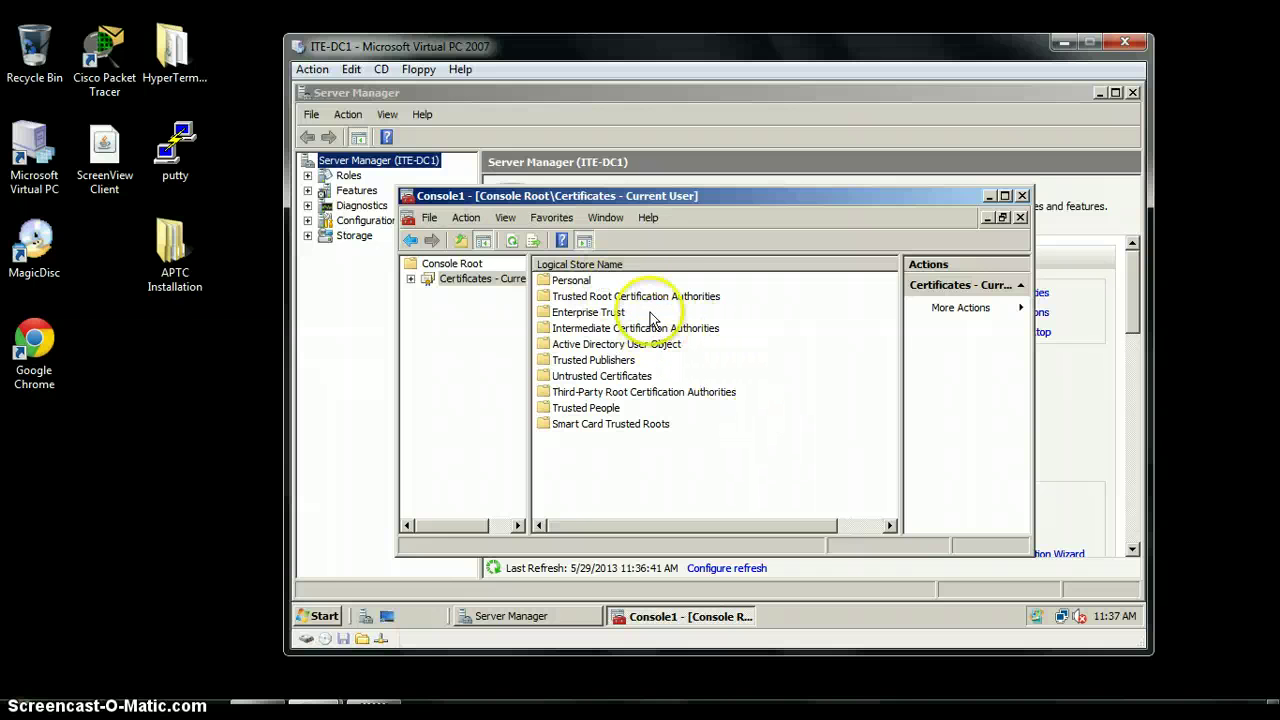
right_click(600, 283)
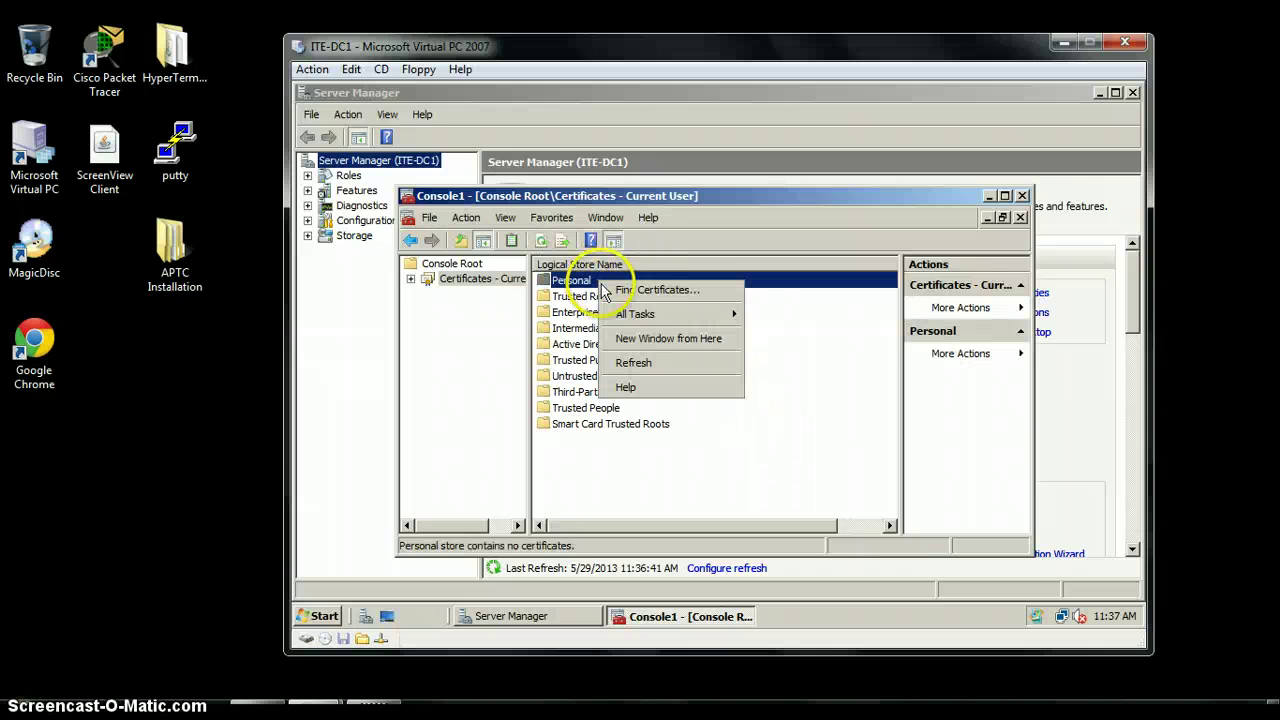
left_click(618, 291)
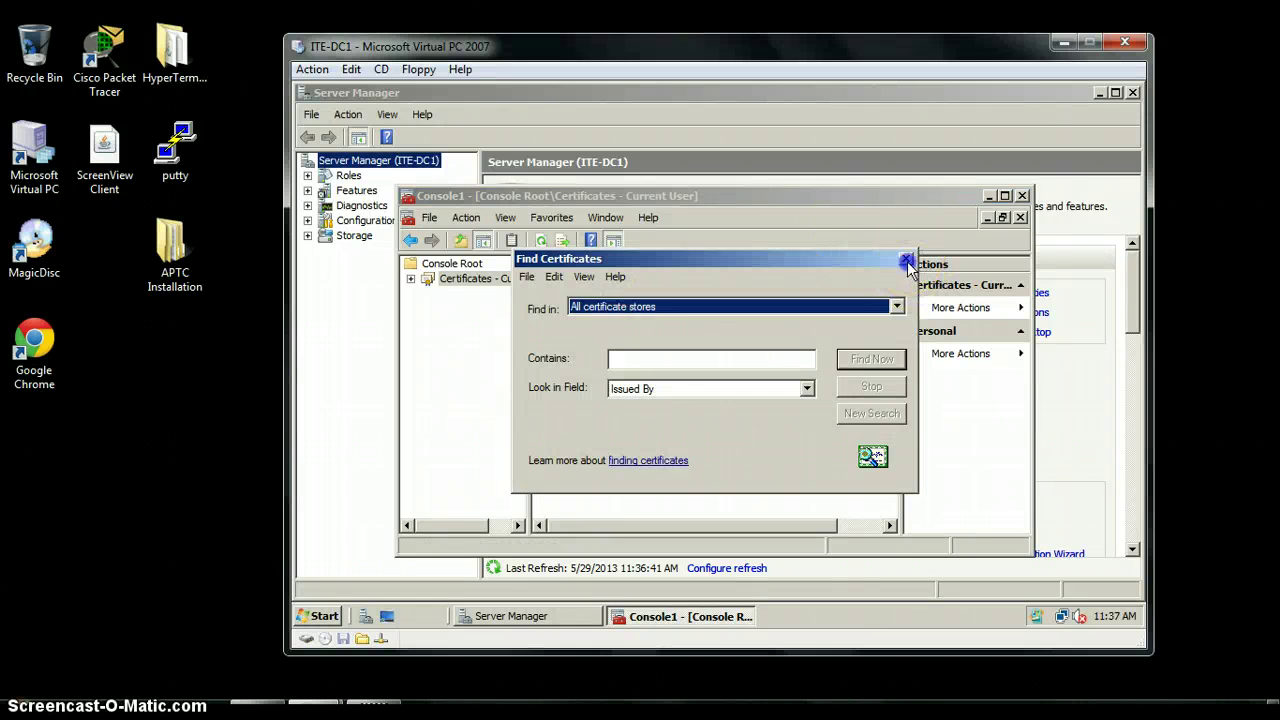
left_click(905, 258)
right_click(633, 280)
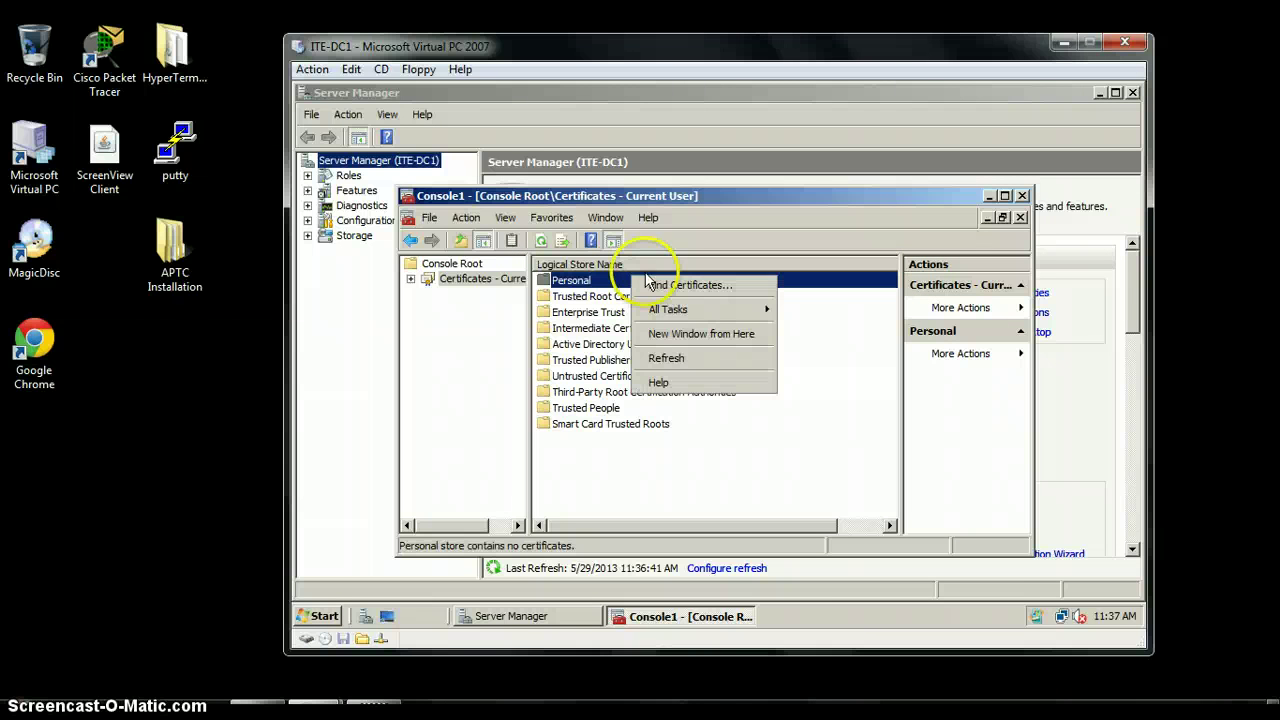
left_click(750, 310)
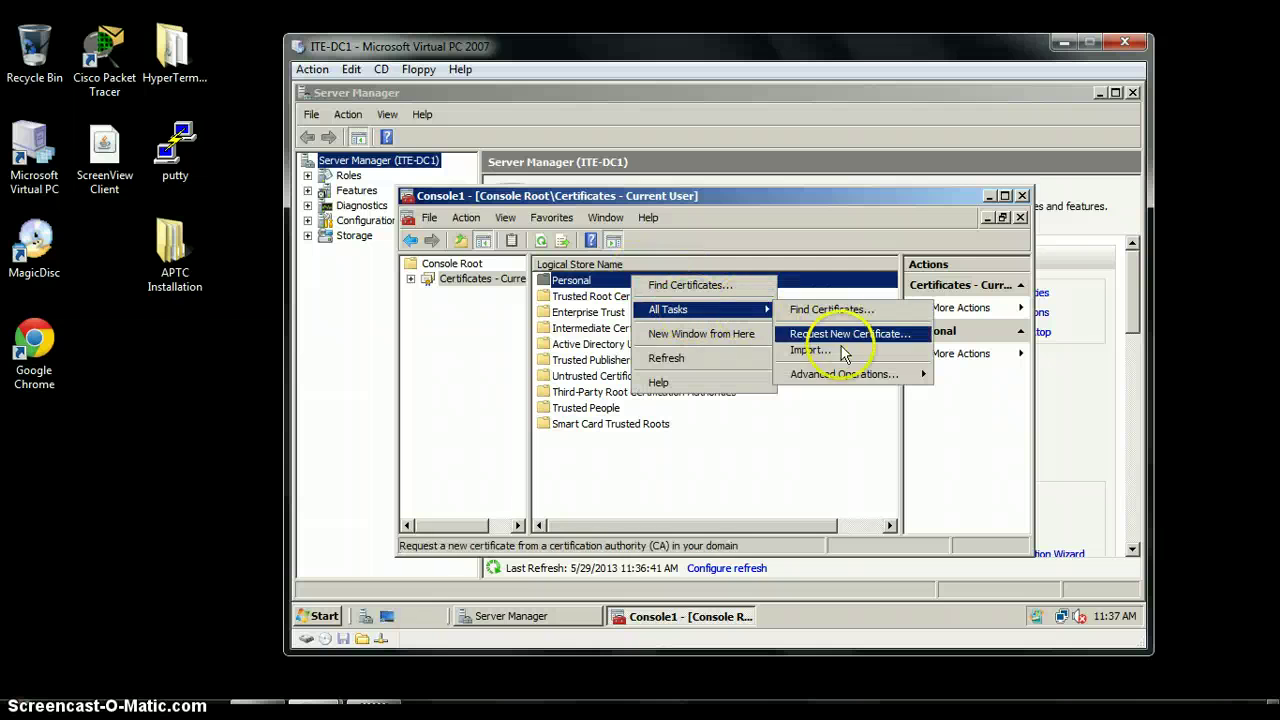
left_click(808, 349)
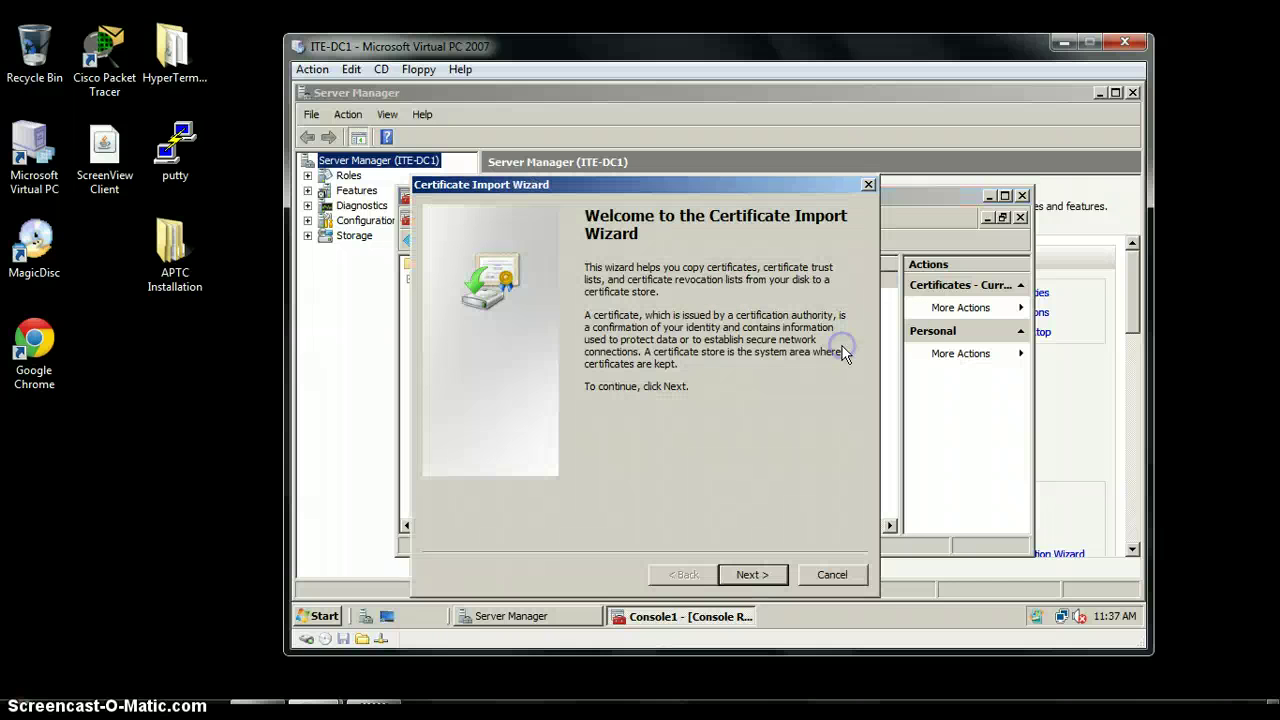
Import \\ite-dc1\storage\efsrecovery.pfx into Personal, keeping the default password and store settings
left_click(750, 574)
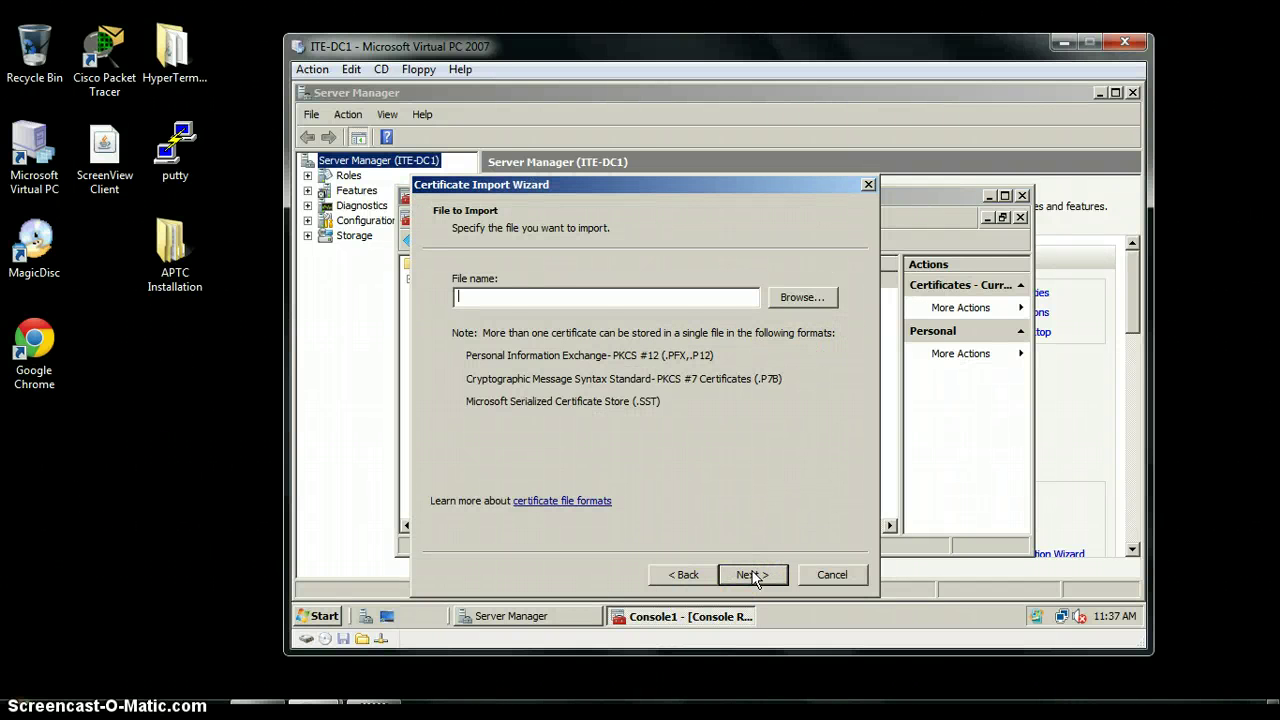
type("\\\\ite-dc1\\storage")
type("\\efsrecovery")
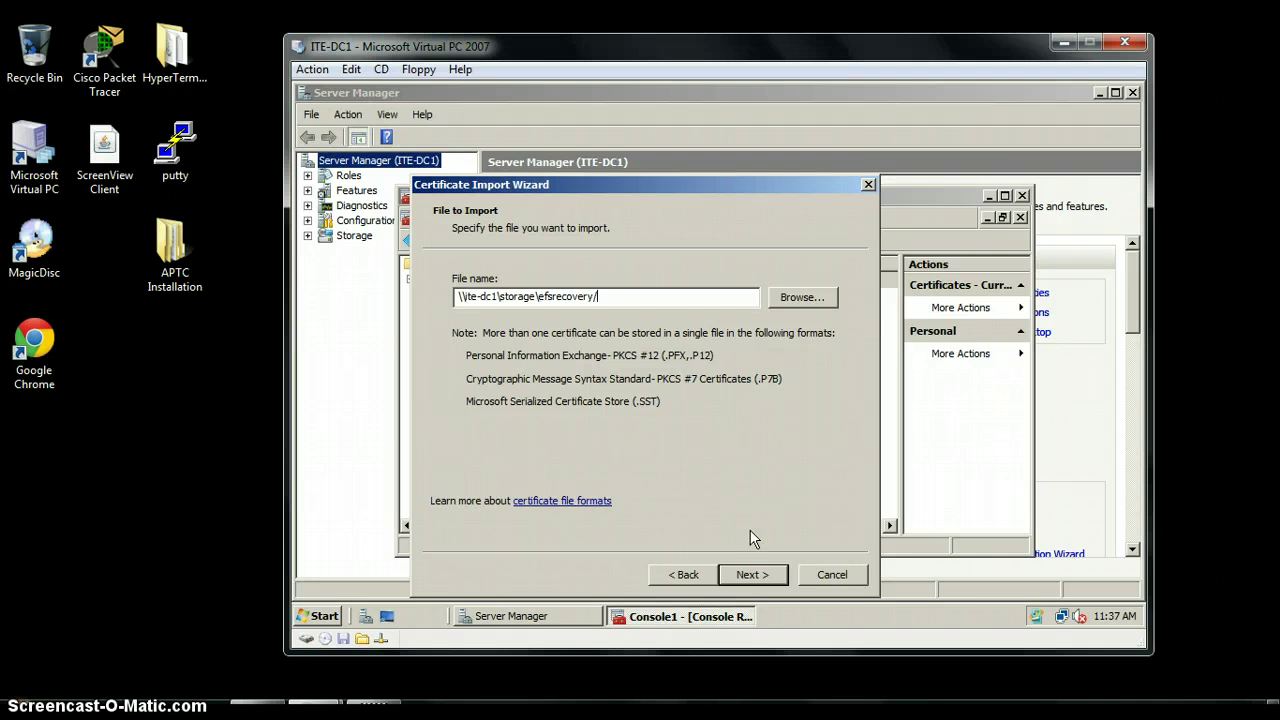
type(".pfx")
left_click(752, 575)
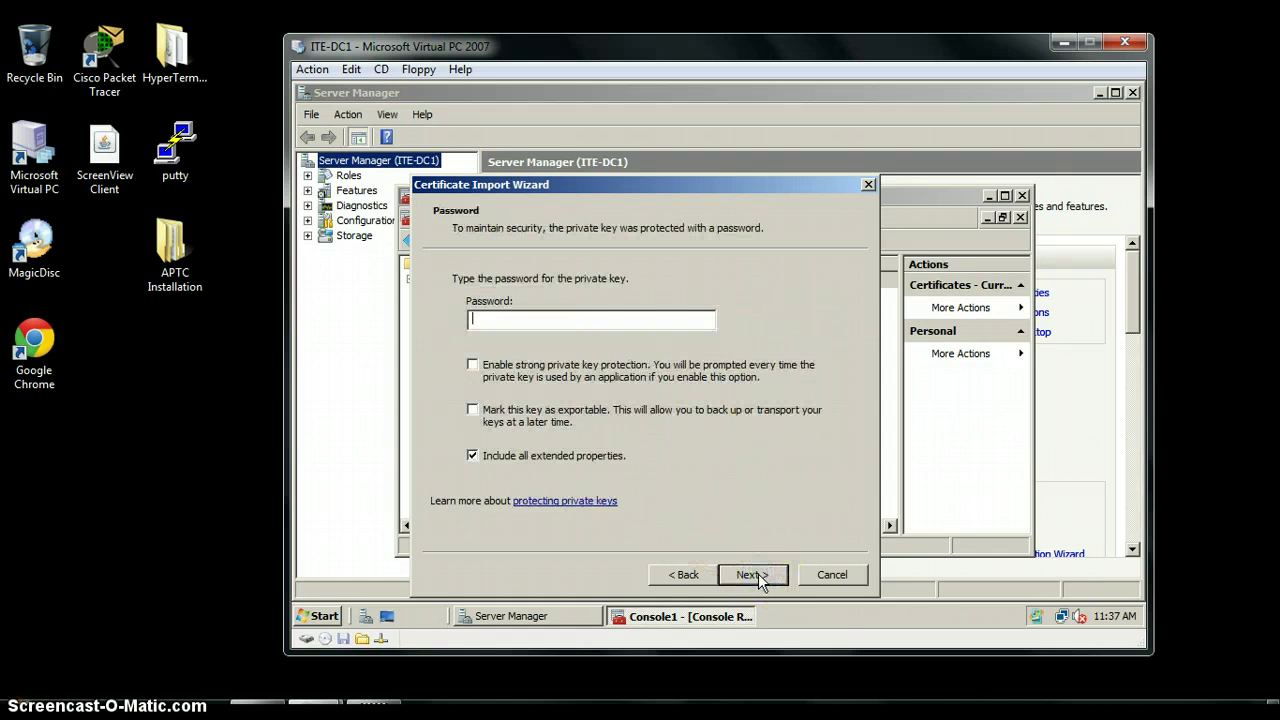
left_click(752, 575)
left_click(752, 575)
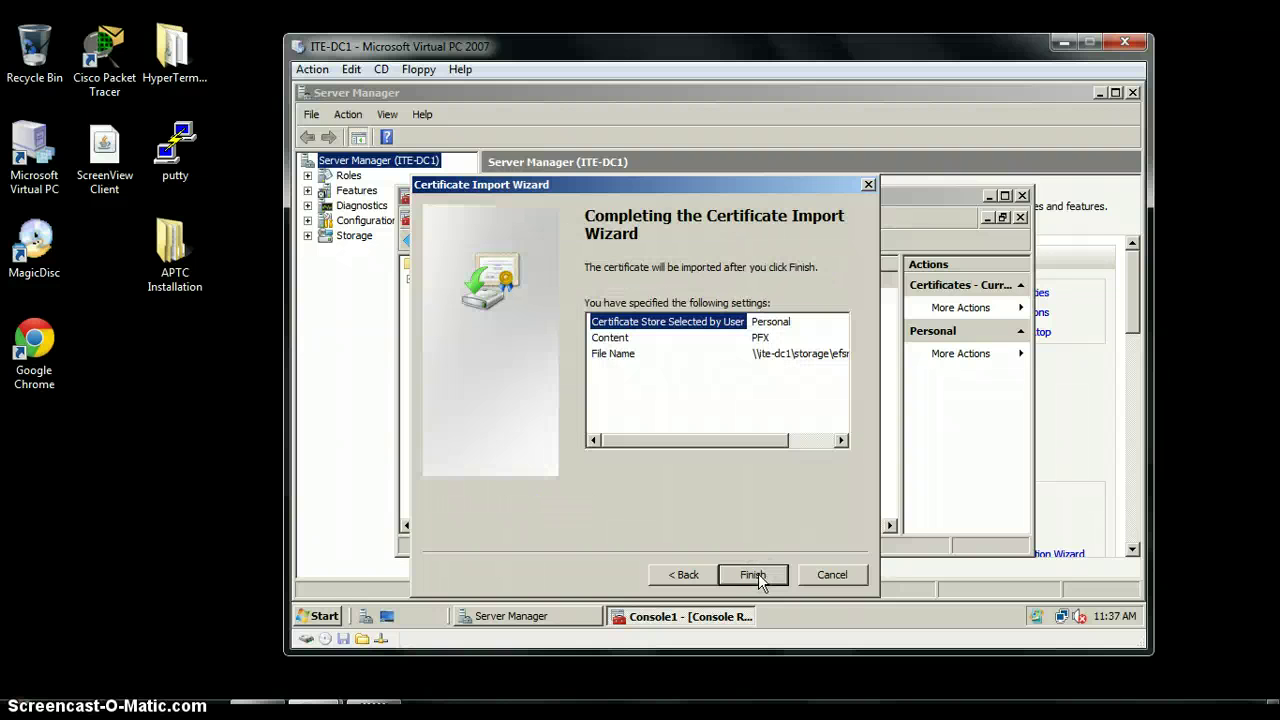
left_click(756, 578)
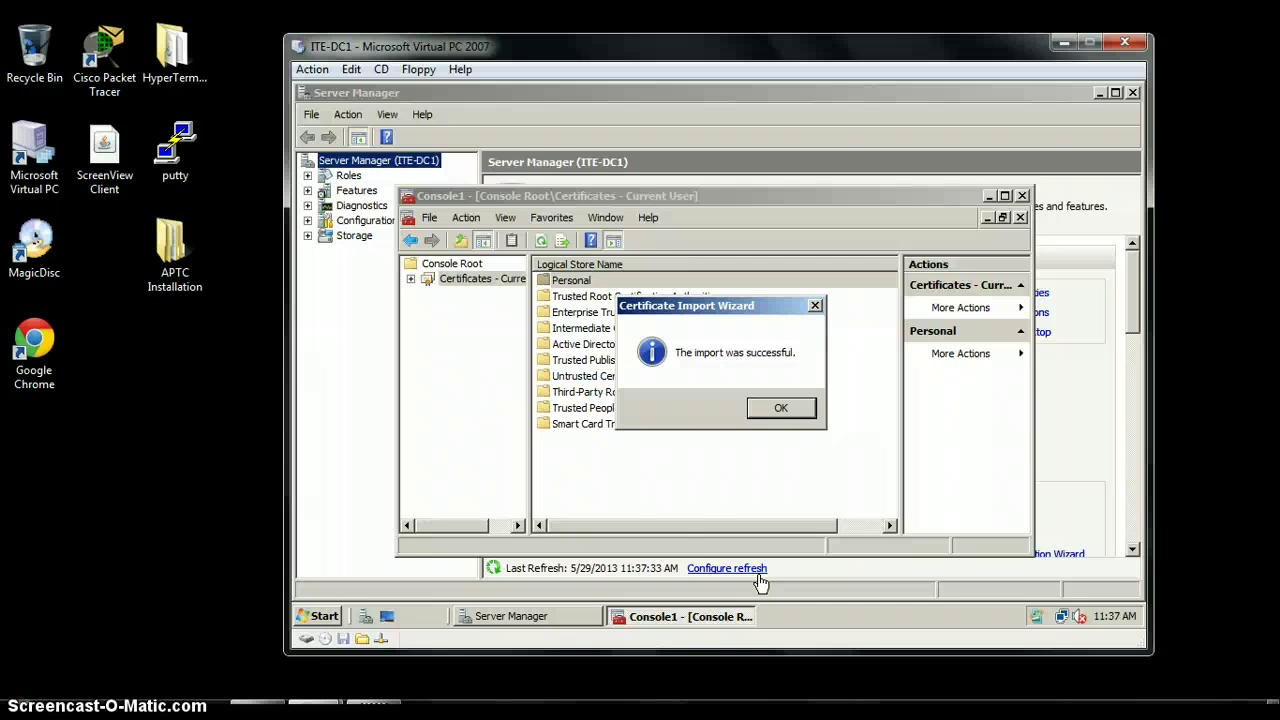
Acknowledge the successful import message and bring up the Run prompt from the Start menu
left_click(790, 410)
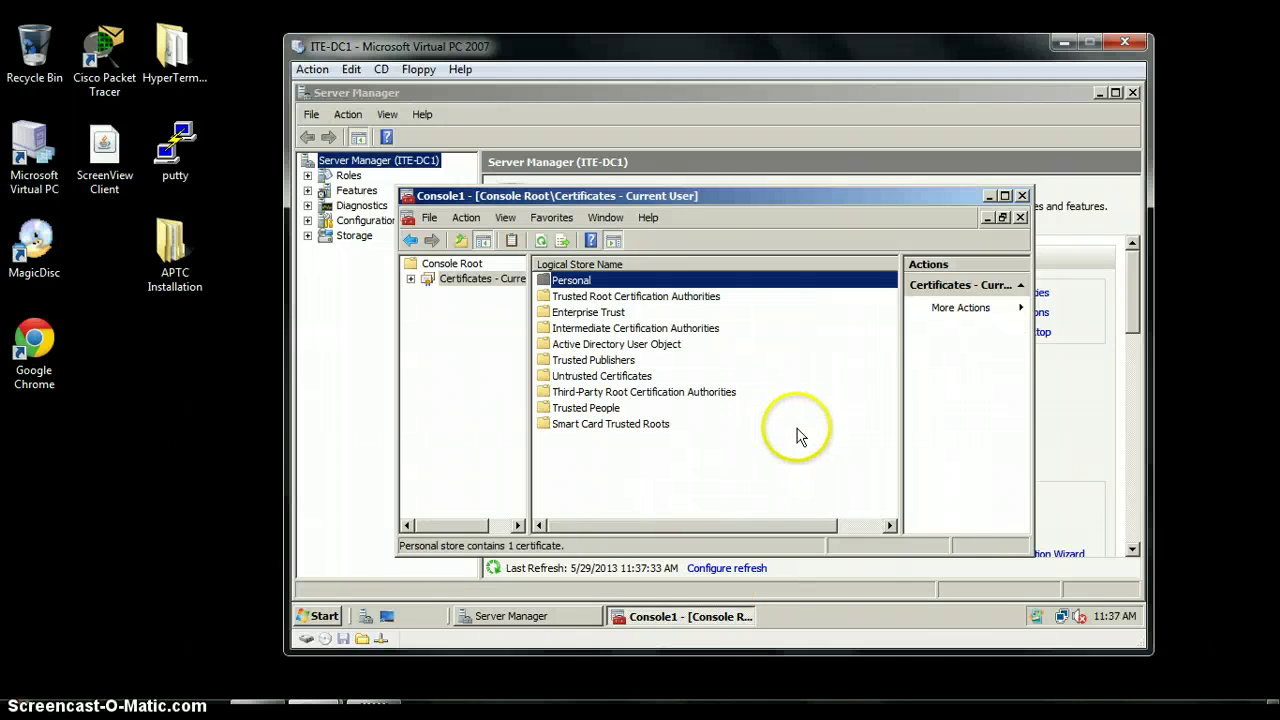
left_click(322, 616)
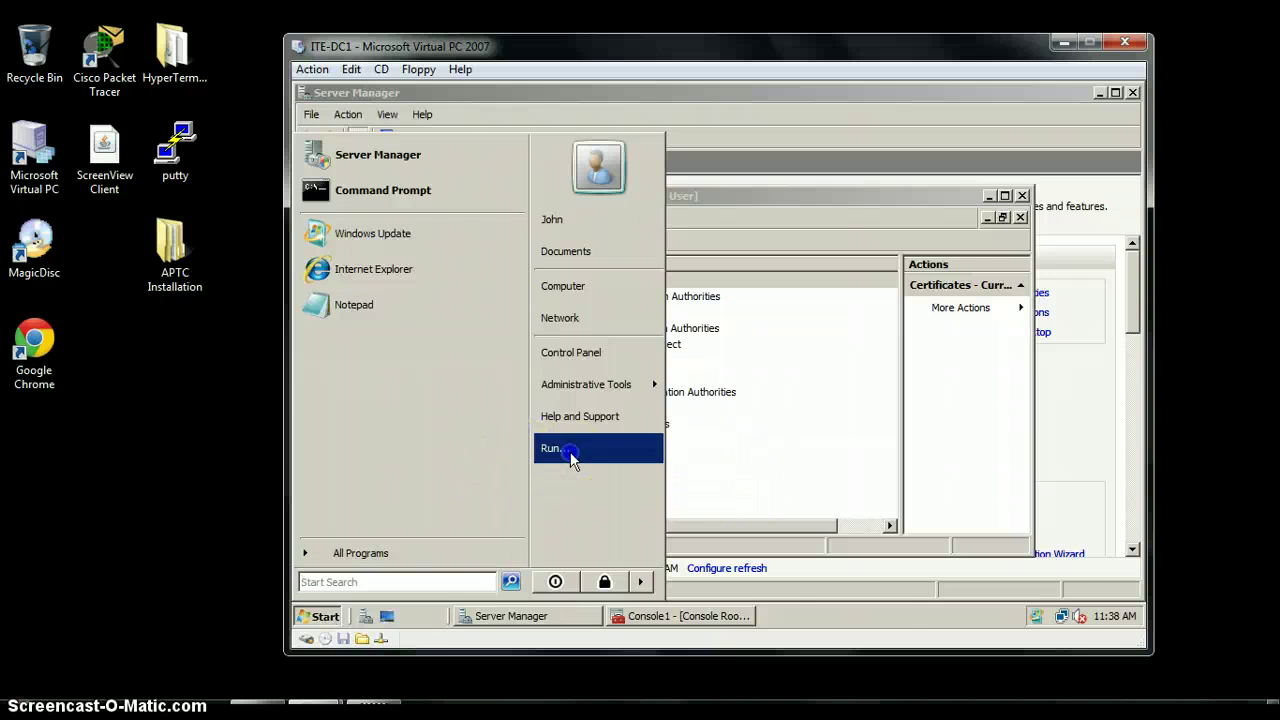
left_click(569, 452)
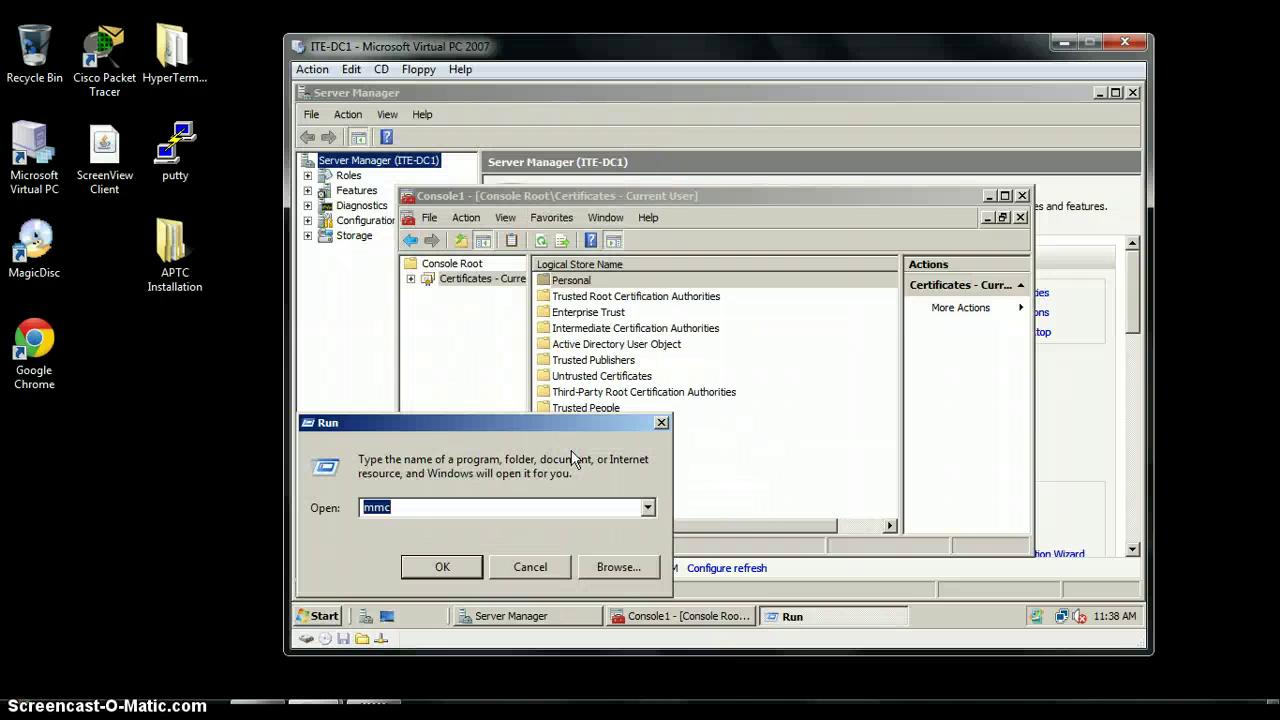
Open \\ITE-DC1\Storage\Encrypted, picking Storage and Encrypted from the path suggestions
type("\\\\")
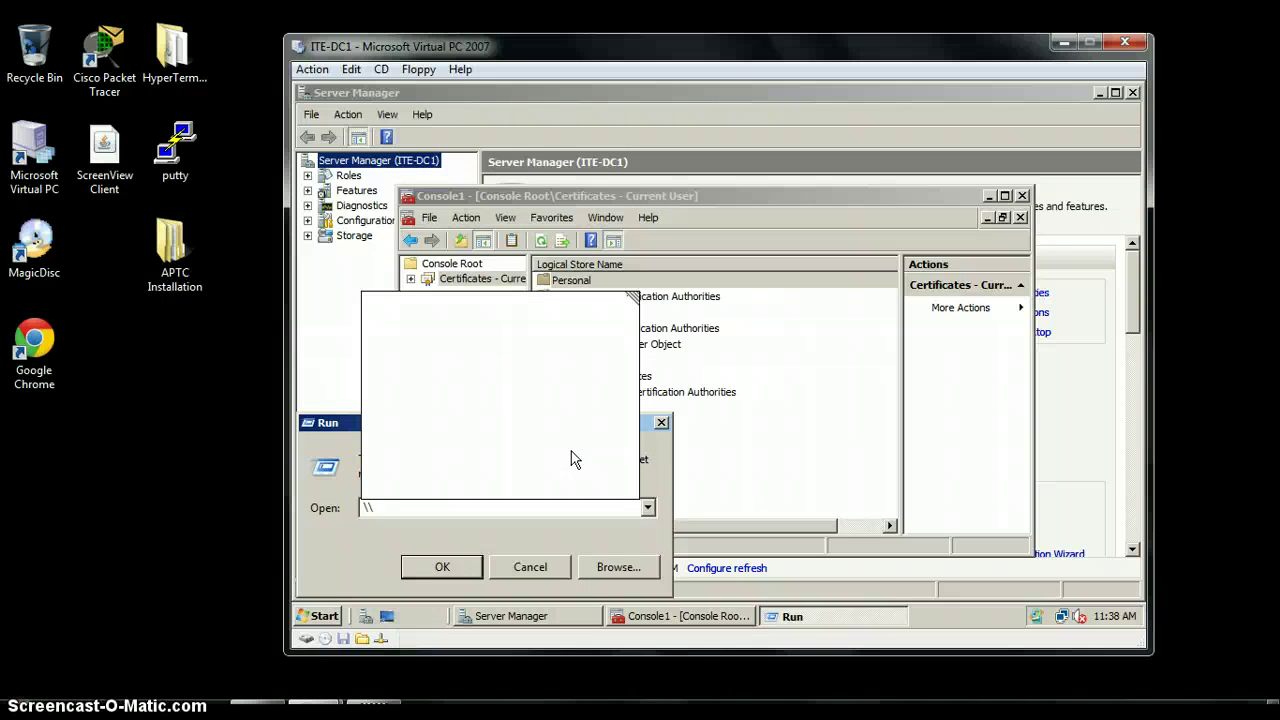
type("ITE-DC")
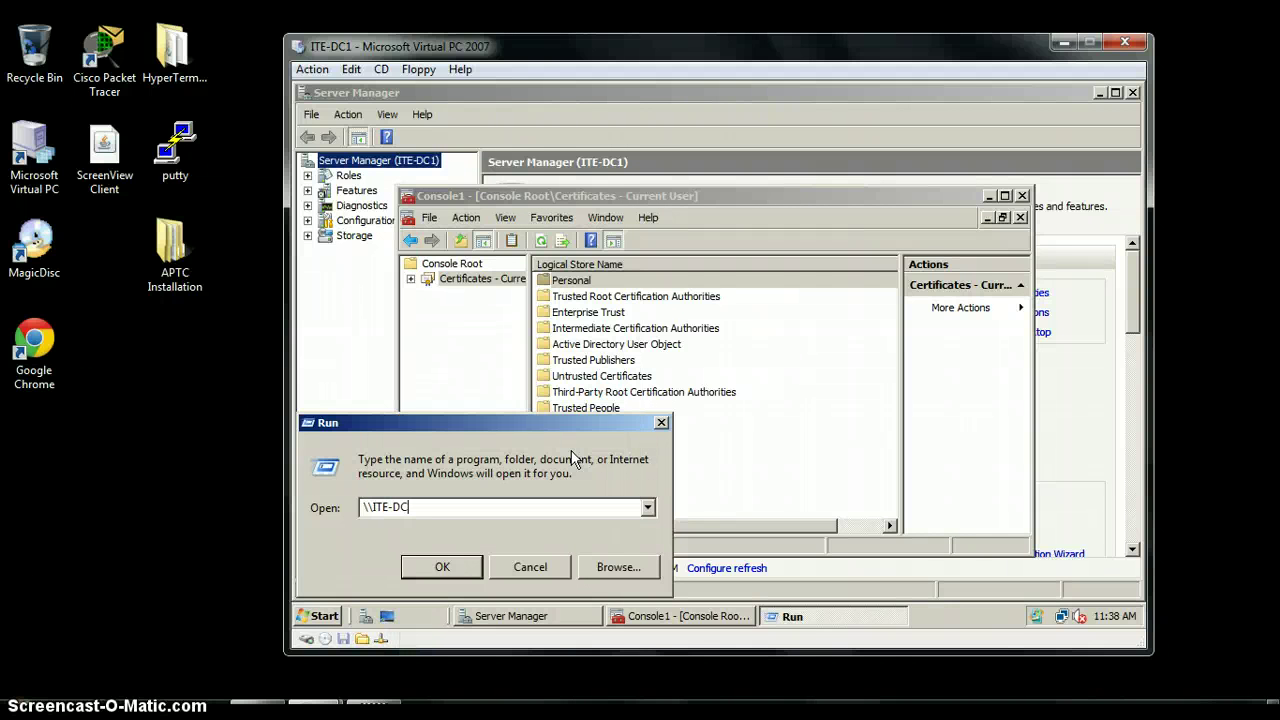
type("1\\ST")
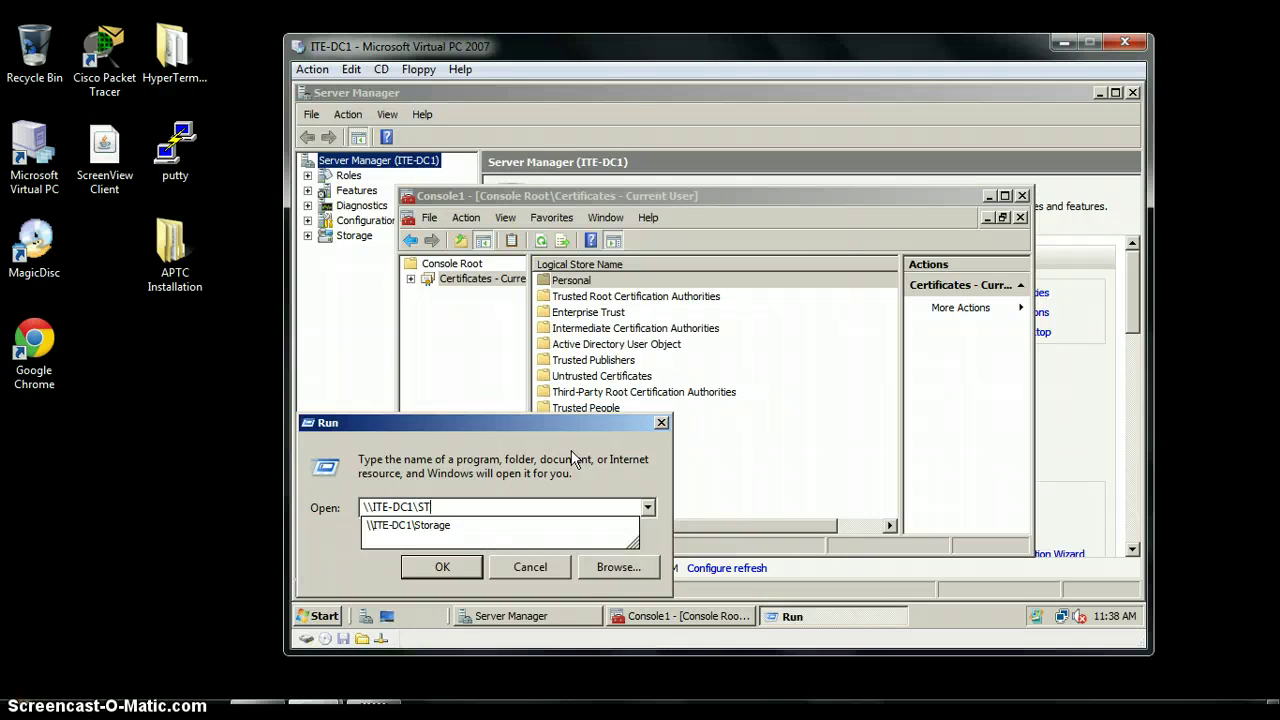
key("BackSpace")
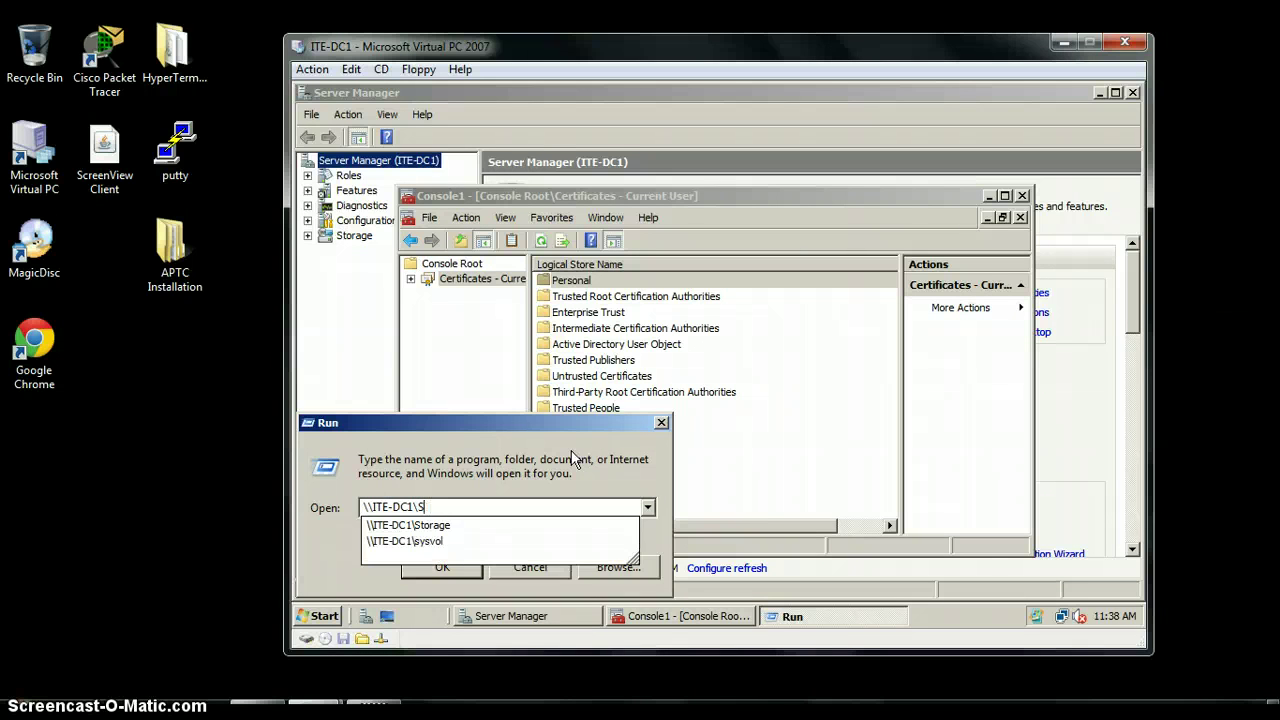
key("Tab")
key("shift+Tab")
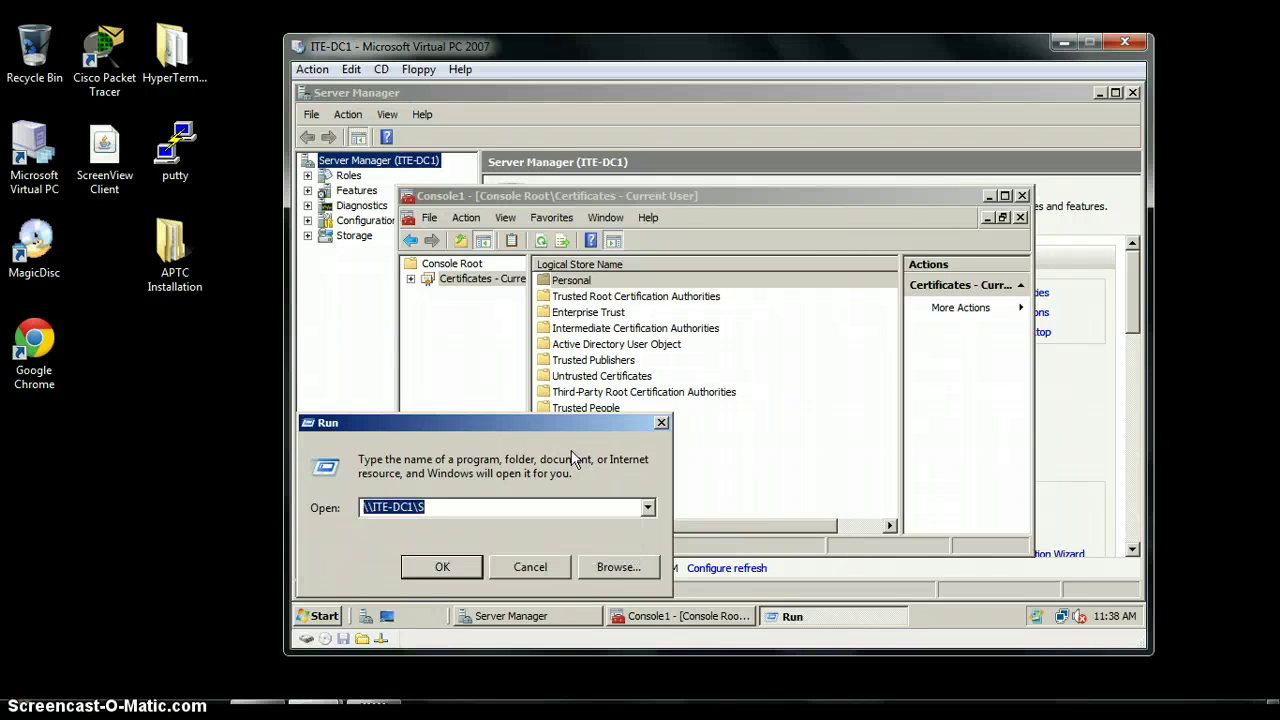
key("End")
type("T")
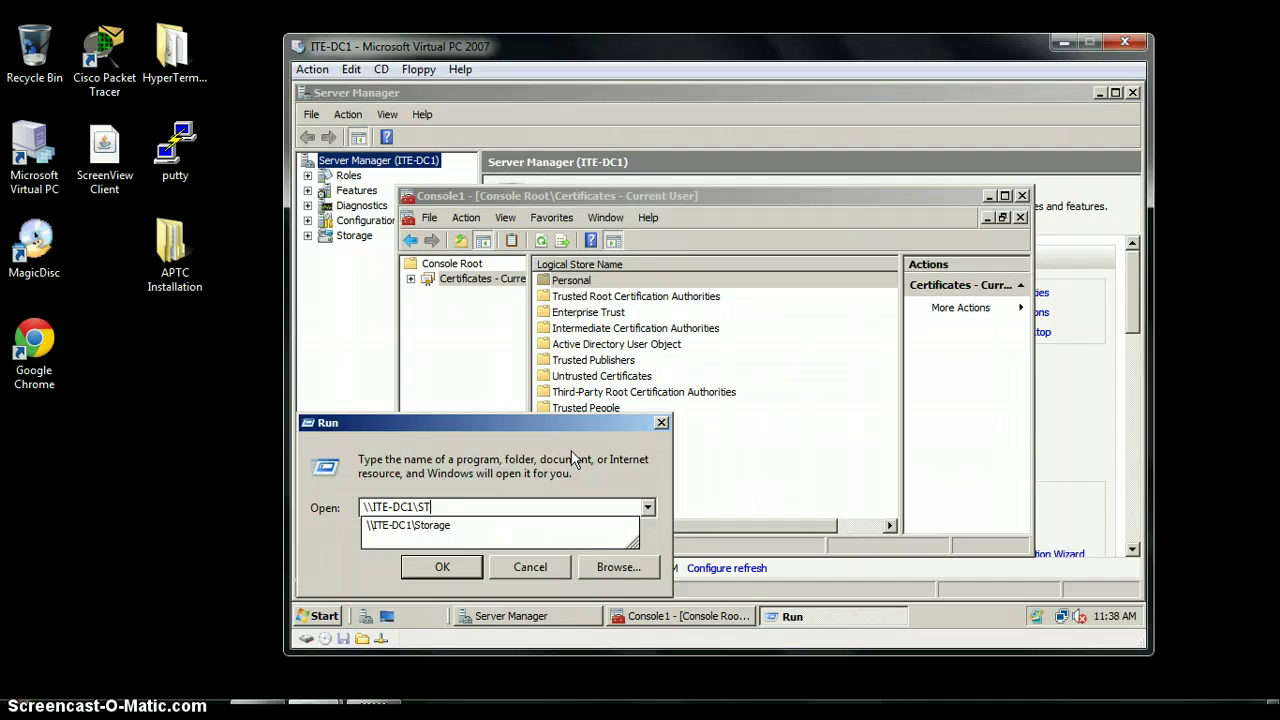
key("Down")
type("\\")
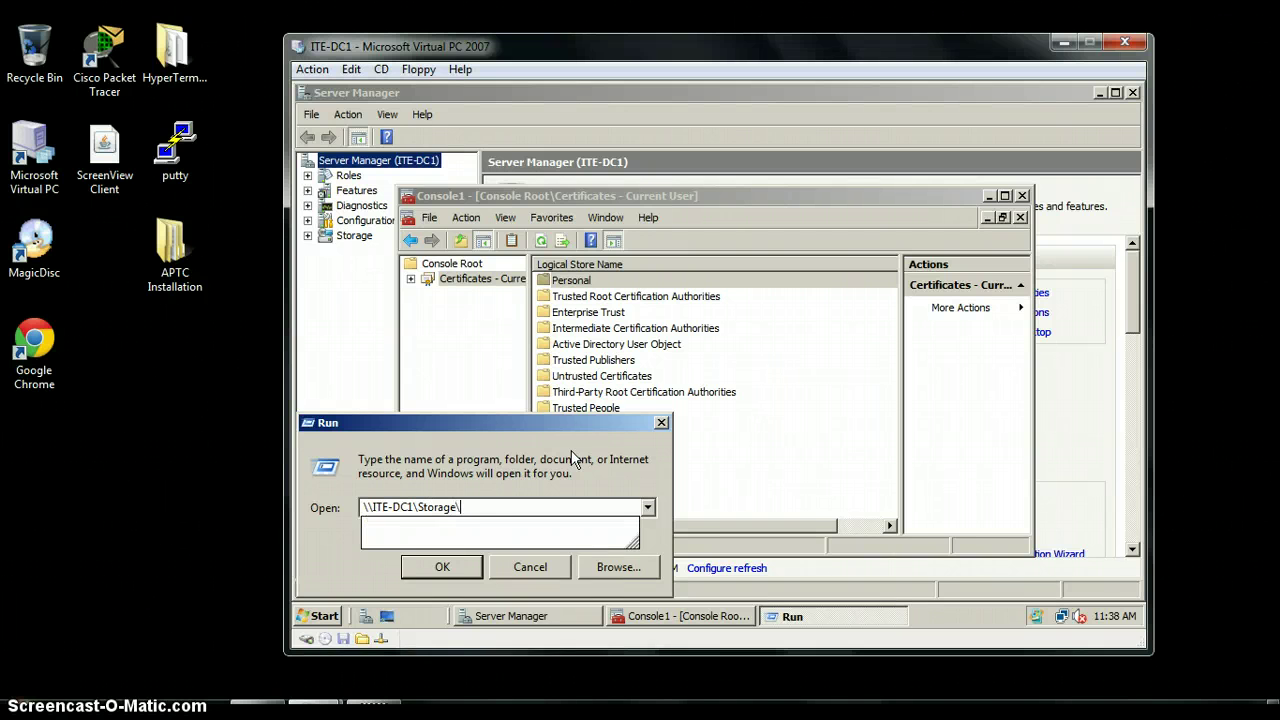
key("Down")
key("Down")
key("Down")
key("Down")
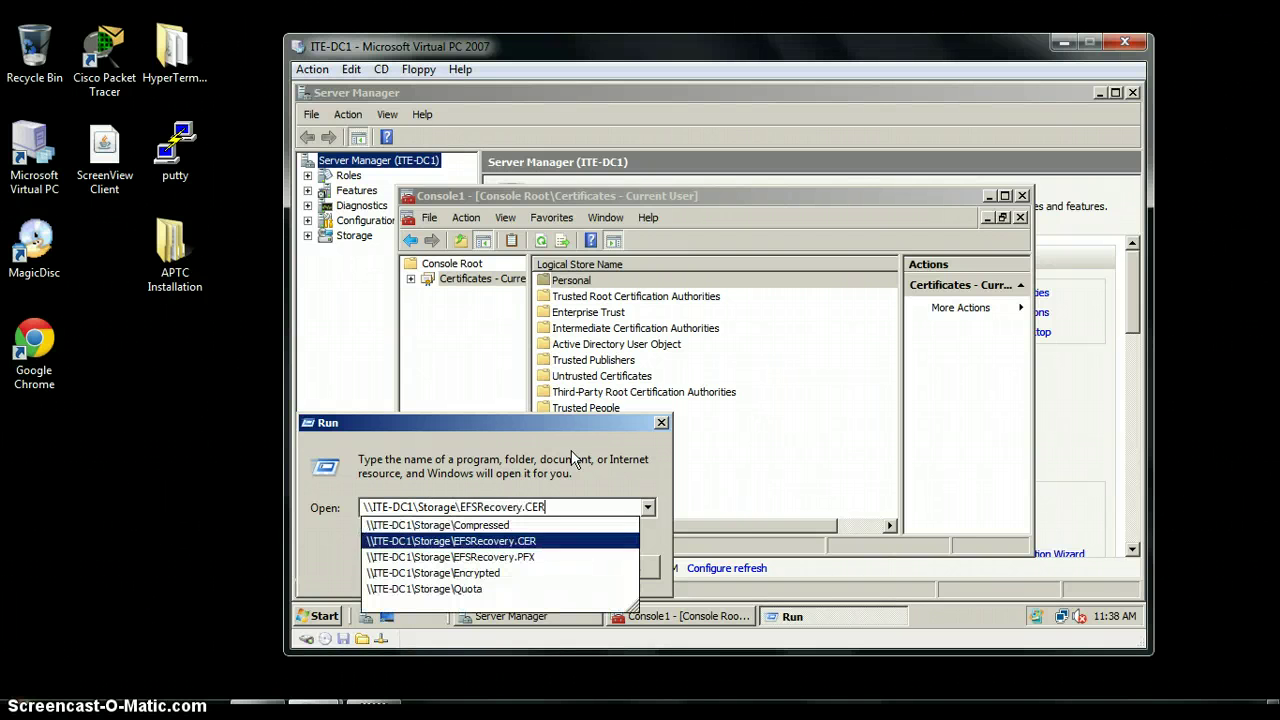
key("Return")
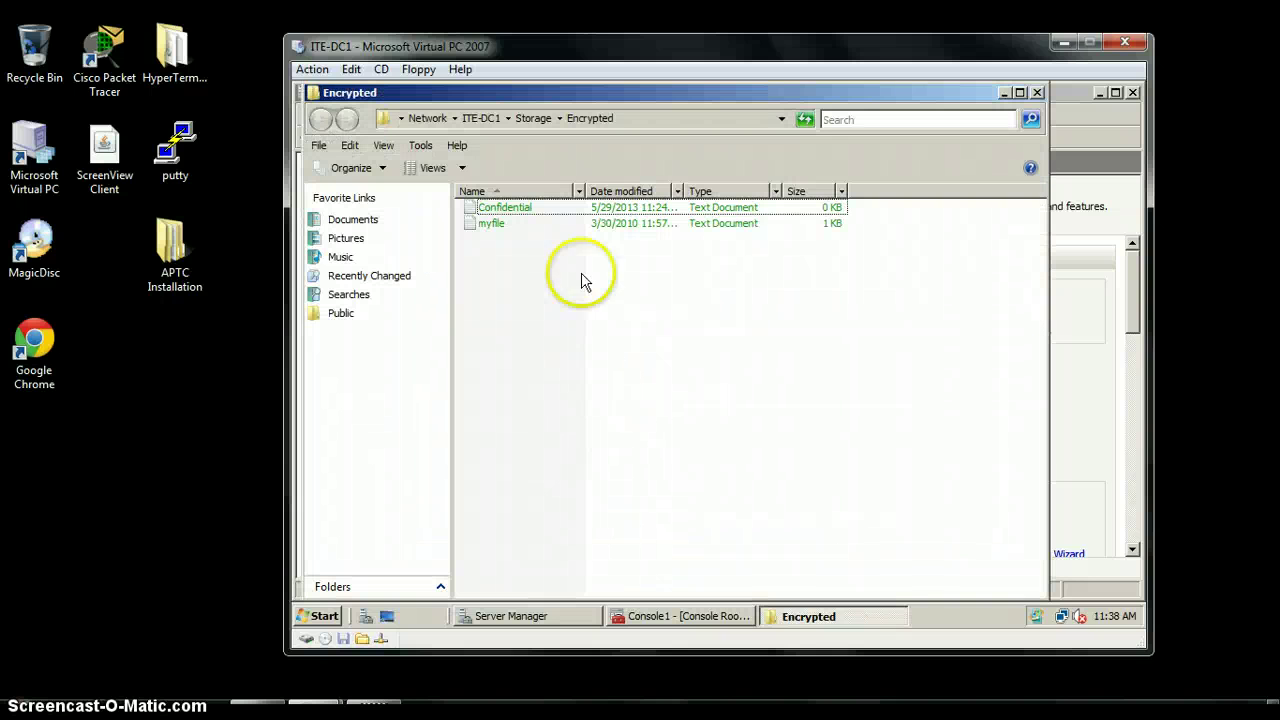
Try to open the Confidential file and dismiss the Access is denied error
double_click(528, 207)
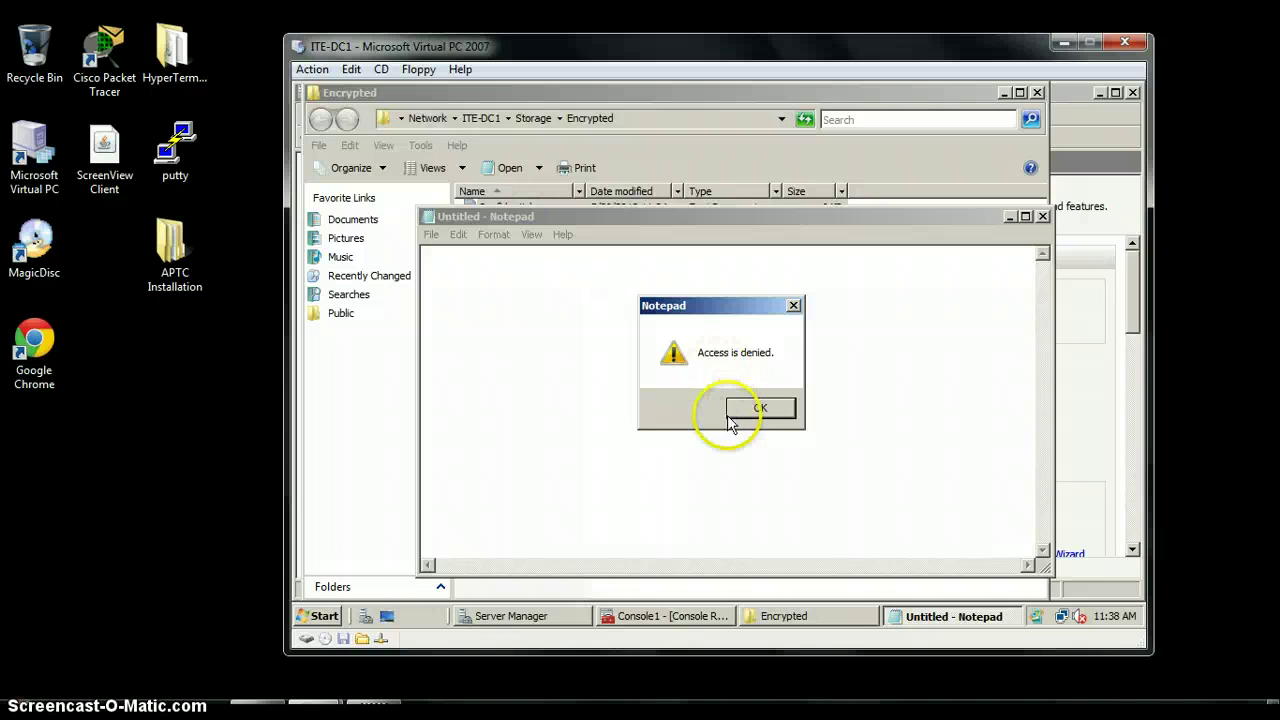
left_click(752, 410)
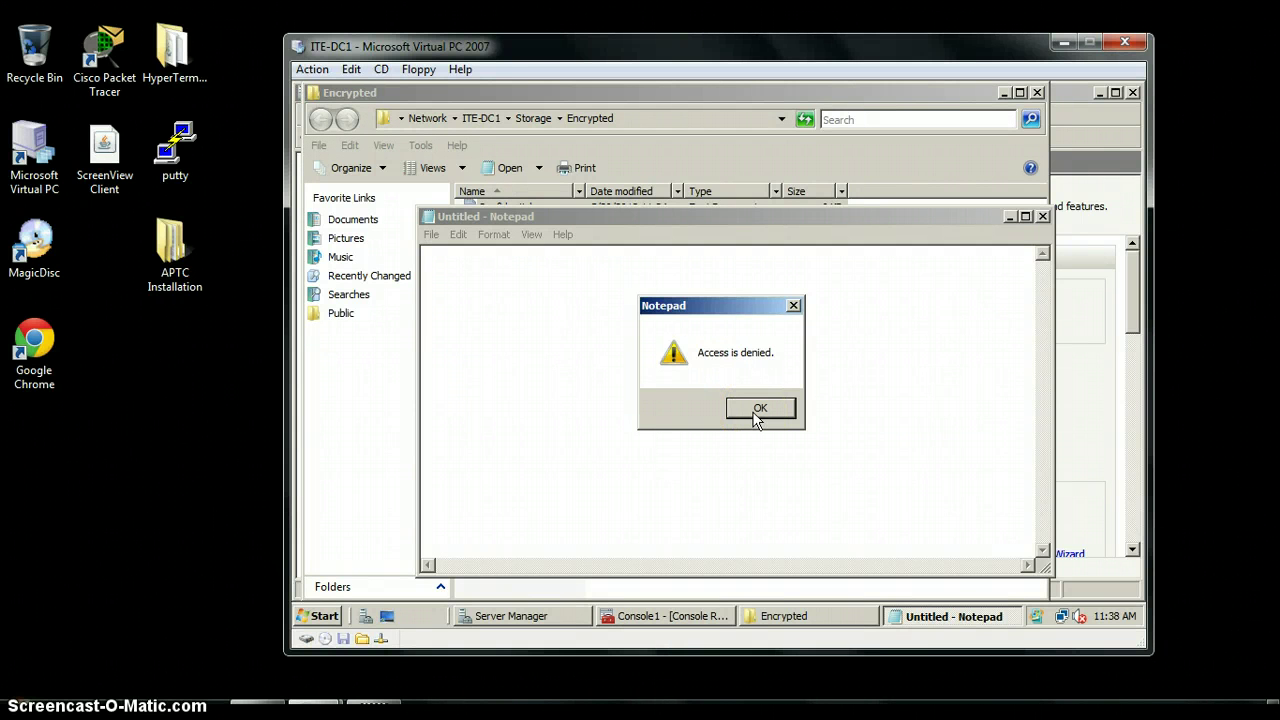
left_click(758, 412)
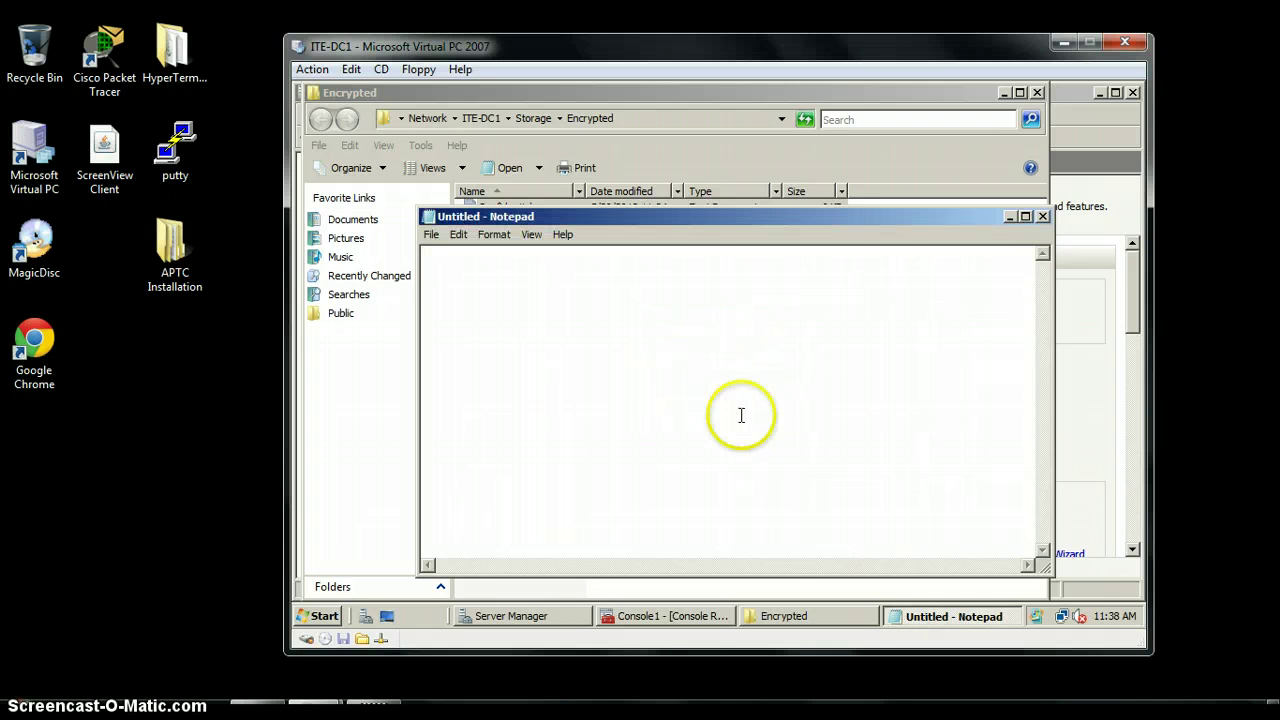
Close Explorer, Server Manager, Notepad and Console1 without saving the console settings
left_click(1037, 93)
left_click(1132, 92)
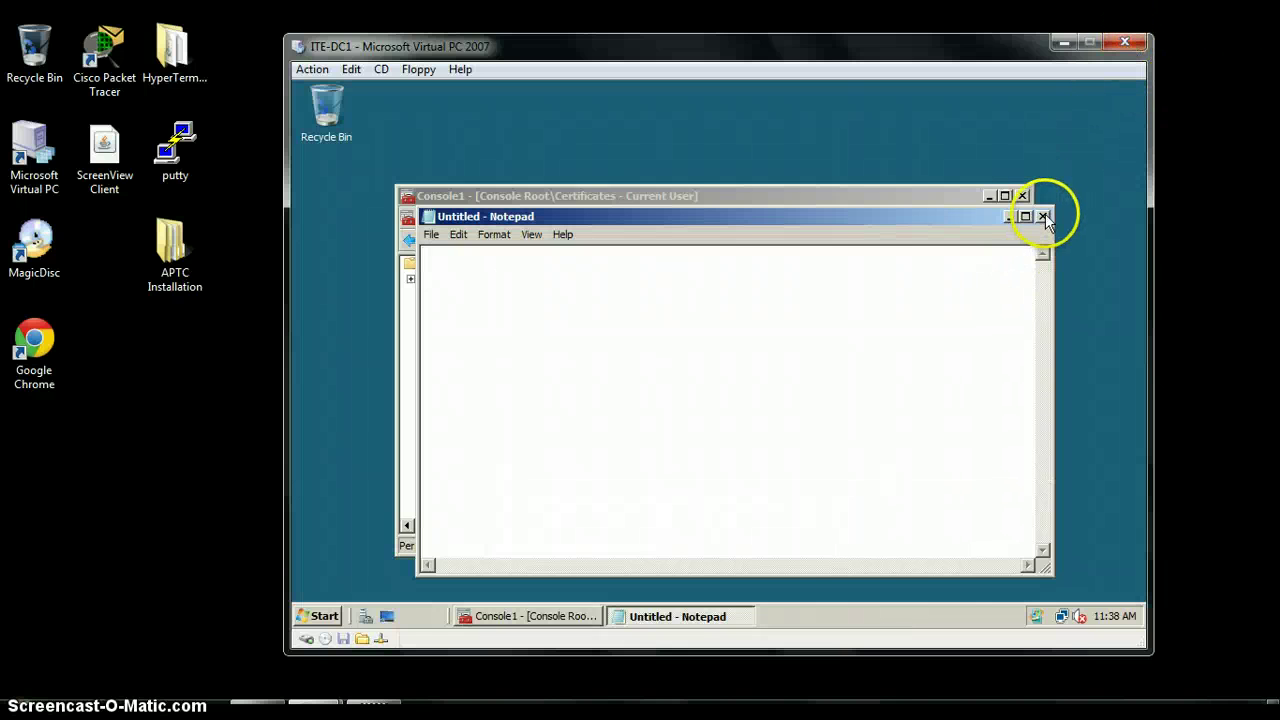
left_click(1042, 216)
left_click(1021, 195)
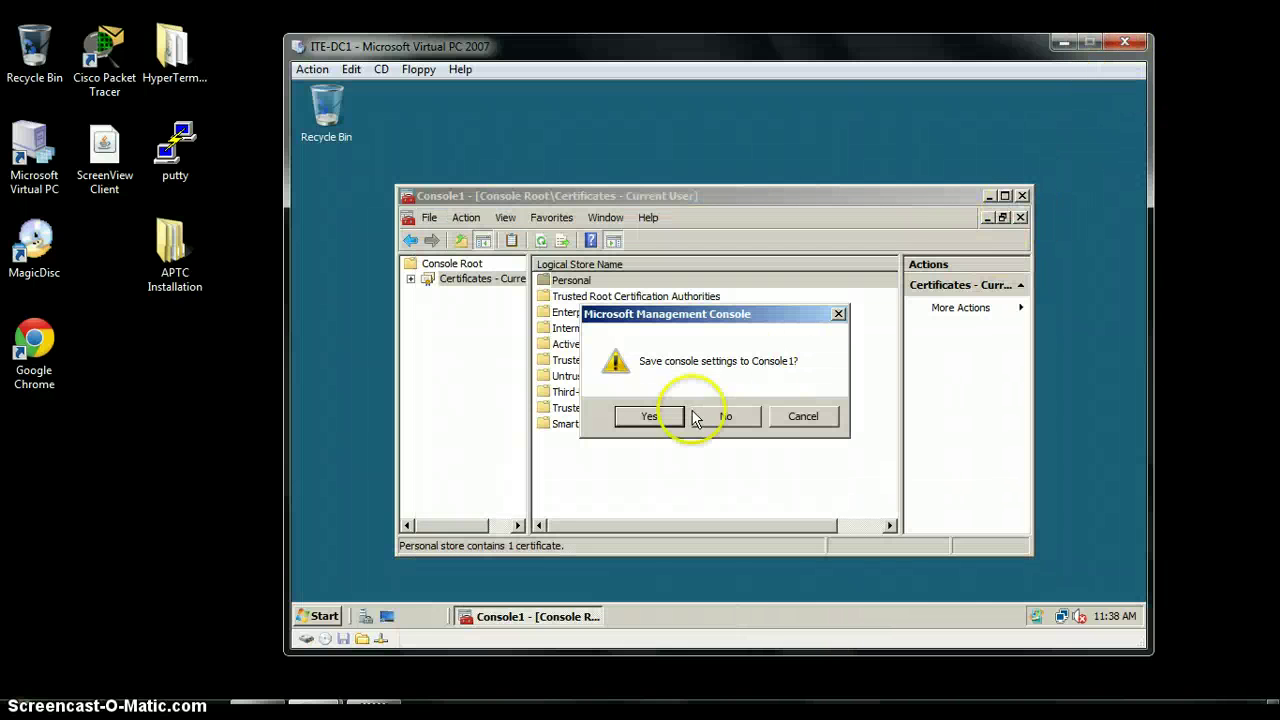
left_click(726, 416)
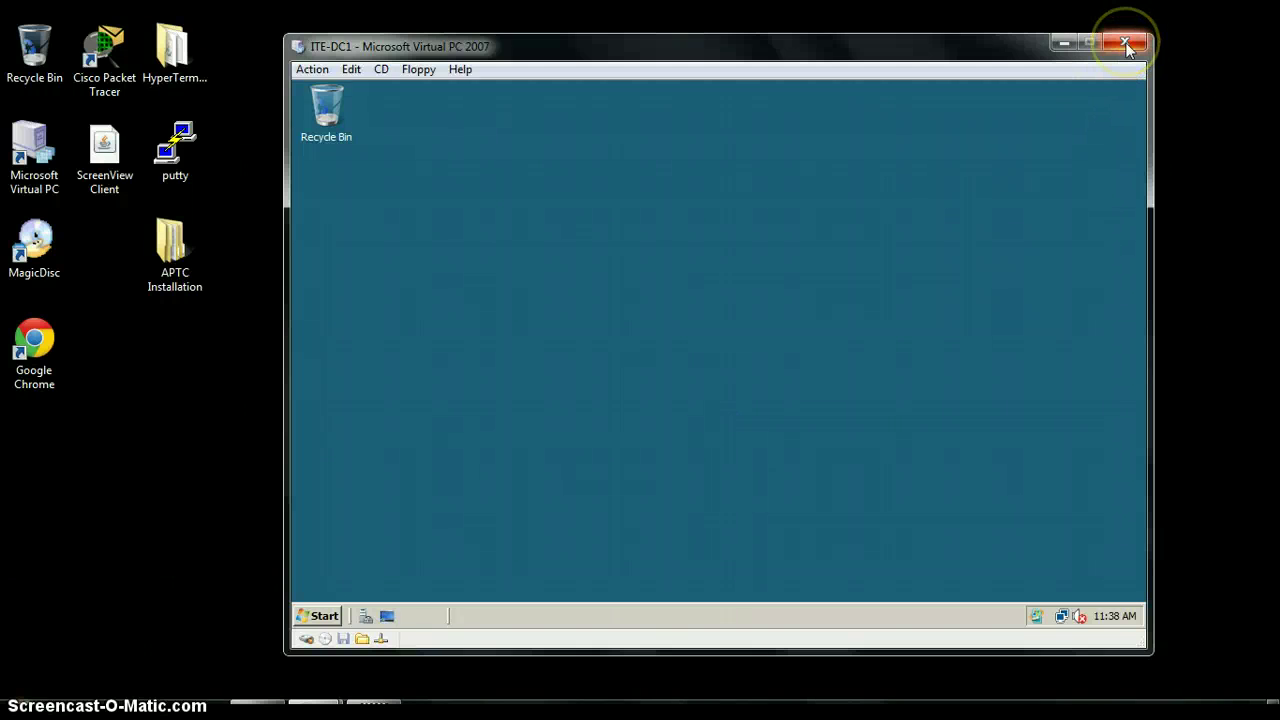